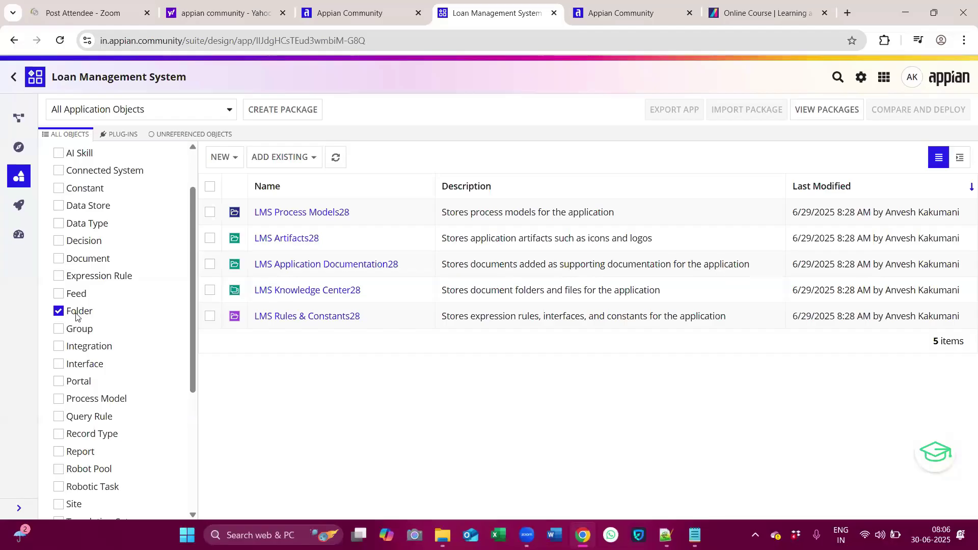
Examine the new application form alongside the loan management requirements in Notepad++, and cancel the form without creating an application
{"action": "left_click", "coordinate": [81, 309]}
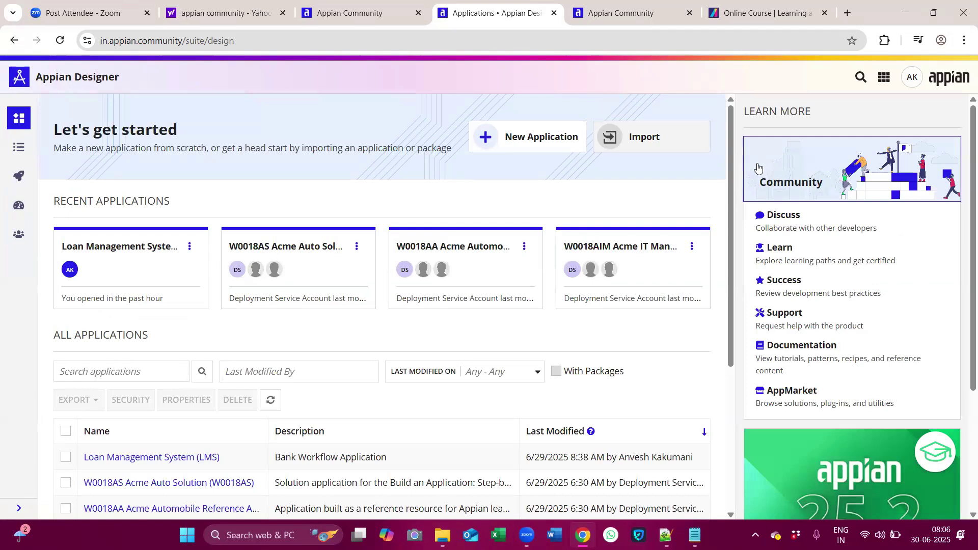
{"action": "left_click", "coordinate": [544, 150]}
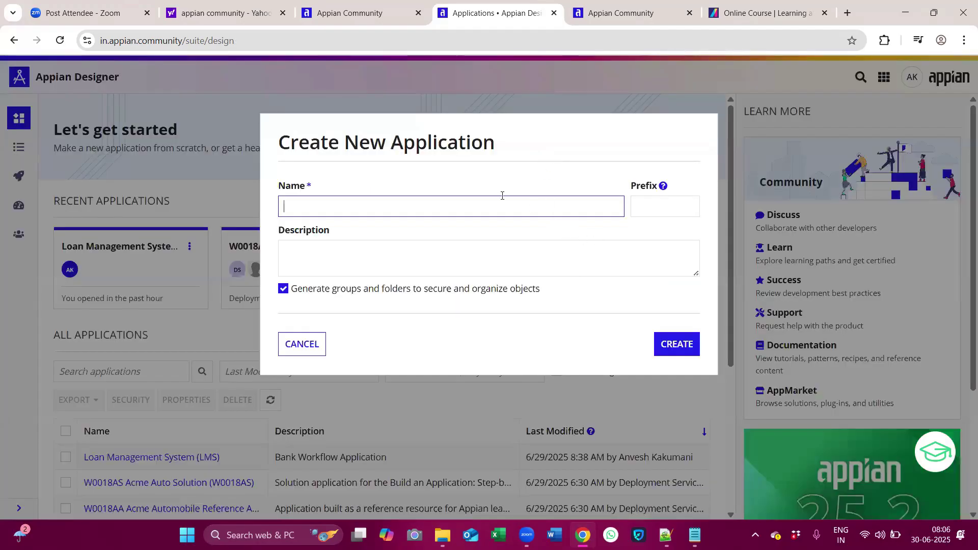
{"action": "left_click", "coordinate": [666, 535]}
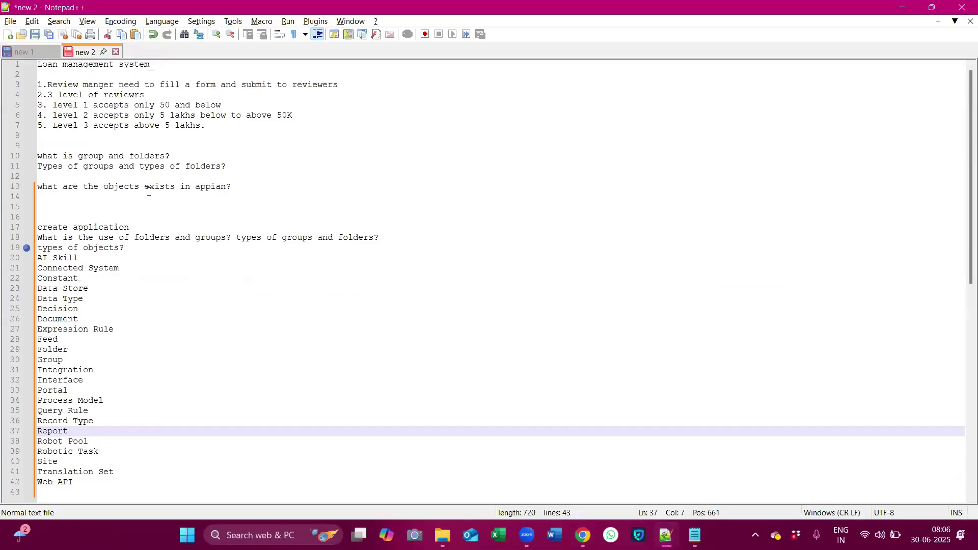
{"action": "left_click_drag", "start_coordinate": [224, 131], "coordinate": [34, 64]}
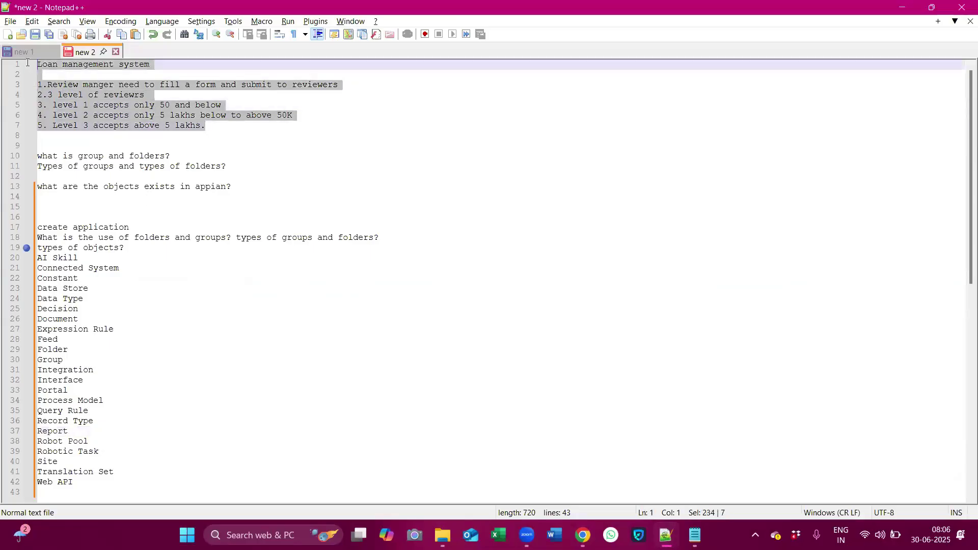
{"action": "left_click", "coordinate": [80, 94]}
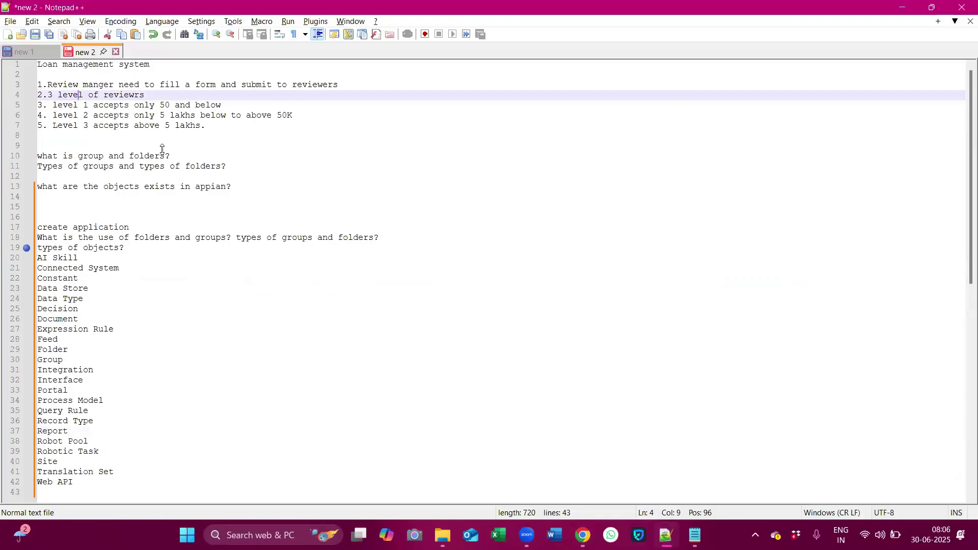
{"action": "key", "text": "alt+Tab"}
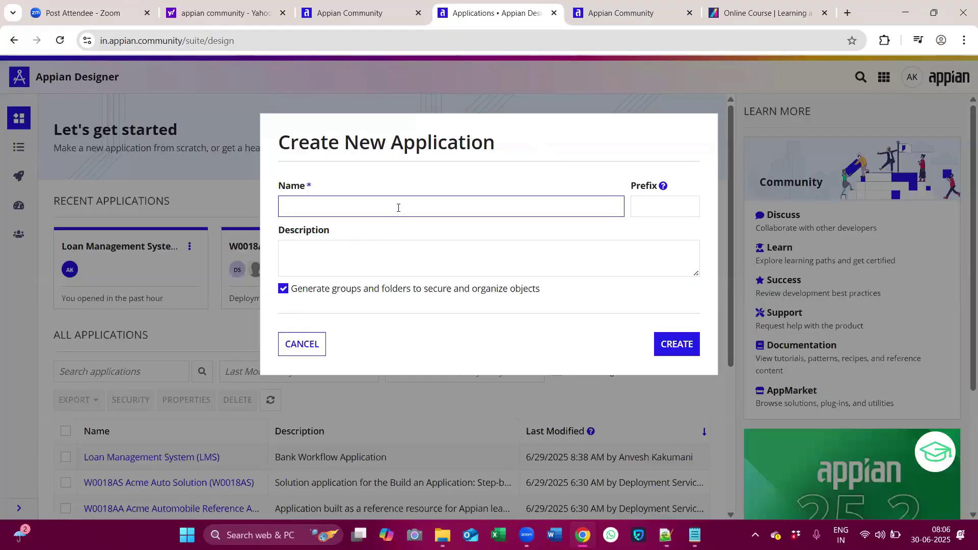
{"action": "left_click", "coordinate": [394, 257]}
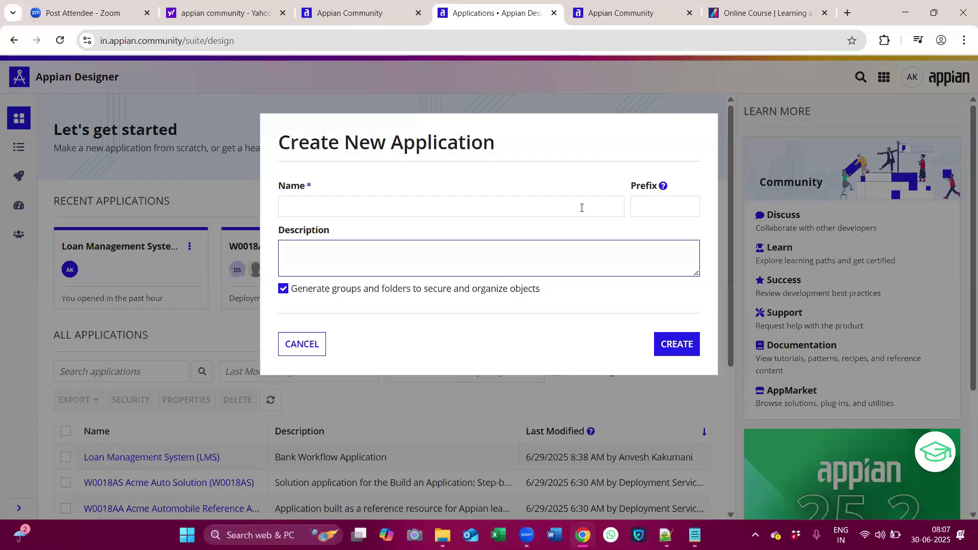
{"action": "left_click", "coordinate": [311, 349]}
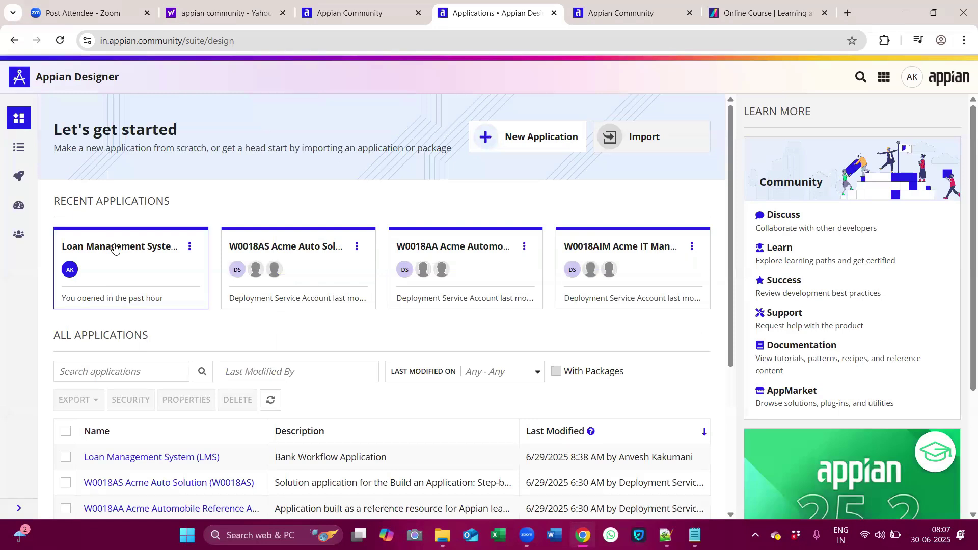
Open the Loan Management System application and filter its objects to show only groups
{"action": "left_click", "coordinate": [167, 268]}
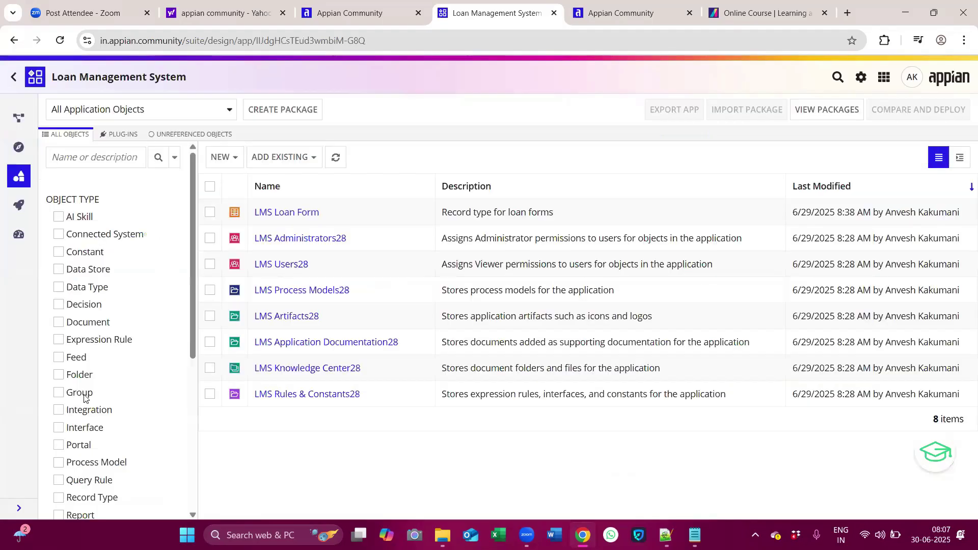
{"action": "left_click", "coordinate": [78, 393]}
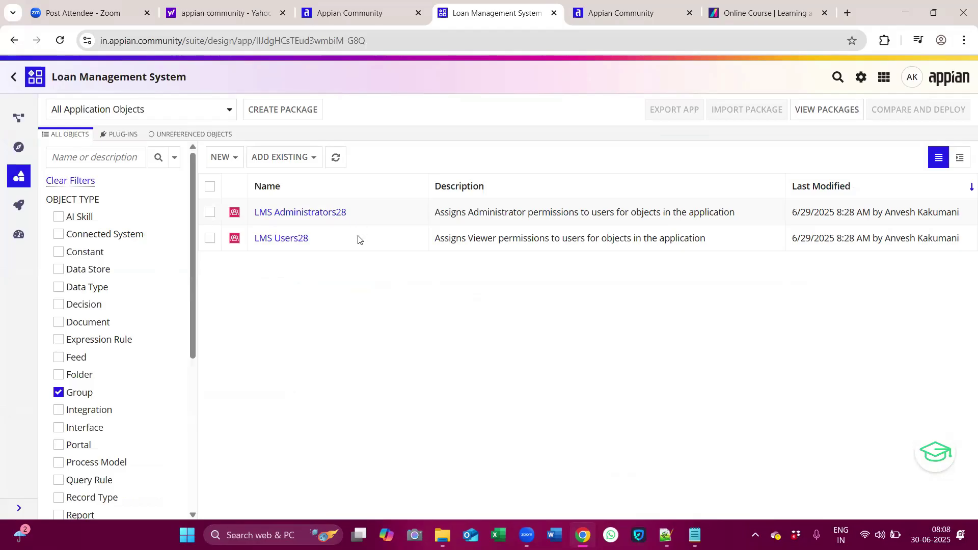
Switch to Notepad++ and review the loan form submission and three reviewer level requirements, highlighting those lines
{"action": "left_click", "coordinate": [665, 535]}
{"action": "left_click", "coordinate": [665, 534]}
{"action": "left_click", "coordinate": [665, 535]}
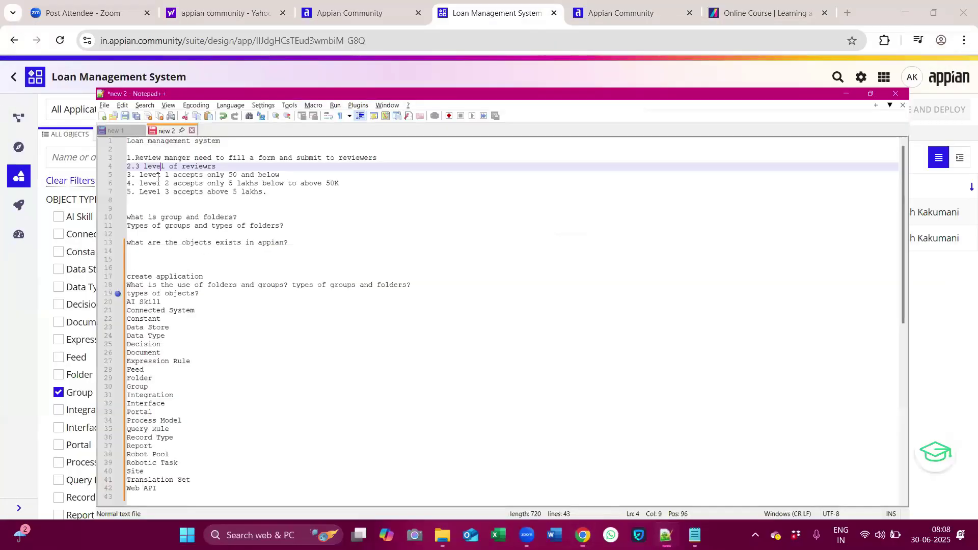
{"action": "left_click_drag", "start_coordinate": [207, 133], "coordinate": [14, 90]}
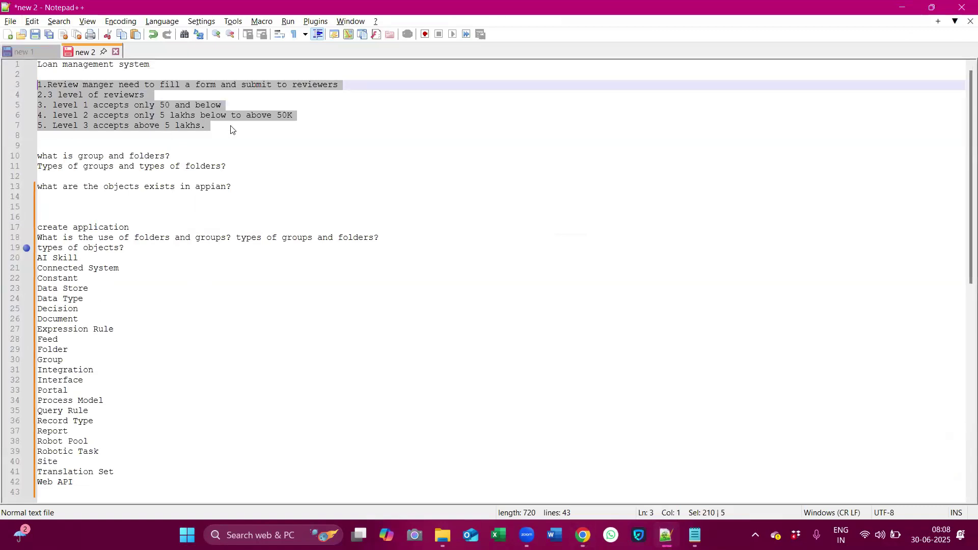
{"action": "left_click_drag", "start_coordinate": [235, 127], "coordinate": [32, 80]}
{"action": "left_click", "coordinate": [665, 534]}
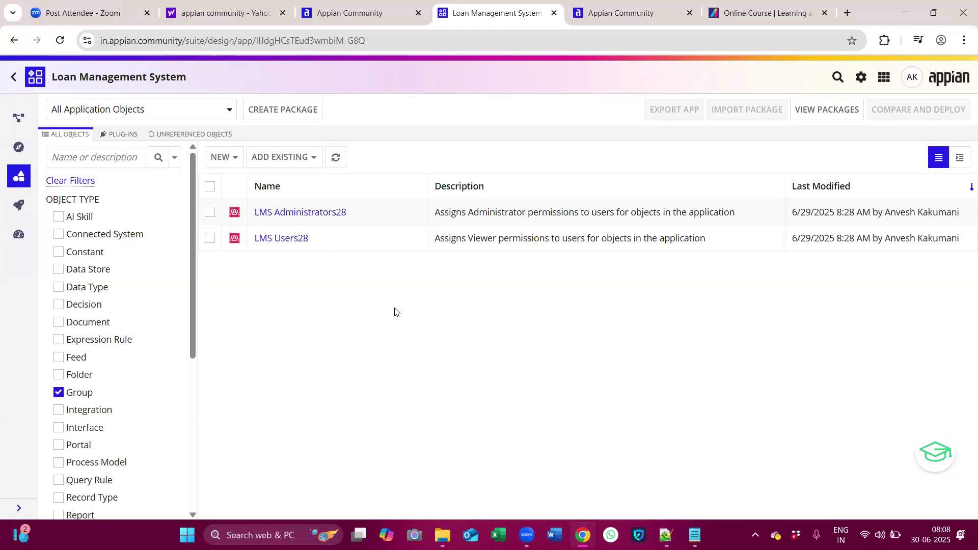
{"action": "left_click", "coordinate": [665, 535]}
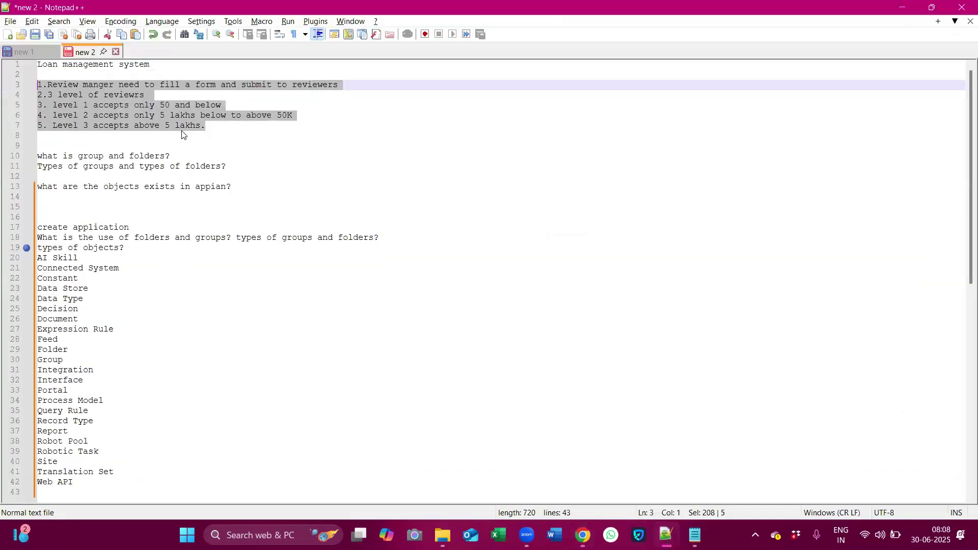
{"action": "left_click", "coordinate": [180, 128]}
{"action": "left_click_drag", "start_coordinate": [223, 123], "coordinate": [33, 88]}
{"action": "left_click", "coordinate": [192, 125]}
{"action": "left_click_drag", "start_coordinate": [209, 126], "coordinate": [19, 85]}
Switch back to Appian in the browser and replace the Group object filter with Folder
{"action": "left_click", "coordinate": [583, 535]}
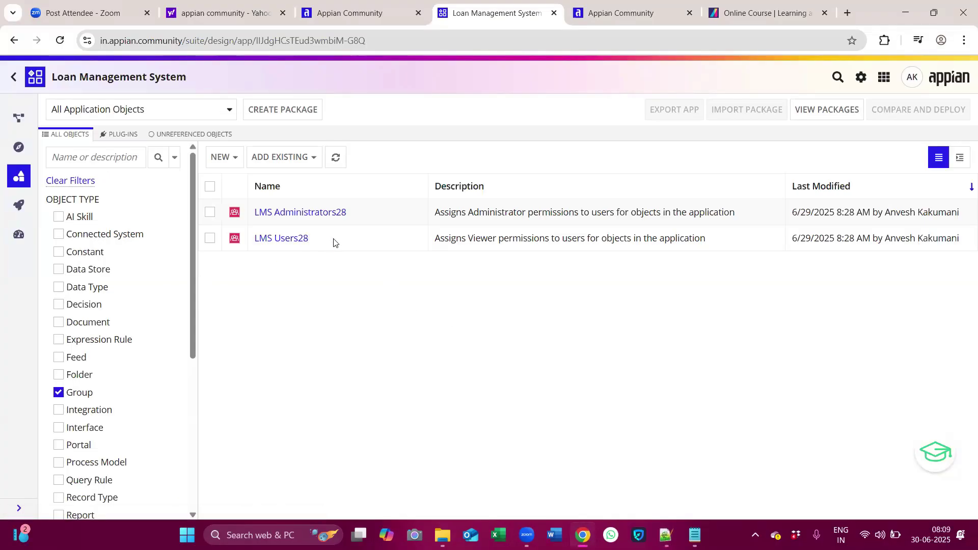
{"action": "left_click", "coordinate": [81, 392]}
{"action": "left_click", "coordinate": [74, 375]}
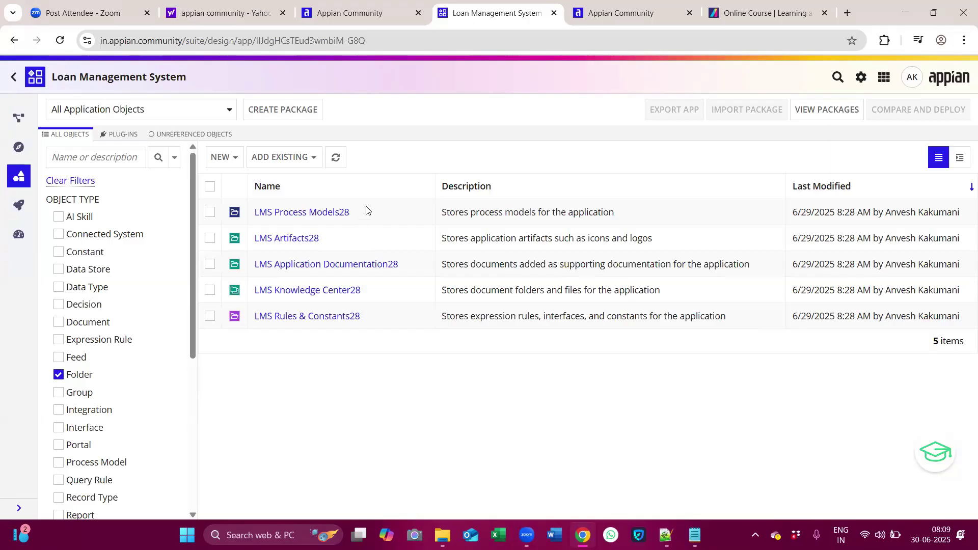
Examine the application's folders, highlighting the process models, artifacts, and rules and constants folder names
{"action": "left_click_drag", "start_coordinate": [367, 210], "coordinate": [256, 212]}
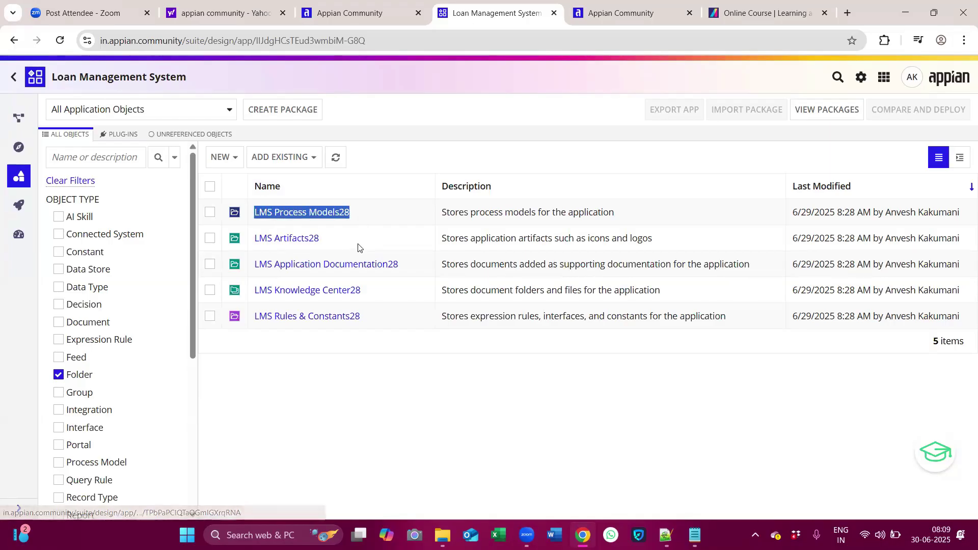
{"action": "left_click_drag", "start_coordinate": [355, 248], "coordinate": [255, 248]}
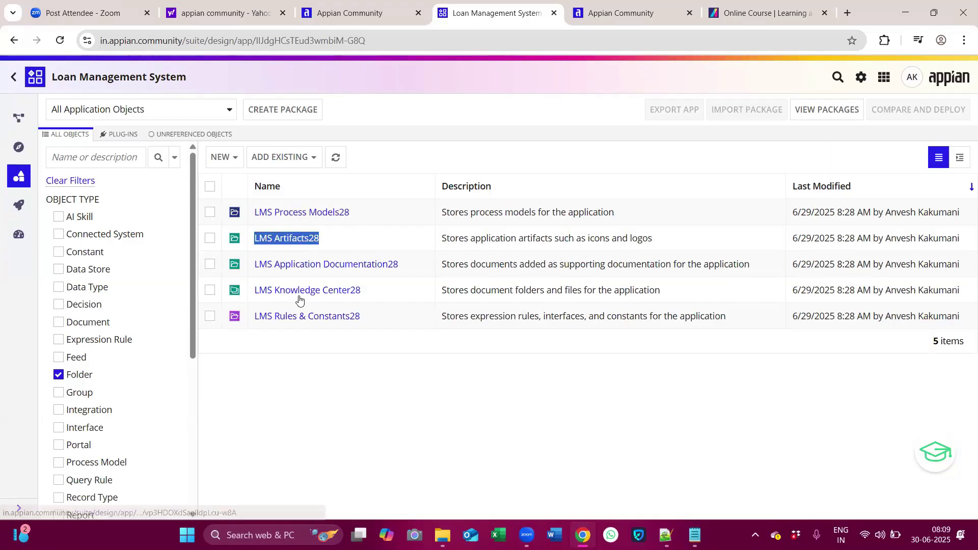
{"action": "left_click", "coordinate": [369, 316]}
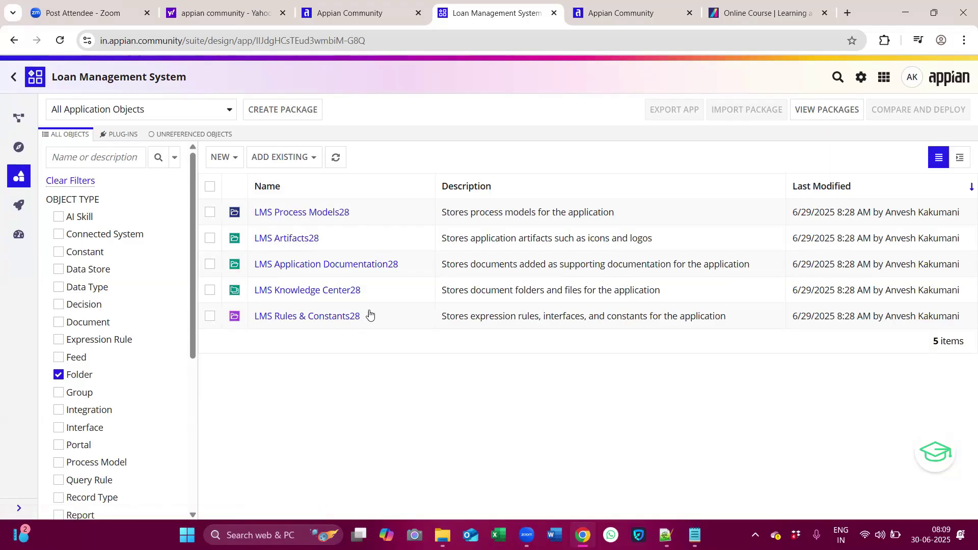
{"action": "triple_click", "coordinate": [303, 209]}
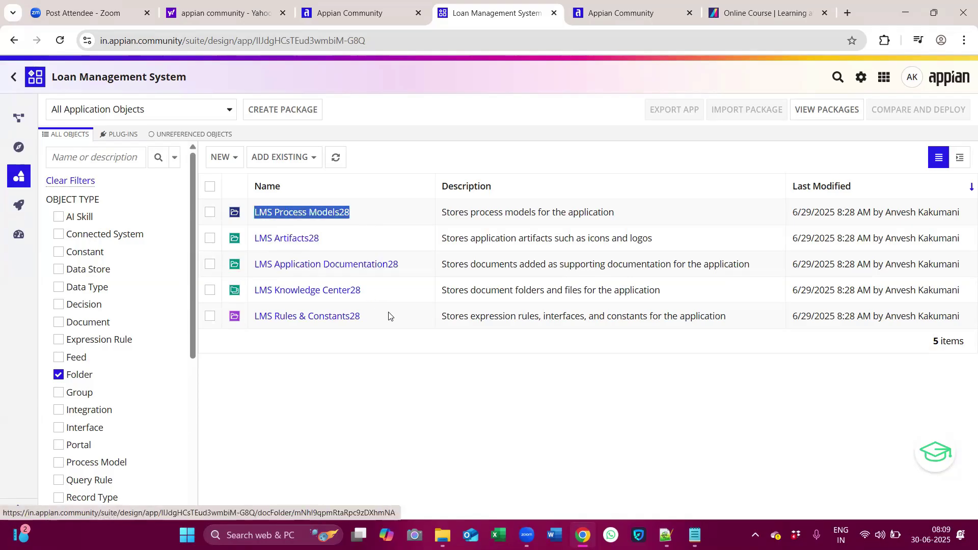
{"action": "left_click_drag", "start_coordinate": [378, 318], "coordinate": [255, 314]}
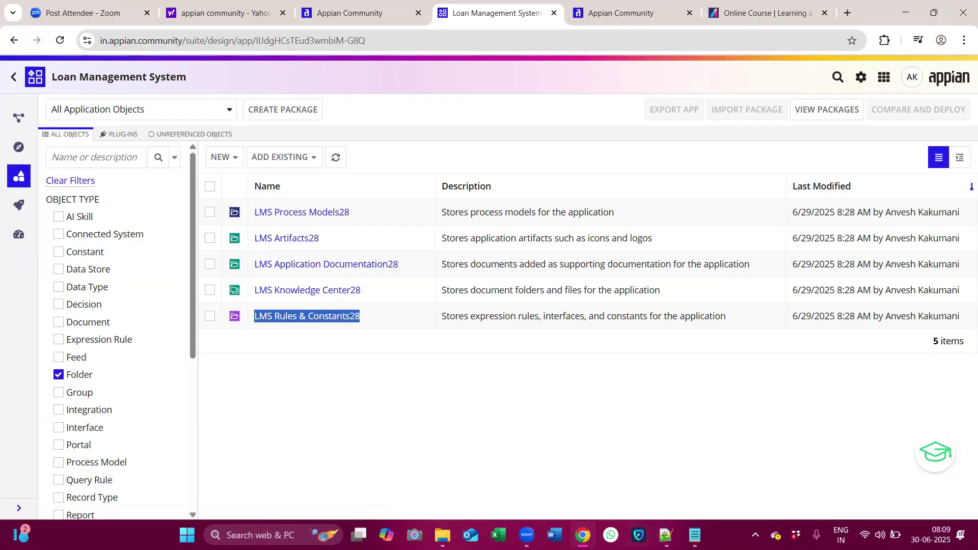
{"action": "left_click", "coordinate": [665, 535]}
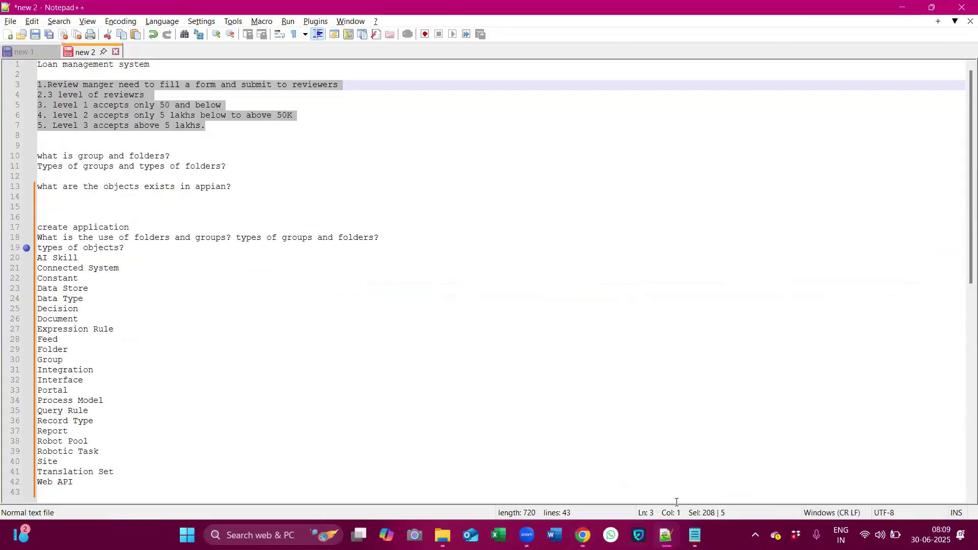
{"action": "left_click", "coordinate": [666, 535]}
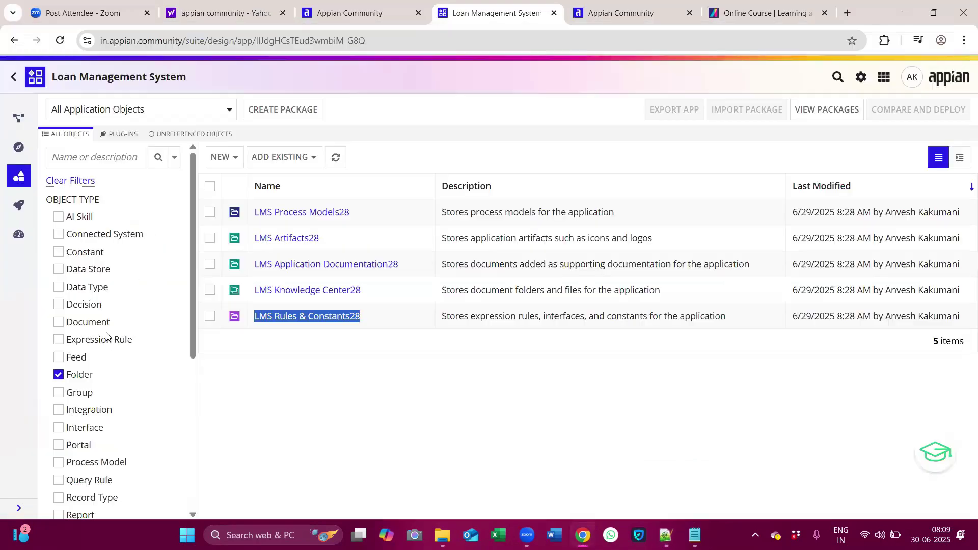
Filter the objects to Record Type only, view the LMS Loan Form record type's data model, and return to the object list
{"action": "scroll", "coordinate": [135, 325], "scroll_direction": "down", "scroll_amount": 1}
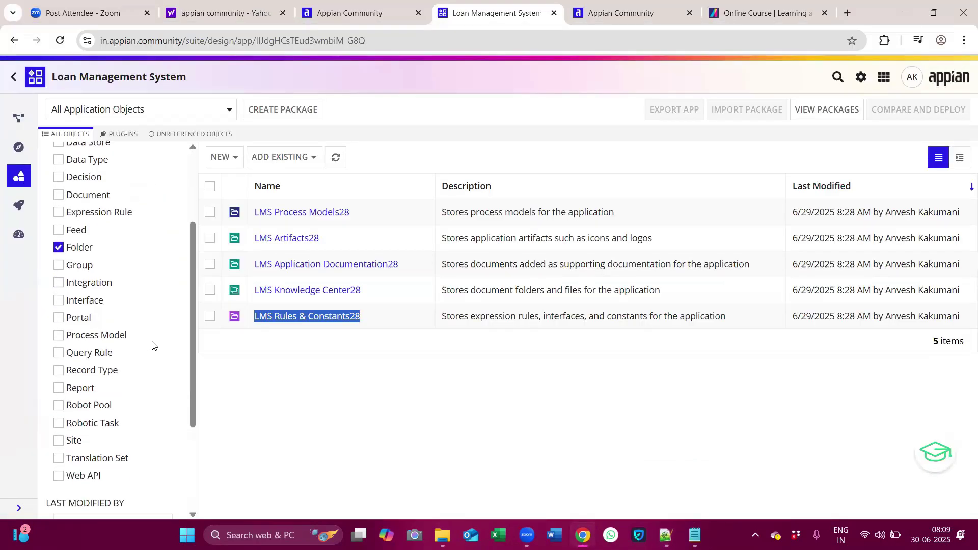
{"action": "left_click", "coordinate": [102, 374]}
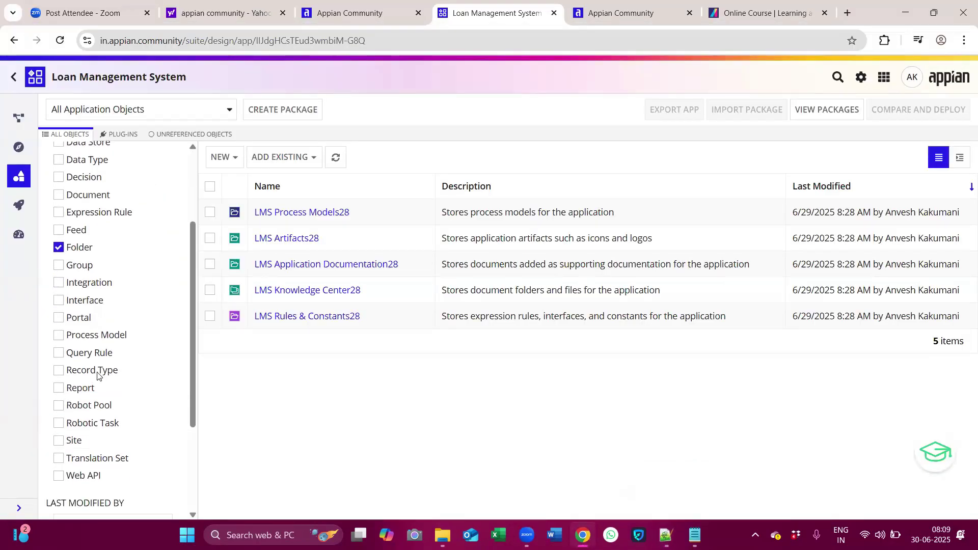
{"action": "left_click", "coordinate": [82, 249]}
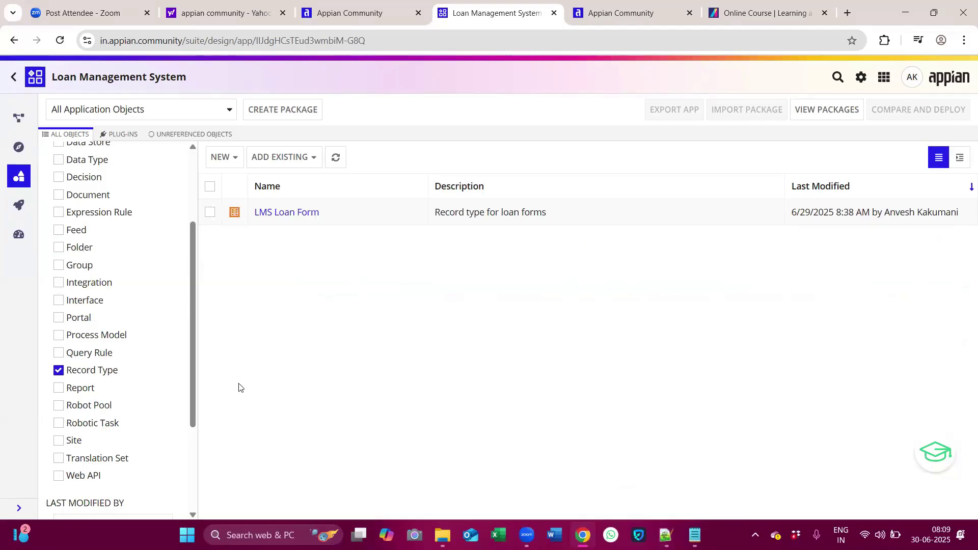
{"action": "left_click", "coordinate": [304, 214]}
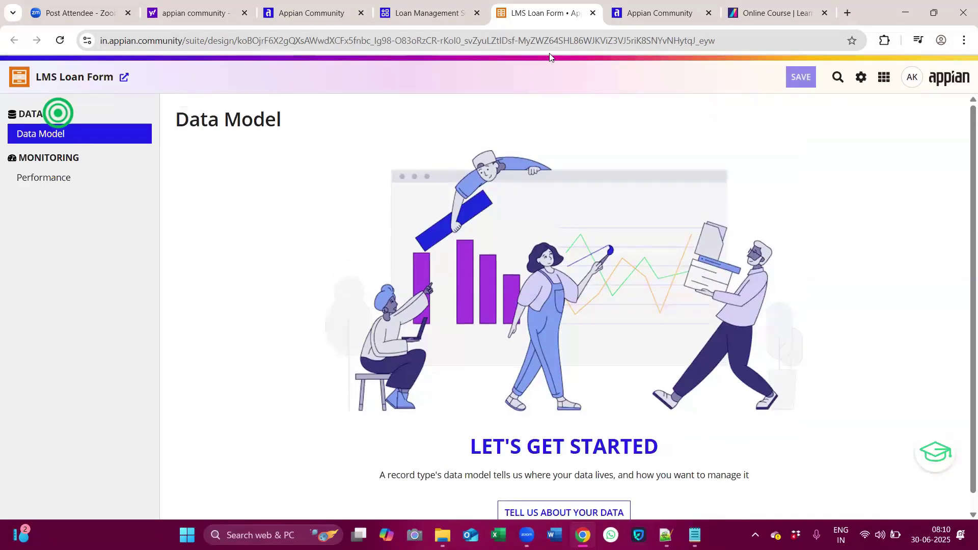
{"action": "left_click", "coordinate": [467, 19]}
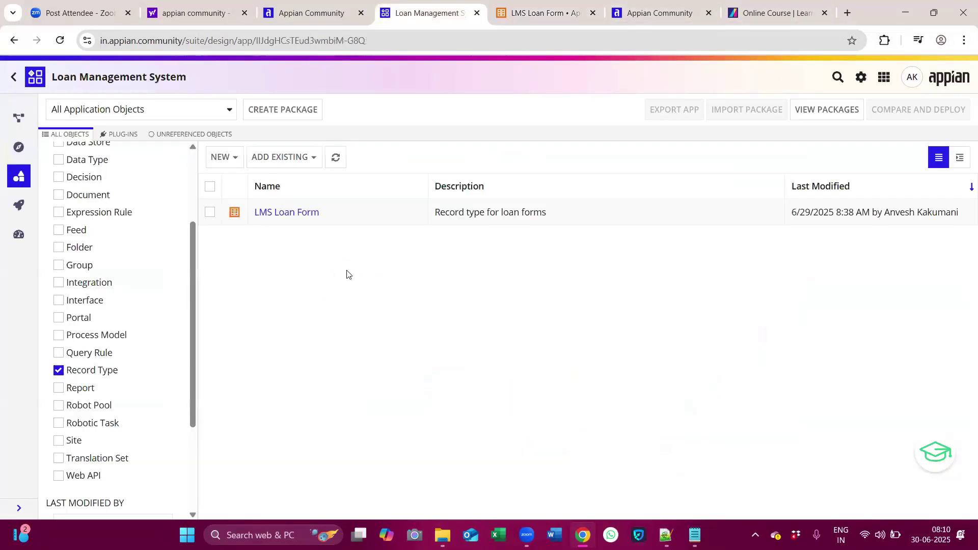
Open the W0018 cloud database from the Loan Management System application and reload its page to reach phpMyAdmin
{"action": "scroll", "coordinate": [131, 376], "scroll_direction": "up", "scroll_amount": 3}
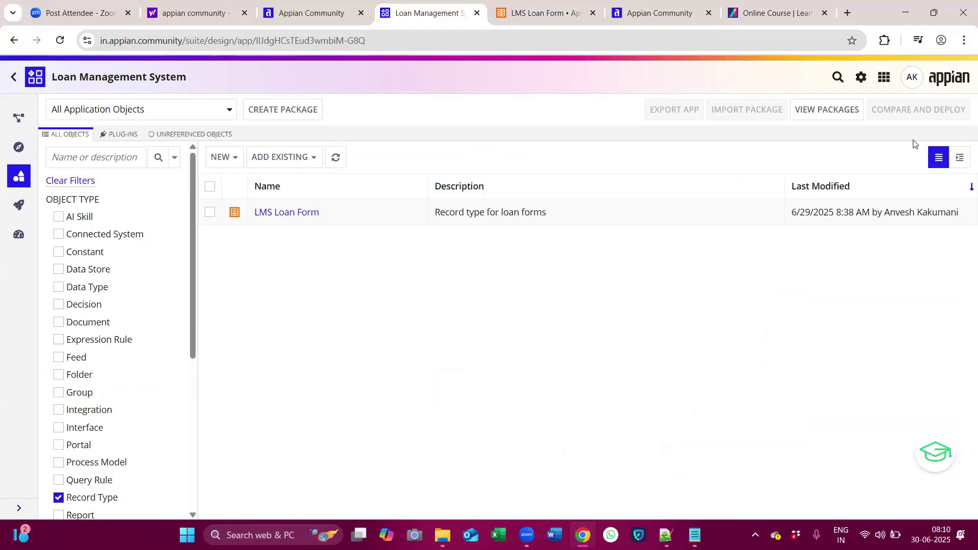
{"action": "left_click", "coordinate": [912, 81]}
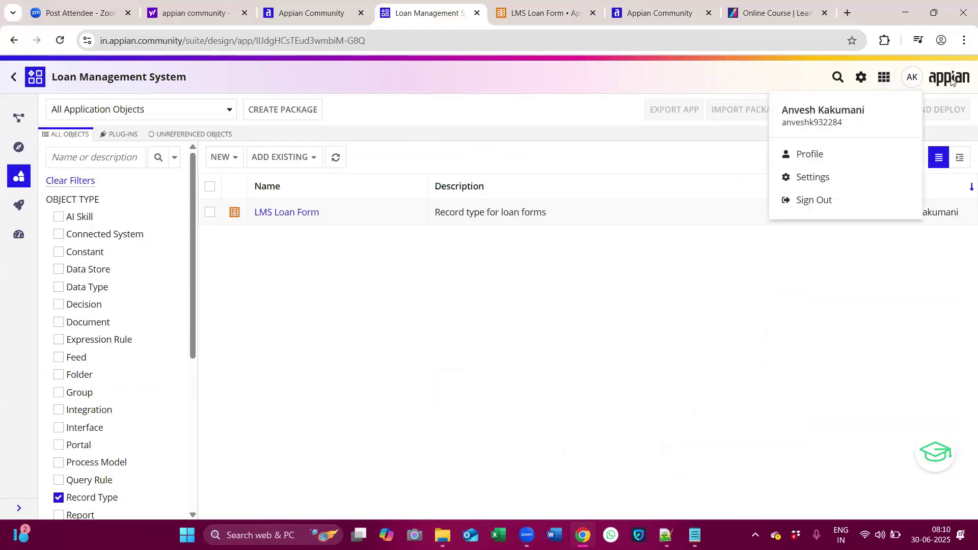
{"action": "left_click", "coordinate": [884, 78]}
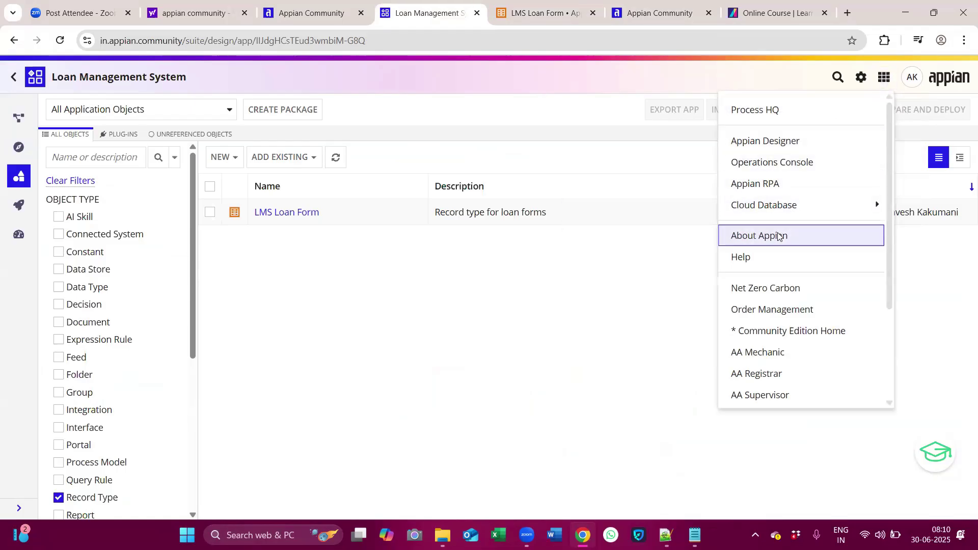
{"action": "left_click", "coordinate": [777, 213]}
{"action": "left_click", "coordinate": [884, 77]}
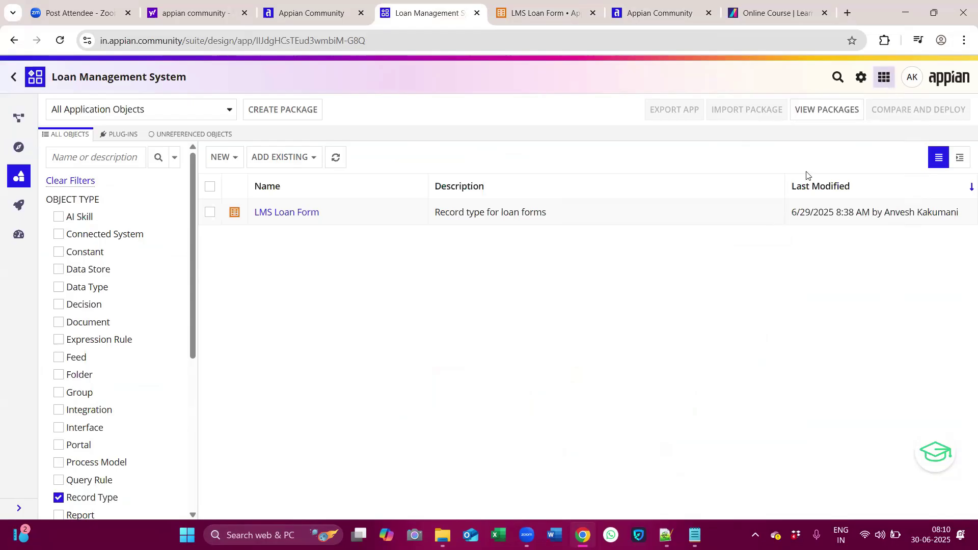
{"action": "mouse_move", "coordinate": [774, 205]}
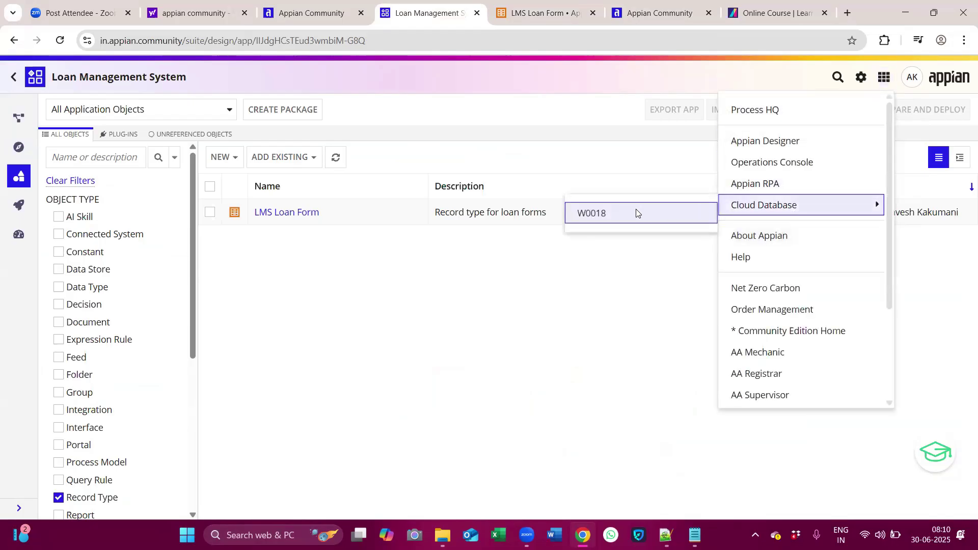
{"action": "left_click", "coordinate": [595, 214]}
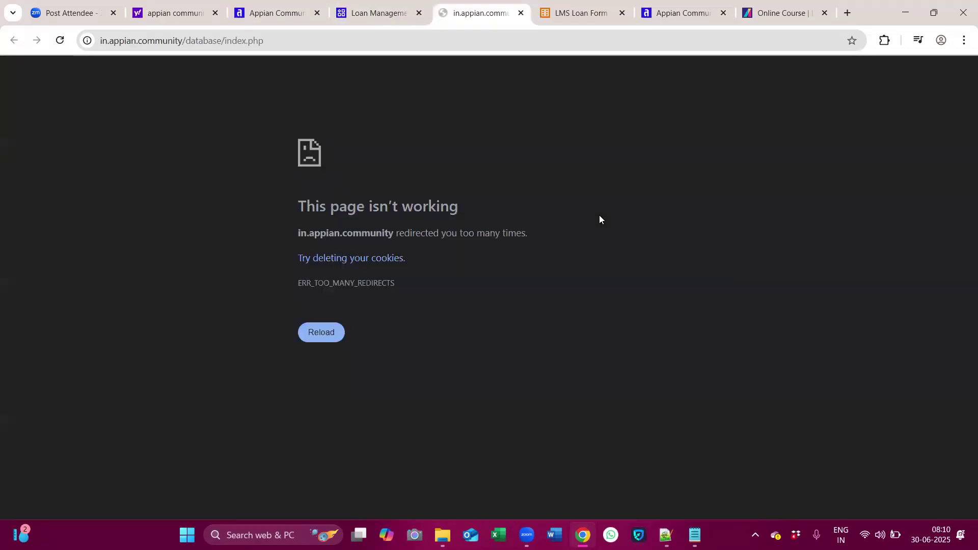
{"action": "key", "text": "F5"}
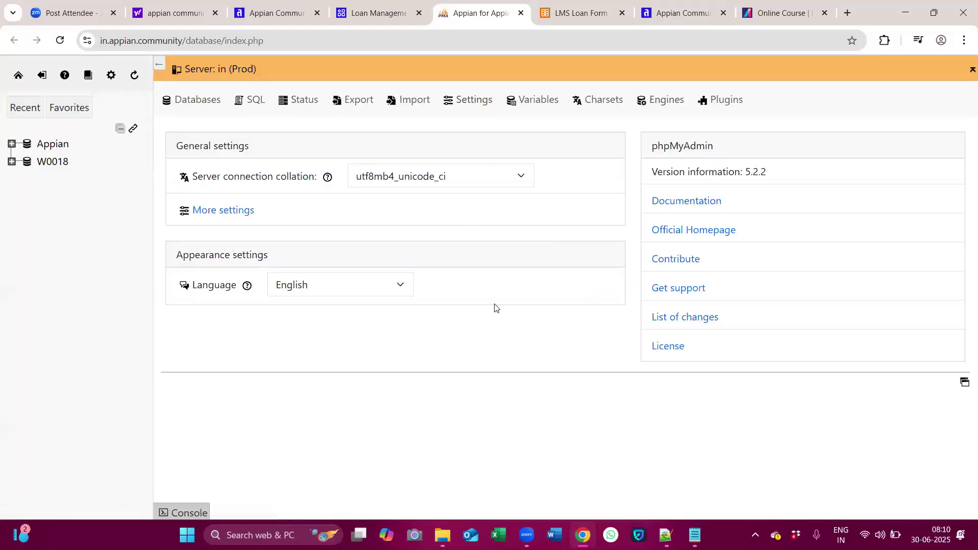
Switch to the Notepad++ notes and review the loan requirements, the group and folder questions and the list of Appian object types
{"action": "left_click", "coordinate": [387, 14]}
{"action": "left_click", "coordinate": [665, 535]}
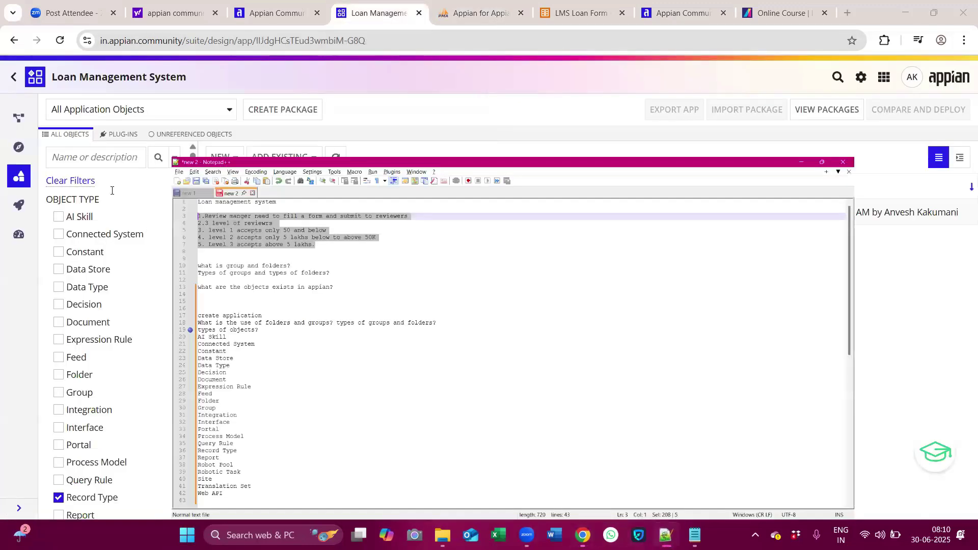
{"action": "left_click", "coordinate": [99, 166]}
{"action": "left_click_drag", "start_coordinate": [43, 68], "coordinate": [207, 346]}
{"action": "scroll", "coordinate": [207, 346], "scroll_direction": "down", "scroll_amount": 1}
{"action": "left_click", "coordinate": [206, 346]}
{"action": "scroll", "coordinate": [273, 310], "scroll_direction": "up", "scroll_amount": 1}
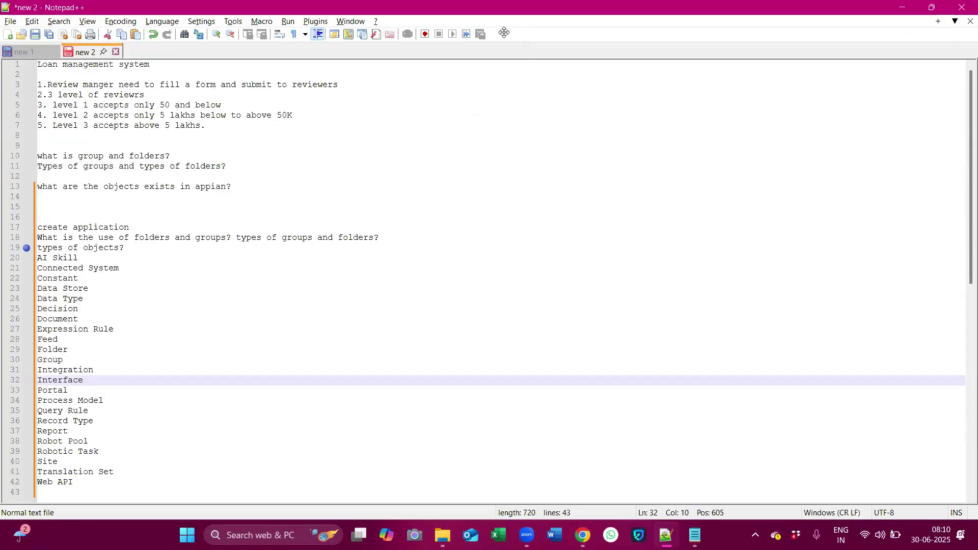
{"action": "left_click_drag", "start_coordinate": [504, 33], "coordinate": [474, 132]}
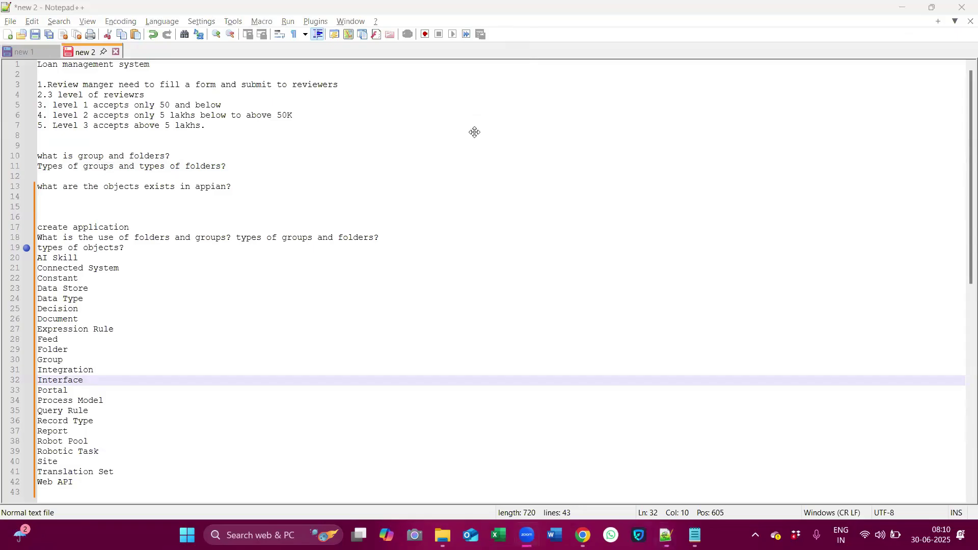
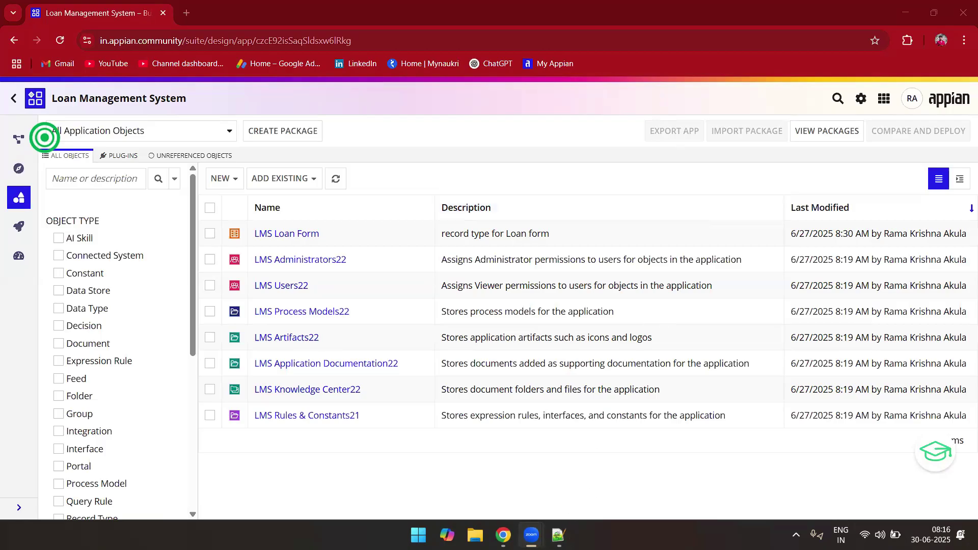
Check the Notepad++ planning notes and return to the list of all applications in Appian Designer
{"action": "left_click", "coordinate": [559, 535]}
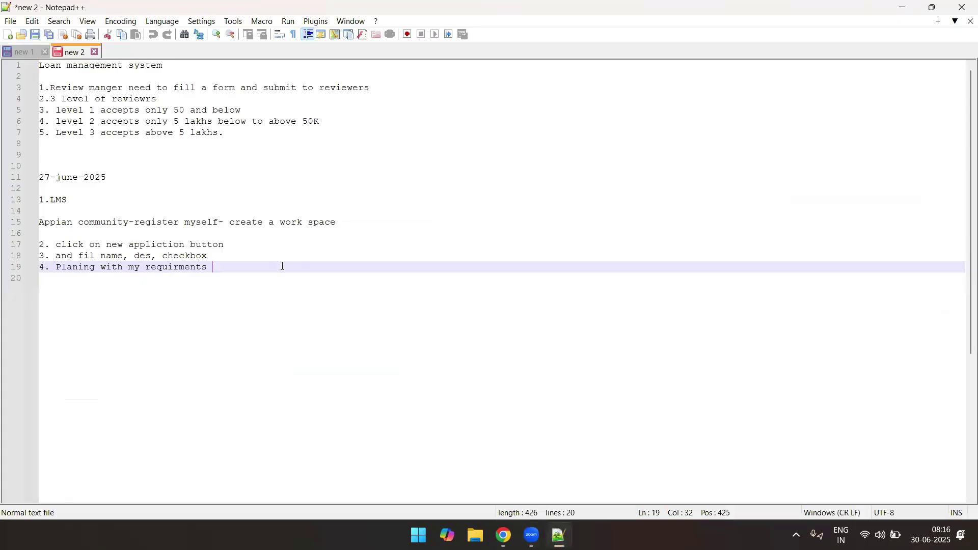
{"action": "left_click", "coordinate": [904, 7]}
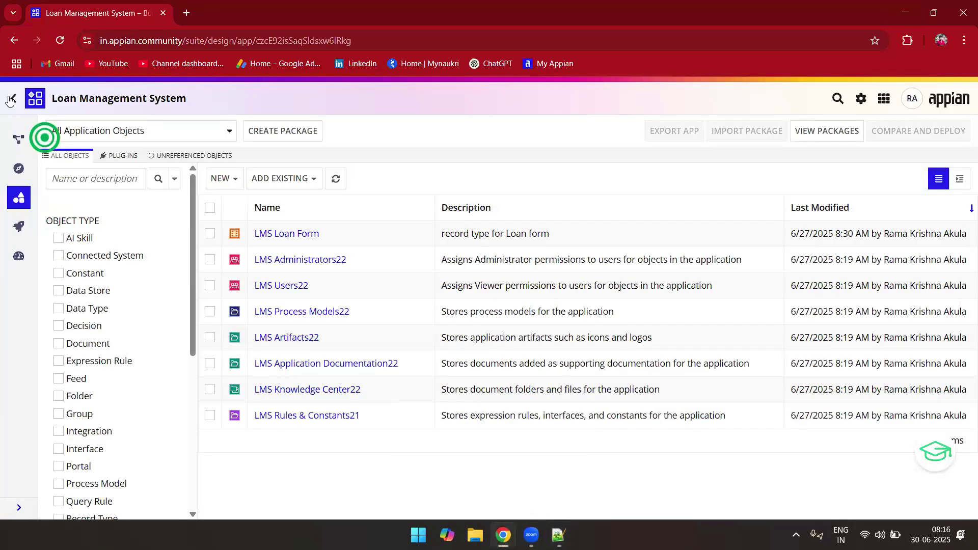
{"action": "left_click", "coordinate": [324, 209]}
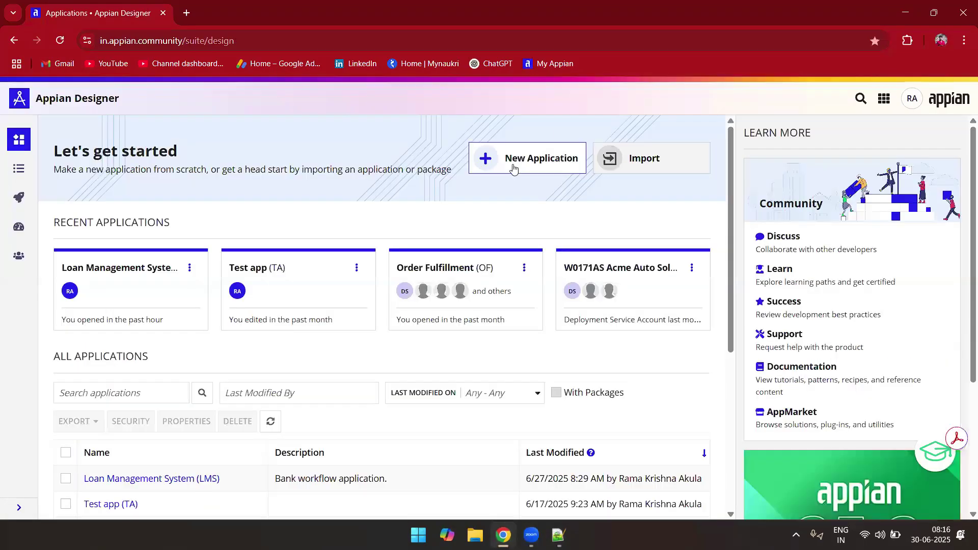
Start a new application named Test June 30 with the description Demo
{"action": "left_click", "coordinate": [513, 168]}
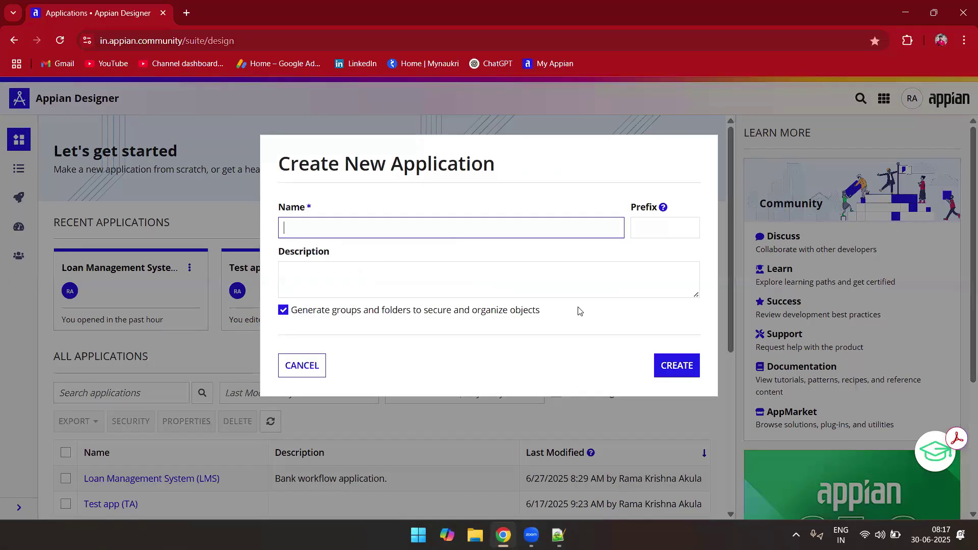
{"action": "left_click", "coordinate": [473, 278]}
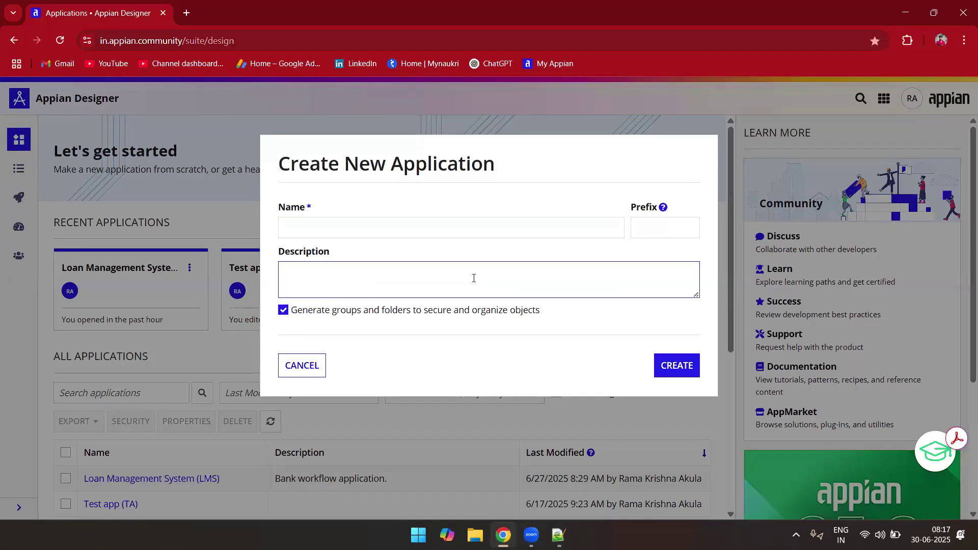
{"action": "left_click", "coordinate": [333, 231]}
{"action": "type", "text": "TRd"}
{"action": "key", "text": "BackSpace"}
{"action": "key", "text": "BackSpace"}
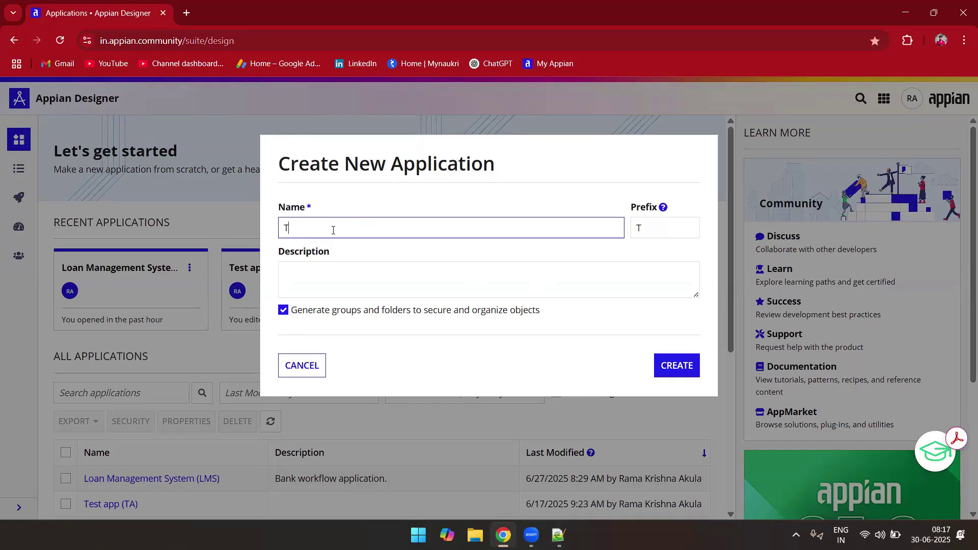
{"action": "type", "text": "est"}
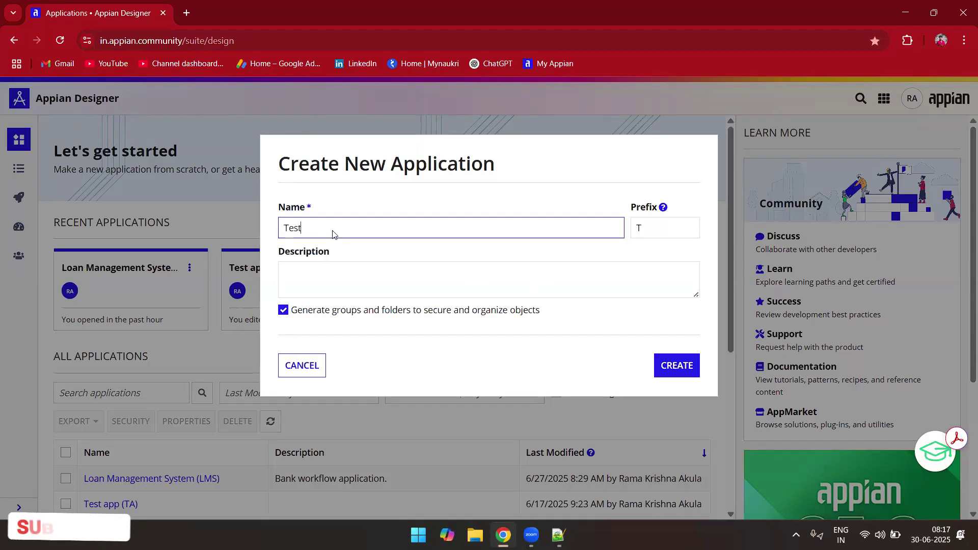
{"action": "type", "text": " June "}
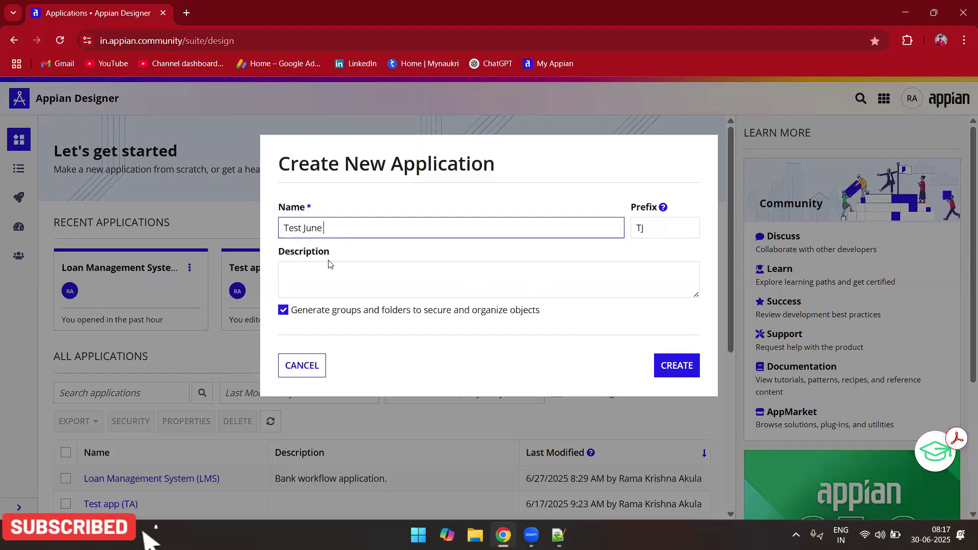
{"action": "type", "text": "30"}
{"action": "left_click", "coordinate": [328, 272]}
{"action": "type", "text": "Demo"}
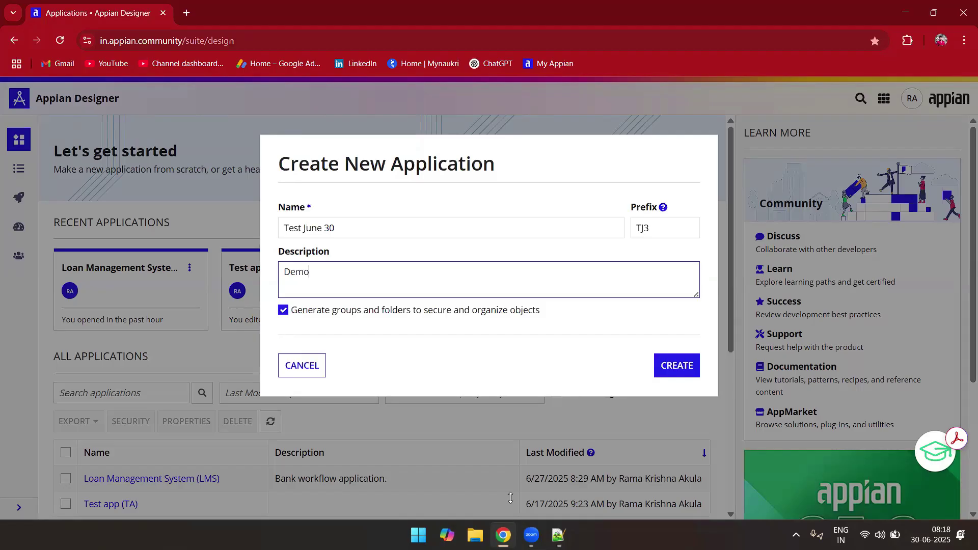
Create the application with generated groups and folders, and view the permission levels available for the TJ3 Users group
{"action": "left_click", "coordinate": [559, 535]}
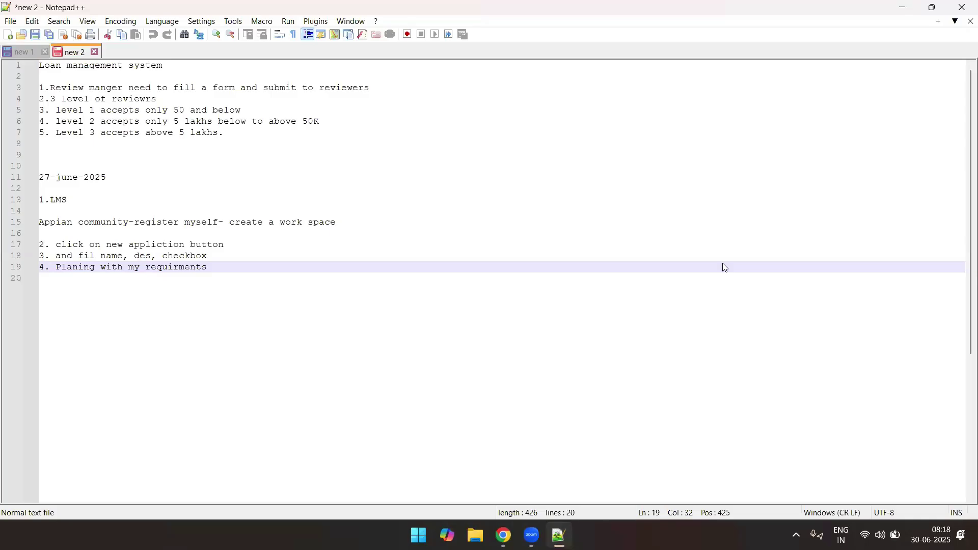
{"action": "key", "text": "alt+Tab"}
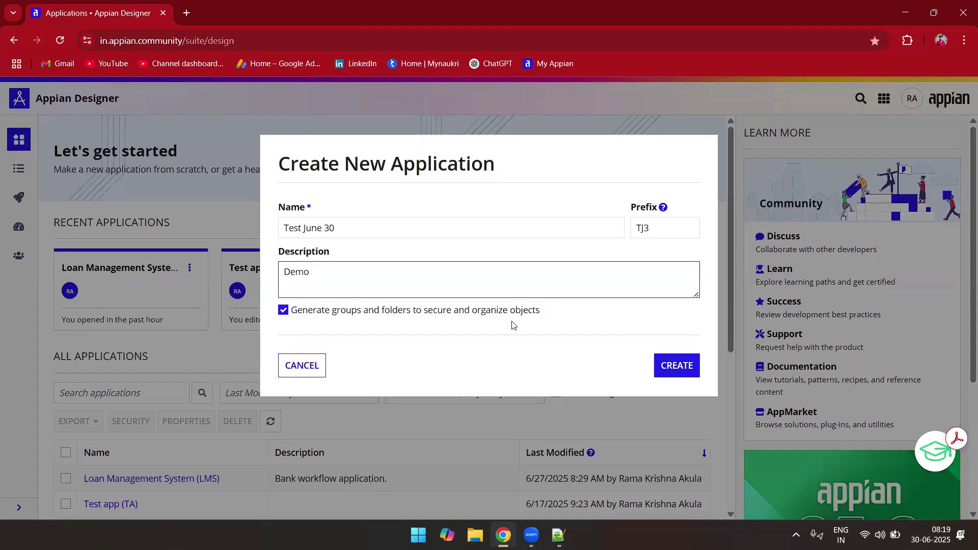
{"action": "left_click", "coordinate": [681, 374]}
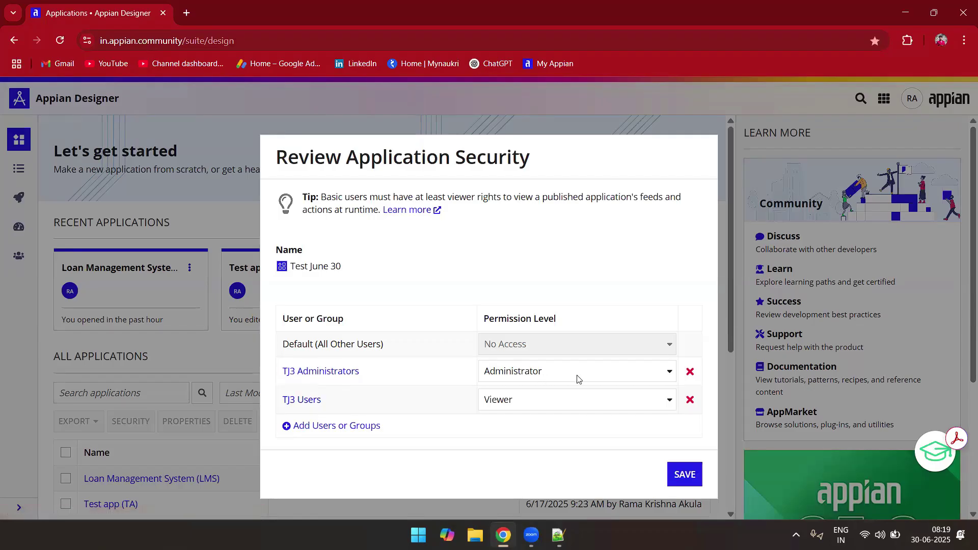
{"action": "left_click", "coordinate": [508, 405]}
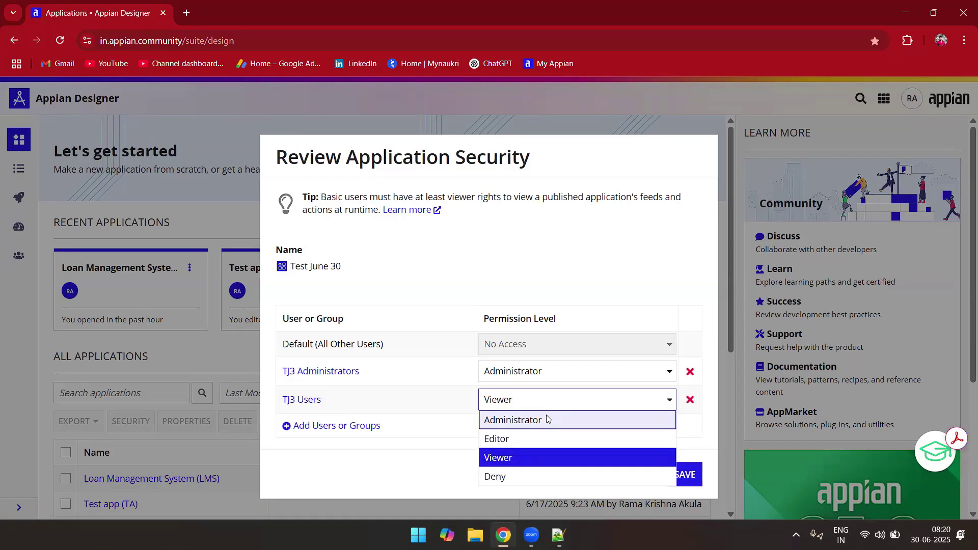
{"action": "left_click", "coordinate": [446, 405]}
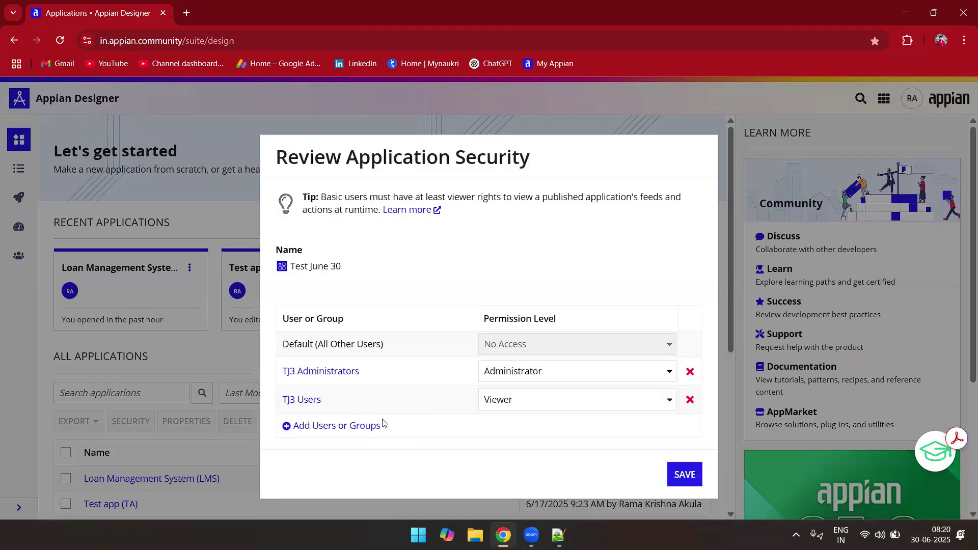
Add another user or group entry to the application security and search for Test Editors
{"action": "left_click", "coordinate": [330, 426]}
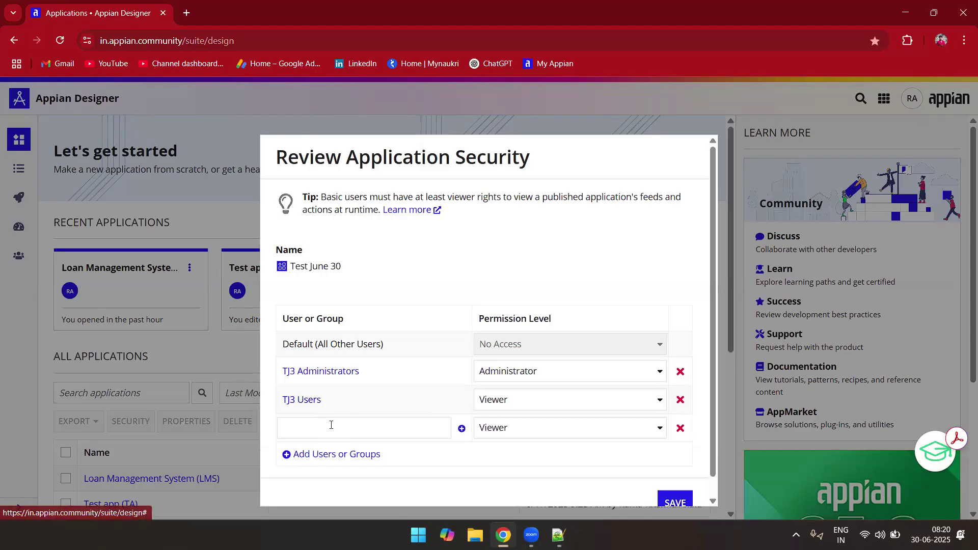
{"action": "left_click", "coordinate": [324, 425]}
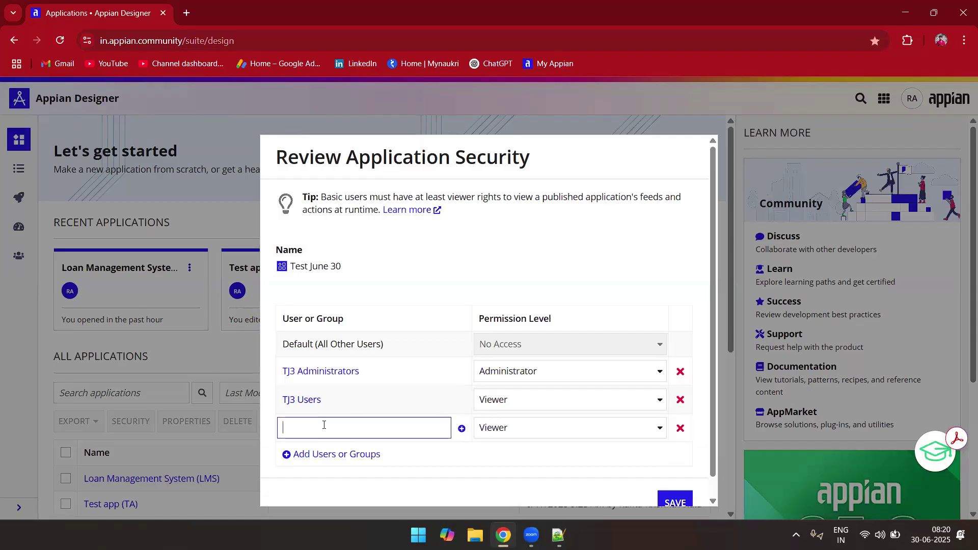
{"action": "type", "text": "Tedt"}
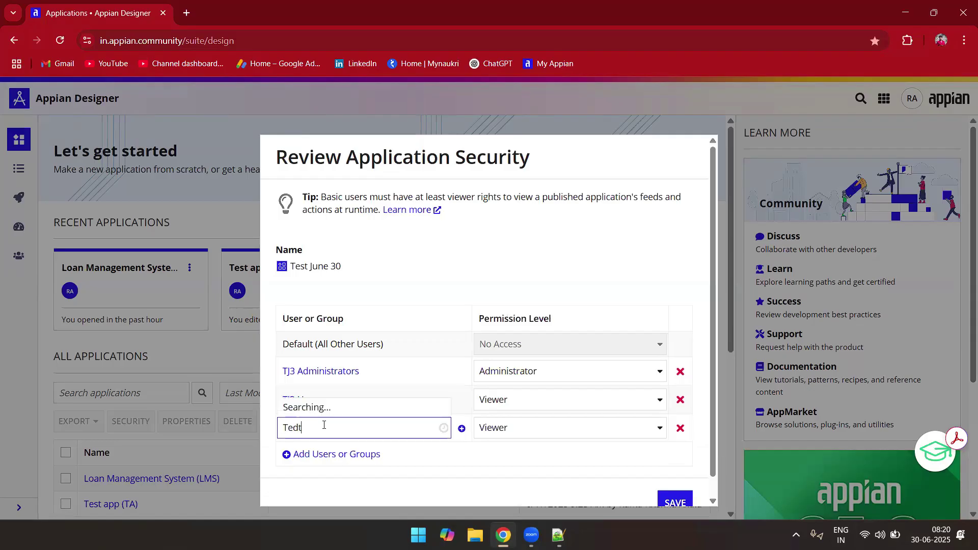
{"action": "key", "text": "BackSpace"}
{"action": "key", "text": "BackSpace"}
{"action": "key", "text": "Num_Lock"}
{"action": "type", "text": "dt"}
{"action": "key", "text": "BackSpace"}
{"action": "key", "text": "BackSpace"}
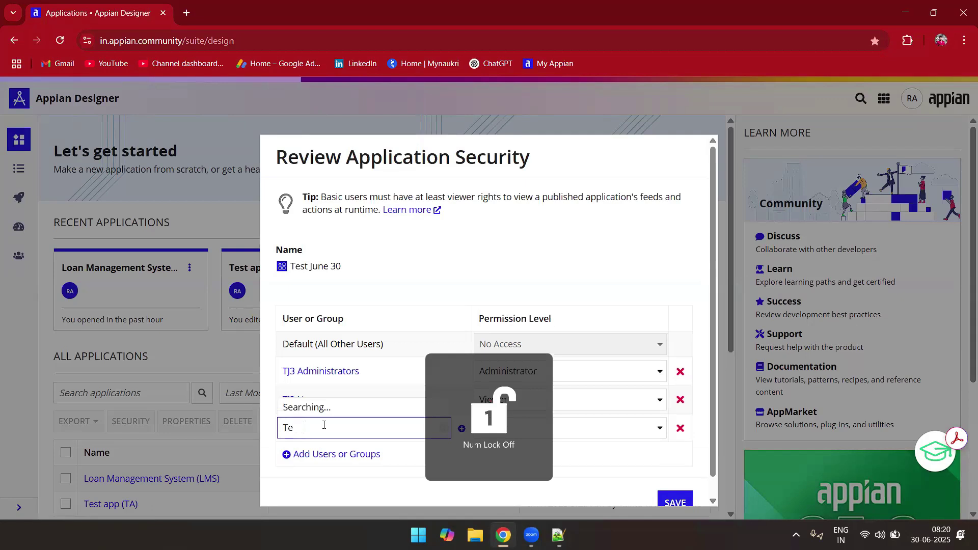
{"action": "type", "text": "st Edit"}
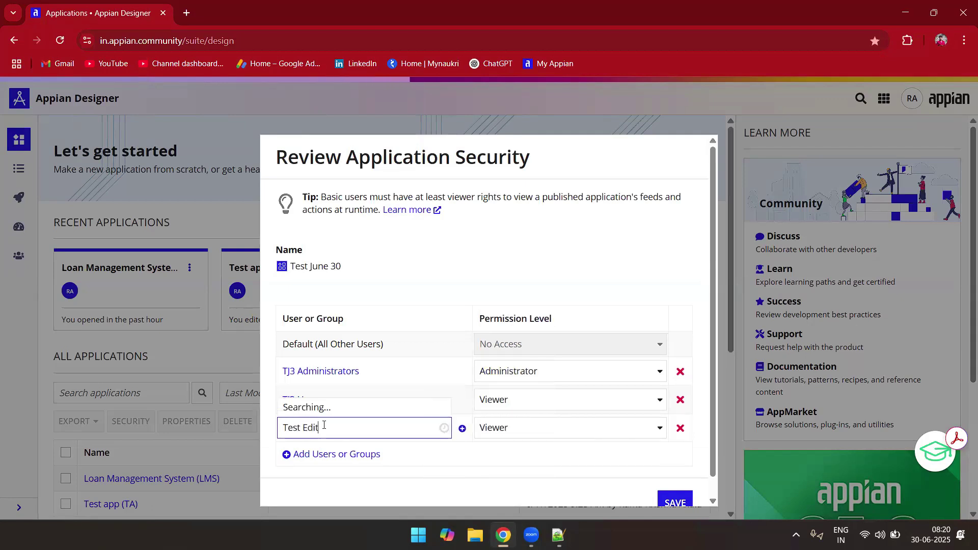
{"action": "type", "text": "ord"}
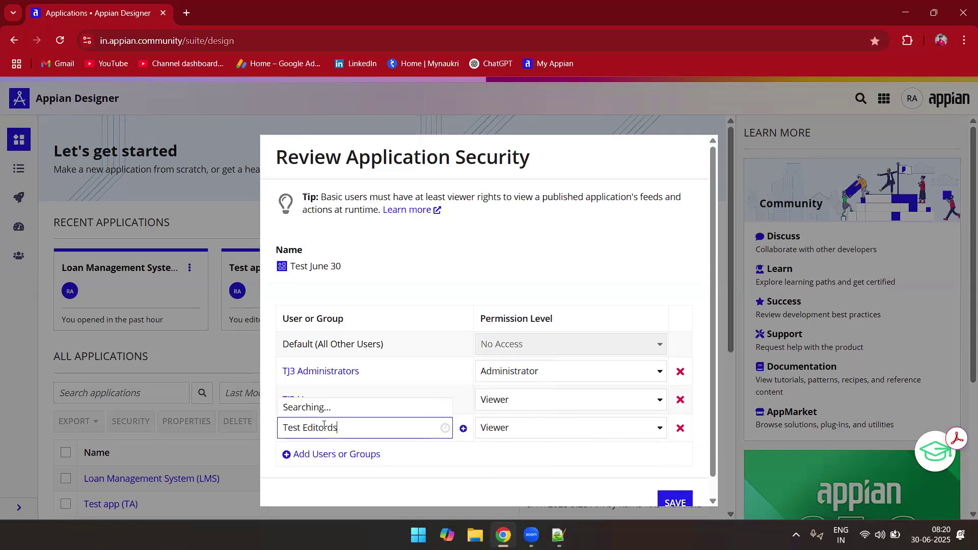
{"action": "key", "text": "BackSpace"}
{"action": "type", "text": "s"}
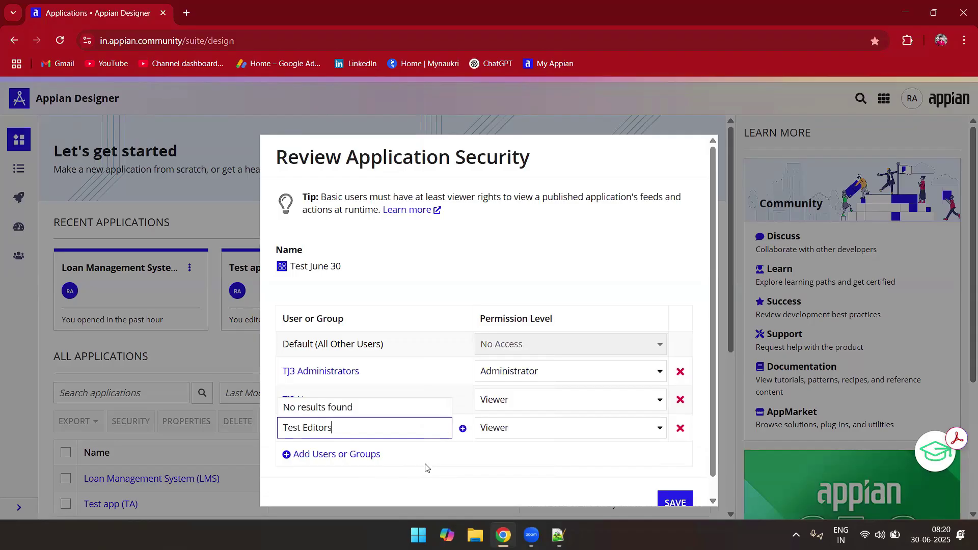
Set the new entry's permission level to Editor and search the existing groups for "editor" and "a"
{"action": "left_click", "coordinate": [576, 429]}
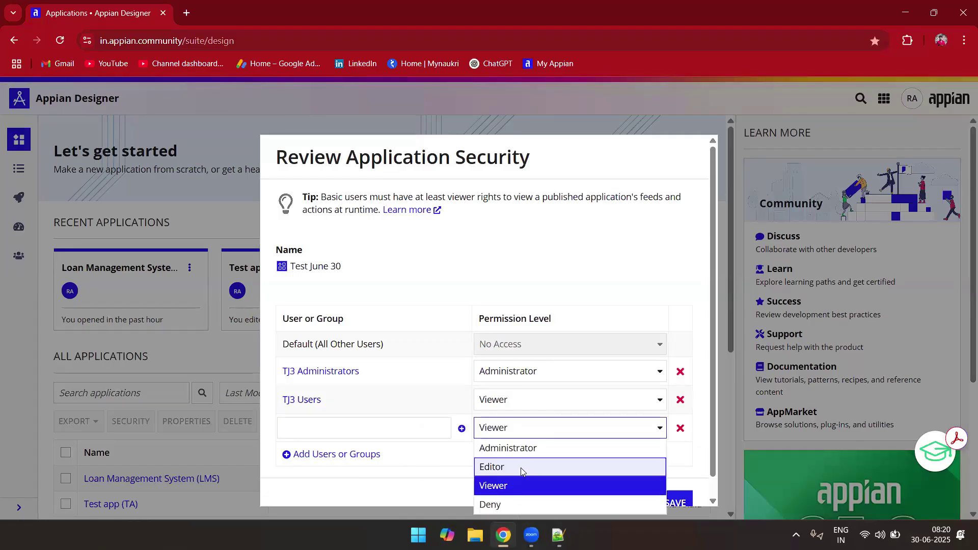
{"action": "left_click", "coordinate": [385, 441]}
{"action": "type", "text": "e"}
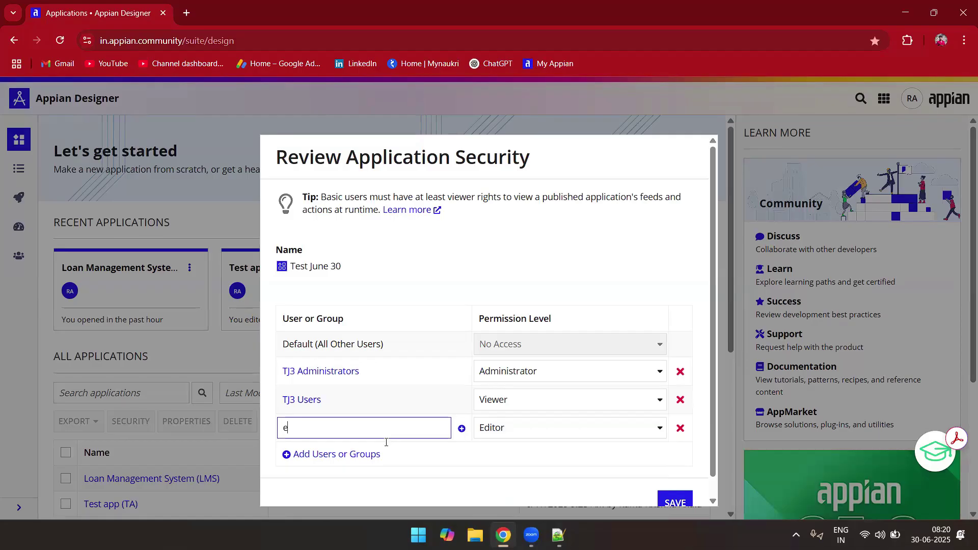
{"action": "type", "text": "ditor"}
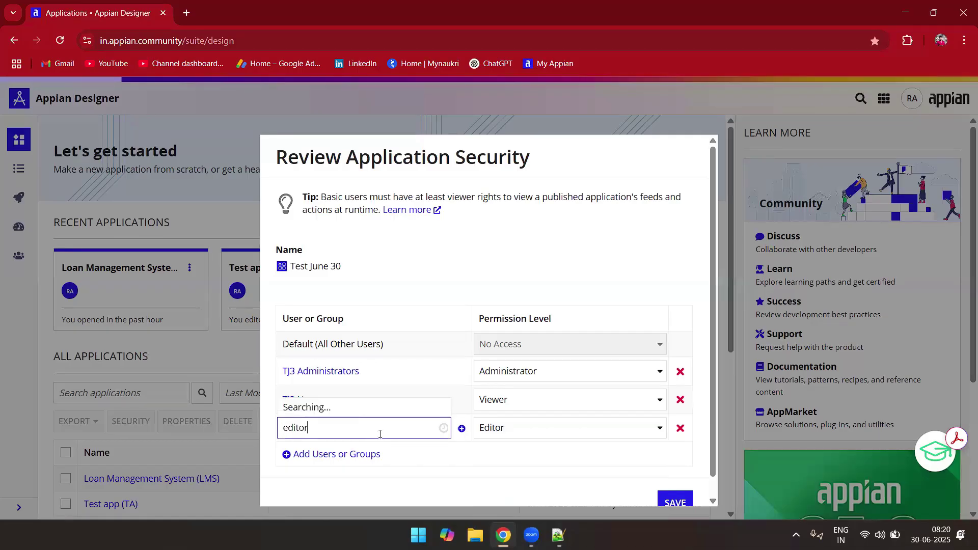
{"action": "left_click", "coordinate": [488, 459]}
{"action": "left_click", "coordinate": [433, 437]}
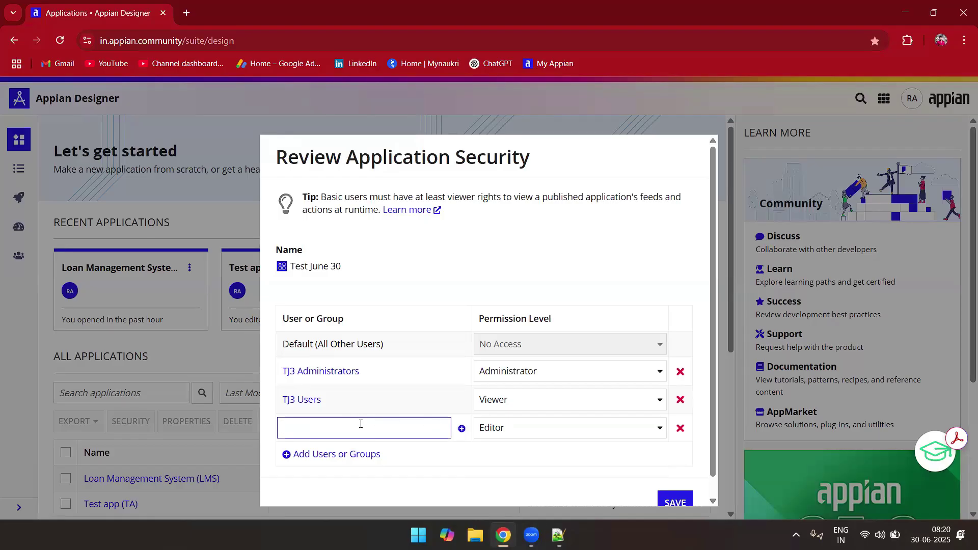
{"action": "type", "text": "a"}
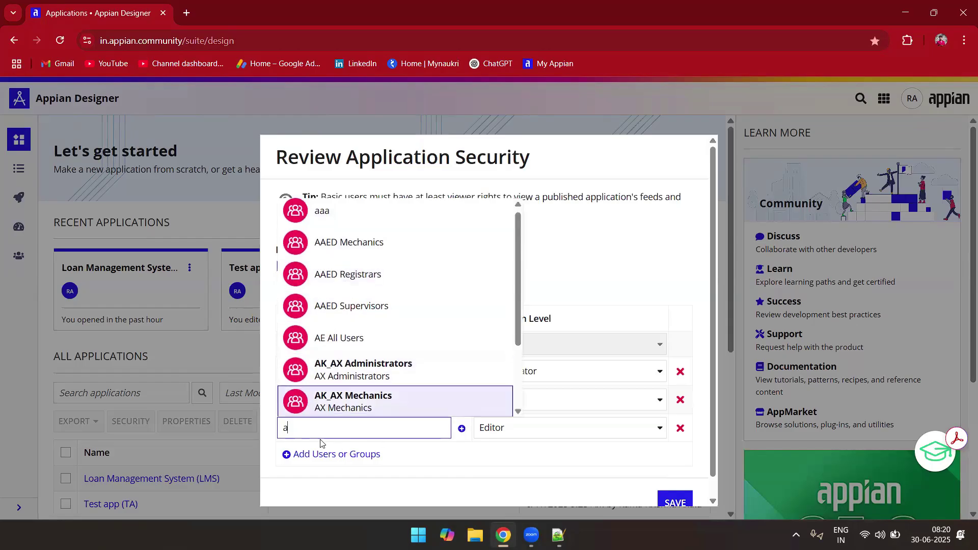
{"action": "left_click", "coordinate": [331, 425]}
{"action": "key", "text": "BackSpace"}
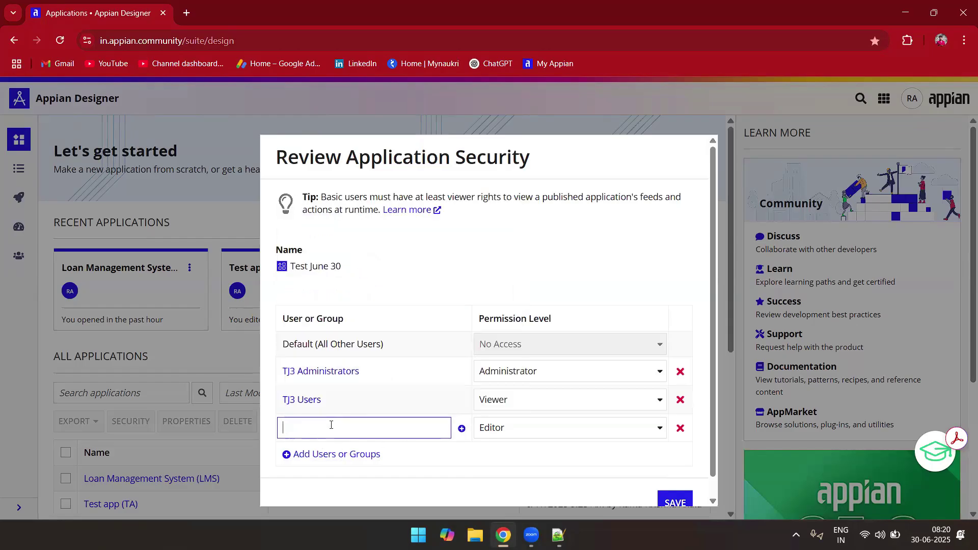
Start a new group for the Editor entry, named TJ3 Editor with the description "group for editors"
{"action": "left_click", "coordinate": [461, 430]}
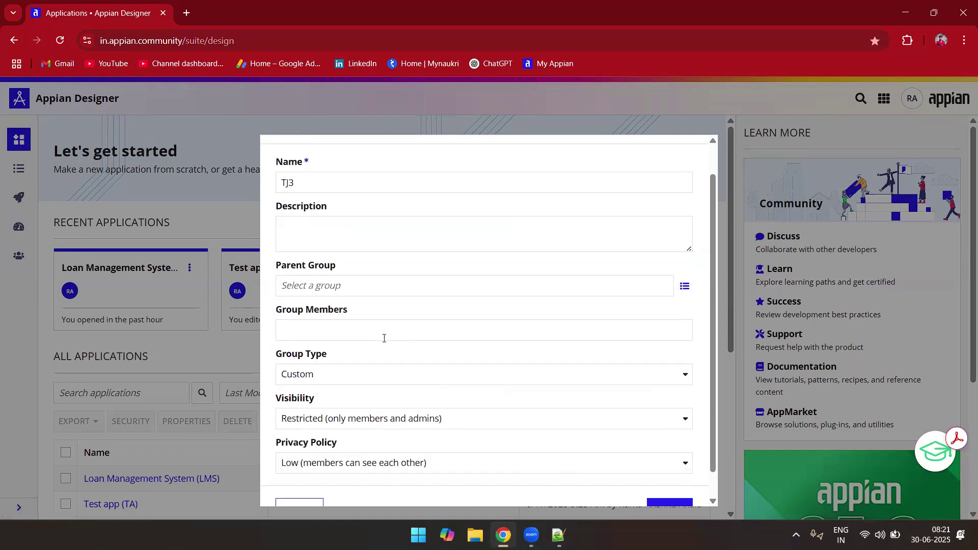
{"action": "left_click", "coordinate": [313, 224]}
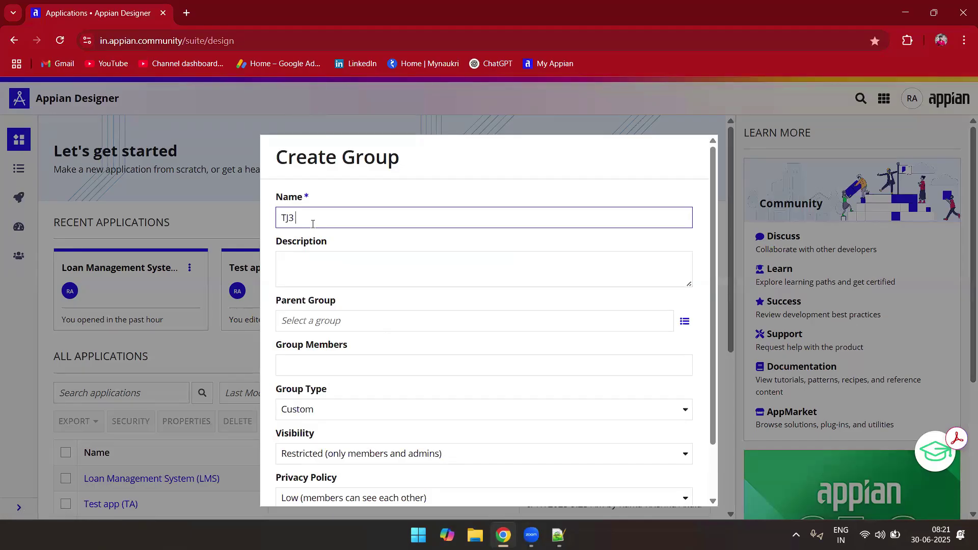
{"action": "type", "text": "Editor"}
{"action": "left_click", "coordinate": [365, 276]}
{"action": "type", "text": "grp"}
{"action": "key", "text": "BackSpace"}
{"action": "type", "text": "oup for editord"}
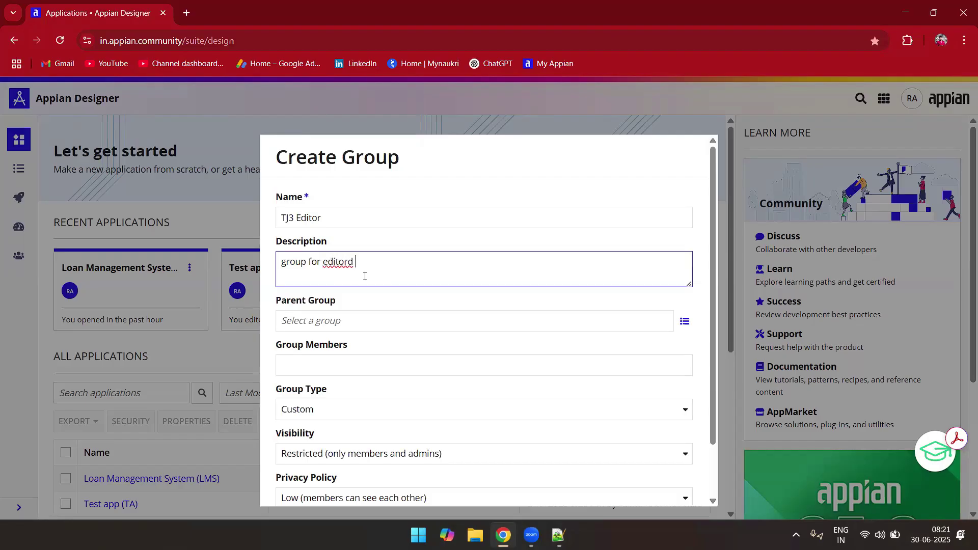
{"action": "key", "text": "BackSpace"}
{"action": "type", "text": "s"}
Set the new group's parent group to TJ3 Users
{"action": "left_click", "coordinate": [350, 330]}
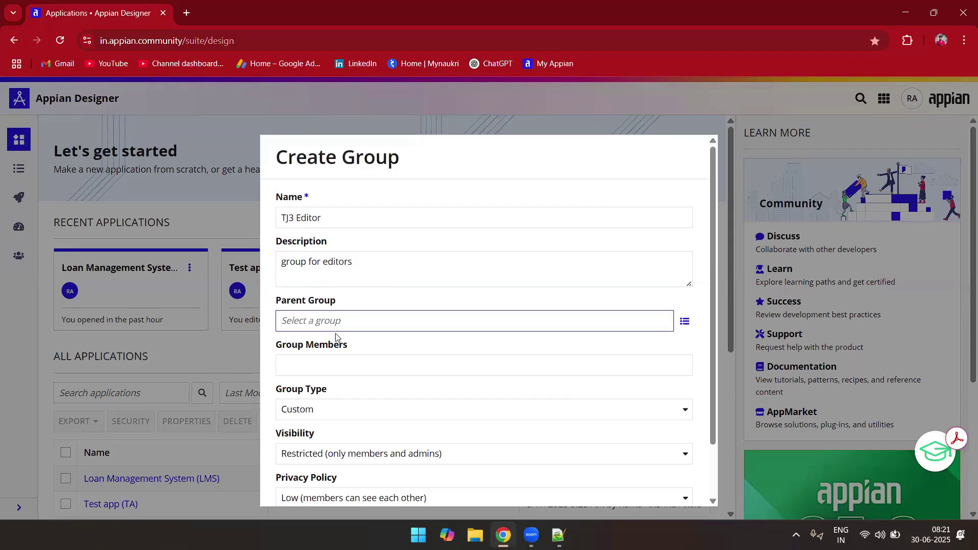
{"action": "type", "text": "test"}
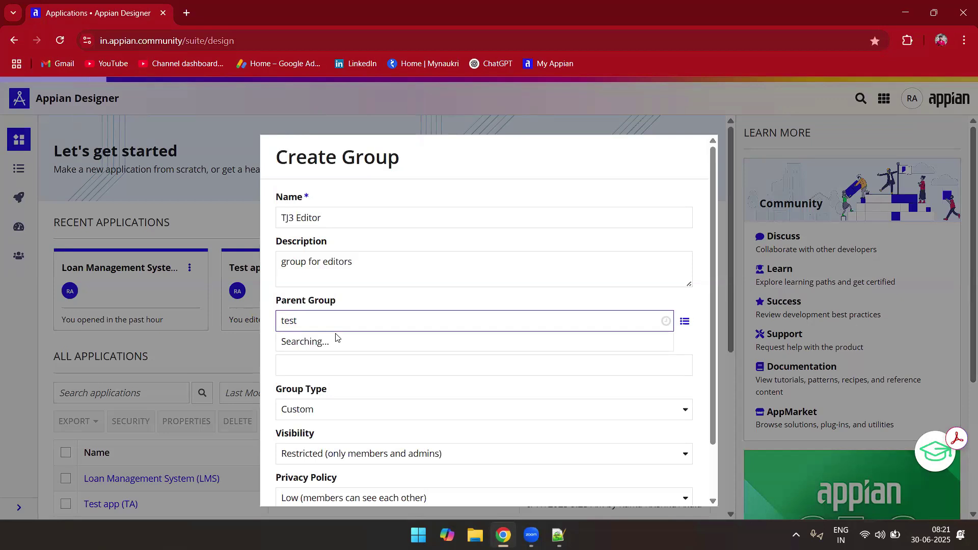
{"action": "key", "text": "BackSpace"}
{"action": "key", "text": "BackSpace"}
{"action": "key", "text": "BackSpace"}
{"action": "key", "text": "BackSpace"}
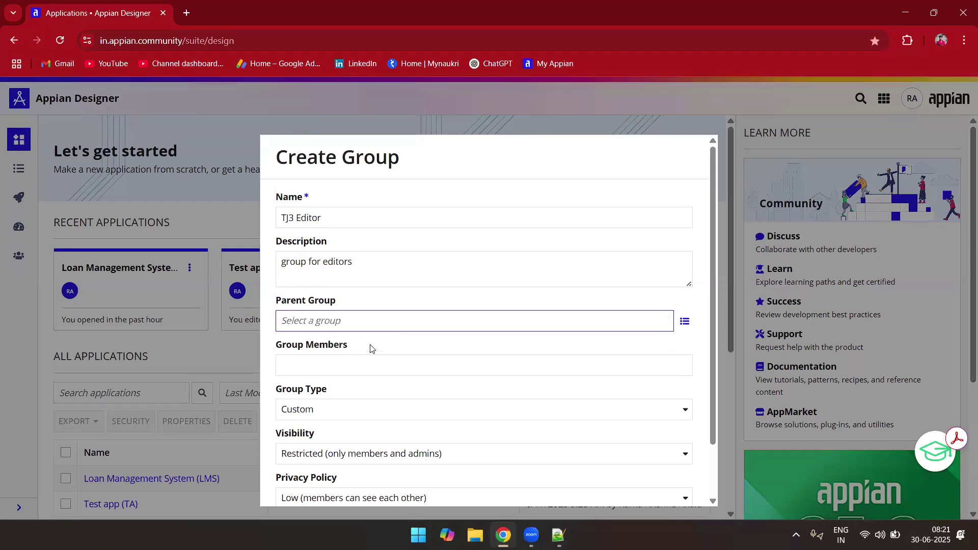
{"action": "type", "text": "TJ"}
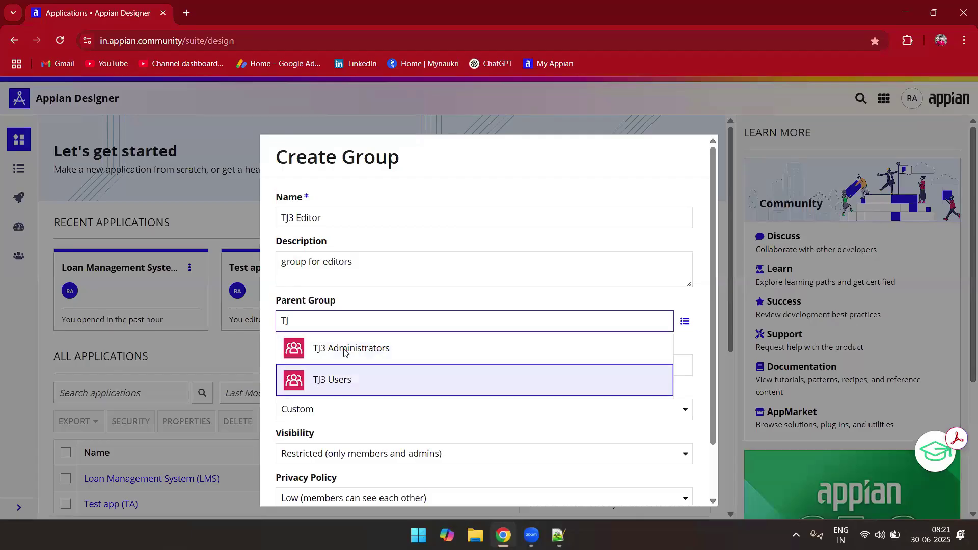
{"action": "left_click", "coordinate": [347, 378]}
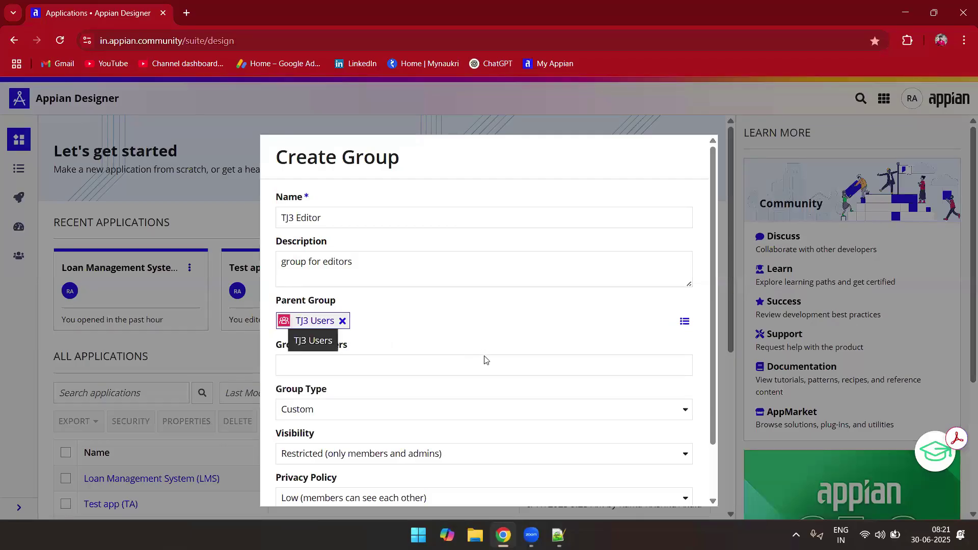
Add the user whose name starts with "ra" as a member of the TJ3 Editor group
{"action": "scroll", "coordinate": [485, 359], "scroll_direction": "down", "scroll_amount": 2}
{"action": "left_click", "coordinate": [445, 308]}
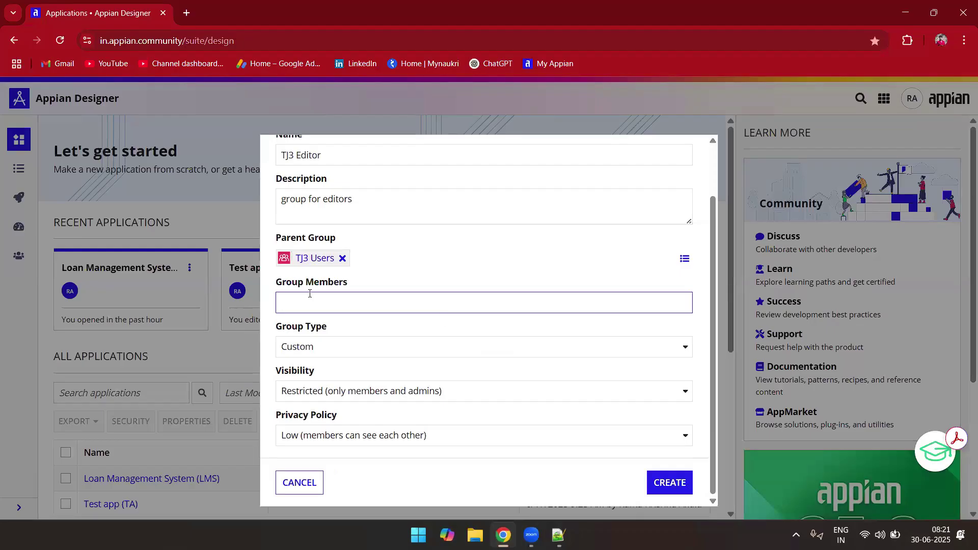
{"action": "type", "text": "ra"}
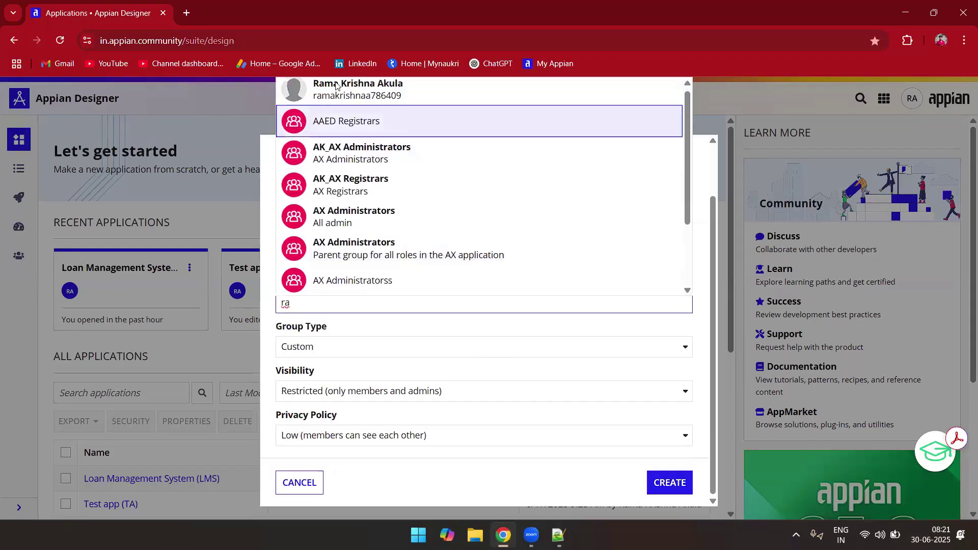
{"action": "left_click", "coordinate": [341, 87]}
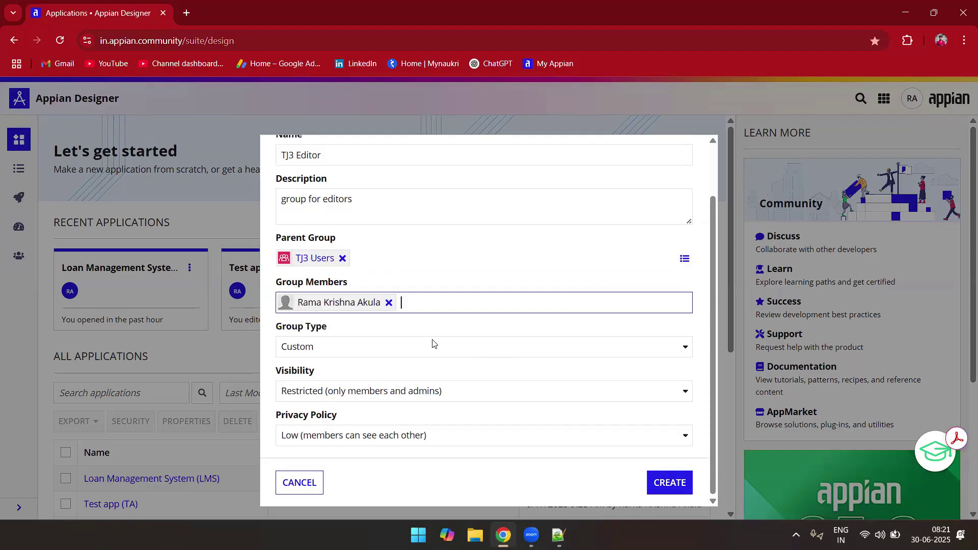
Browse the group types available for the TJ3 Editor group, keeping Custom
{"action": "left_click", "coordinate": [381, 347]}
{"action": "scroll", "coordinate": [373, 297], "scroll_direction": "down", "scroll_amount": 2}
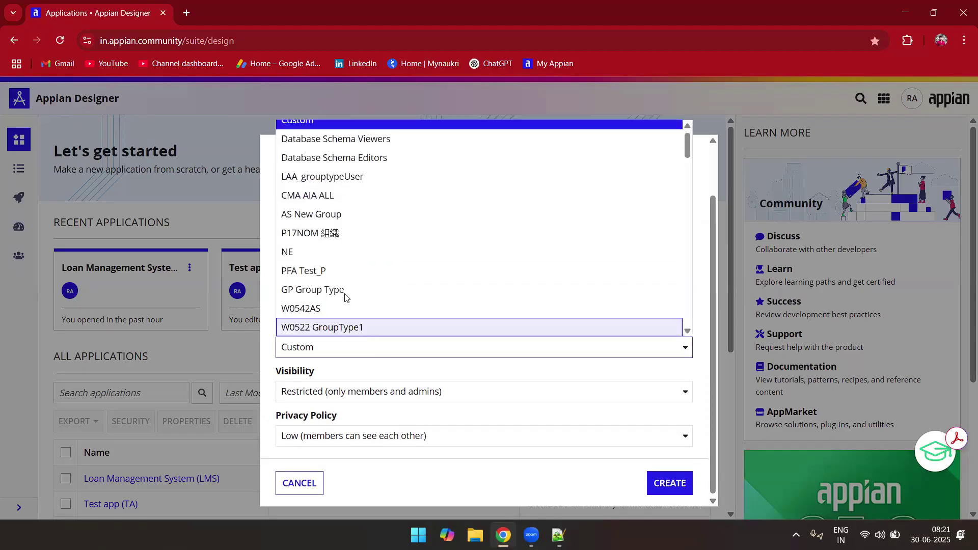
{"action": "scroll", "coordinate": [345, 293], "scroll_direction": "down", "scroll_amount": 10}
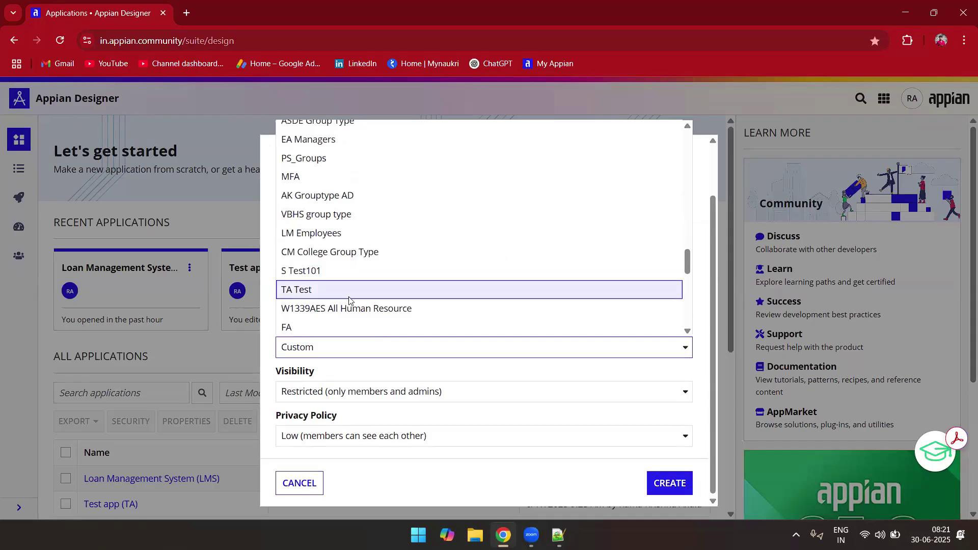
{"action": "scroll", "coordinate": [349, 301], "scroll_direction": "up", "scroll_amount": 3}
{"action": "scroll", "coordinate": [349, 301], "scroll_direction": "up", "scroll_amount": 4}
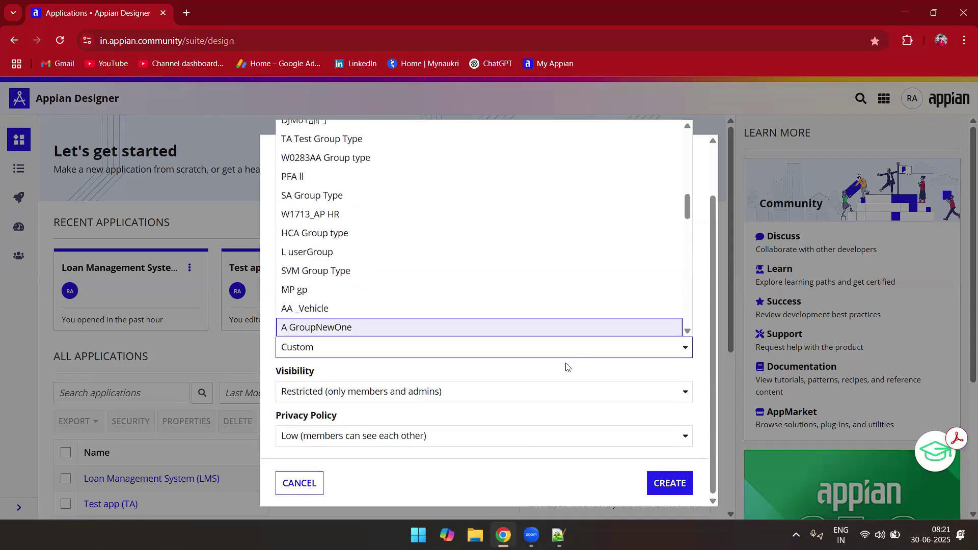
{"action": "left_click", "coordinate": [559, 383]}
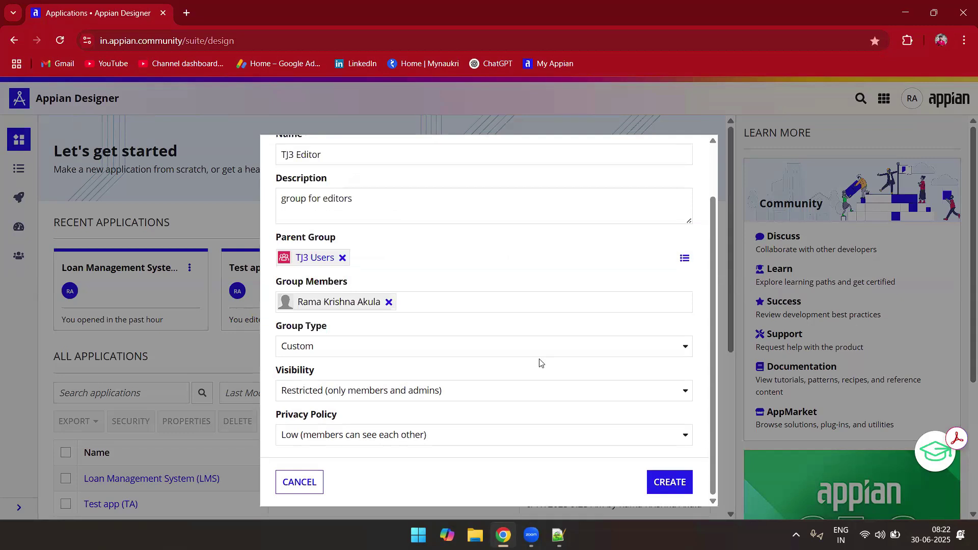
View the visibility and privacy policy options for the TJ3 Editor group without changing them
{"action": "left_click", "coordinate": [370, 391]}
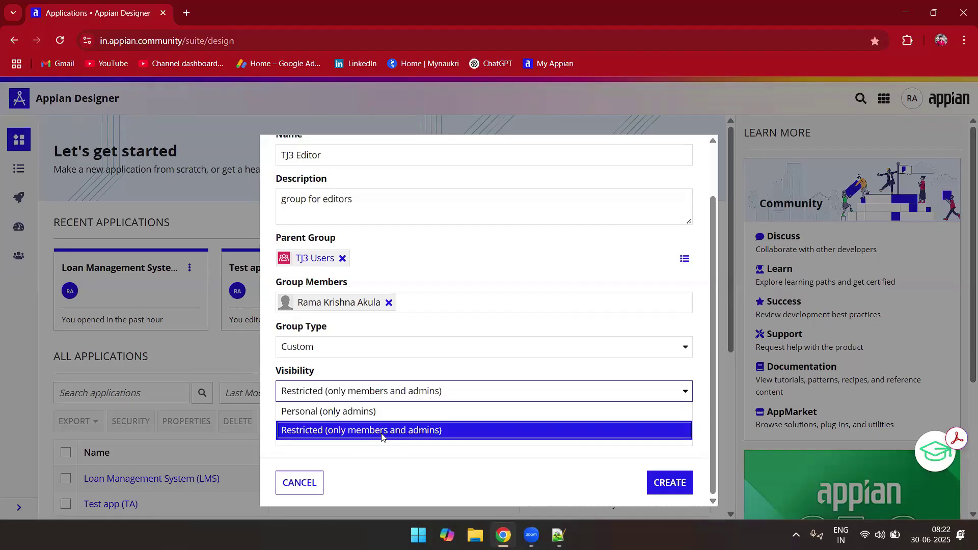
{"action": "left_click", "coordinate": [519, 461]}
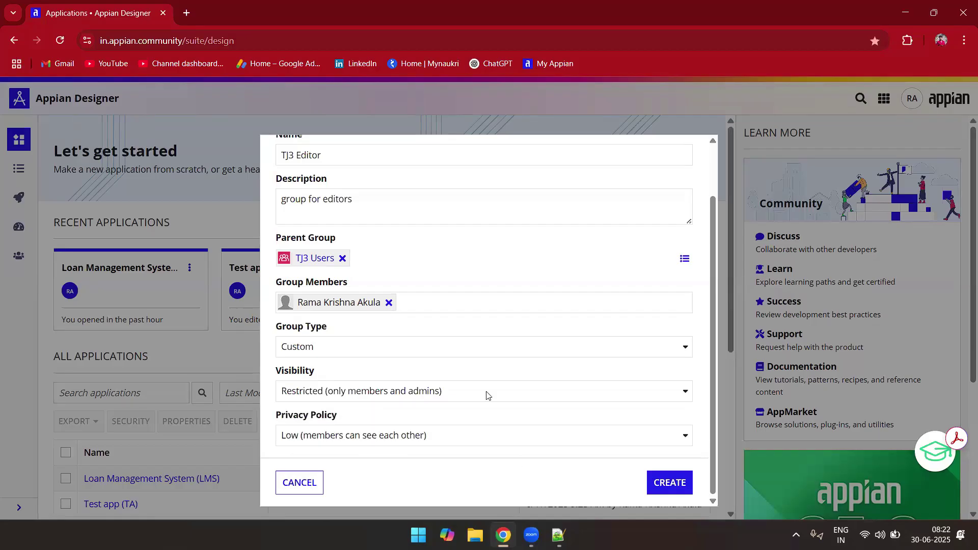
{"action": "left_click", "coordinate": [382, 437]}
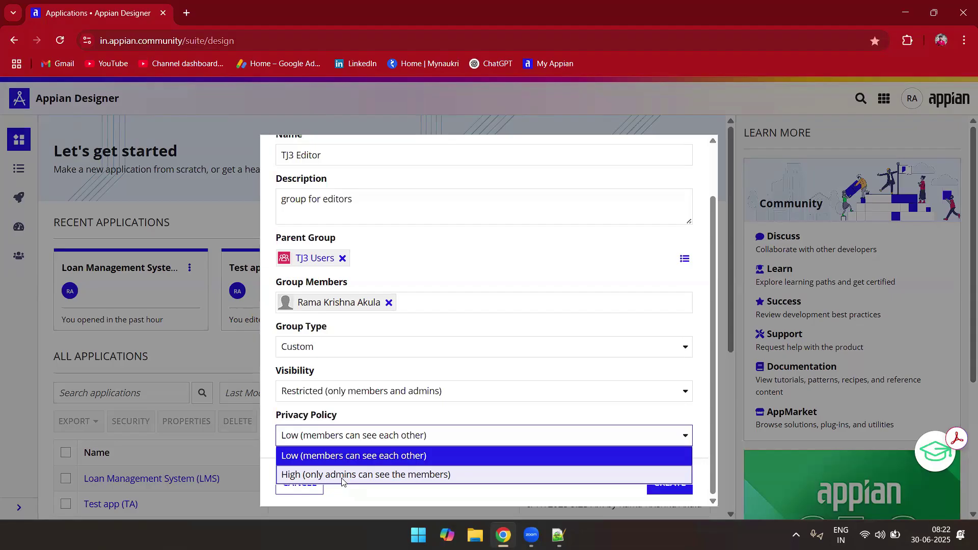
{"action": "left_click", "coordinate": [460, 390]}
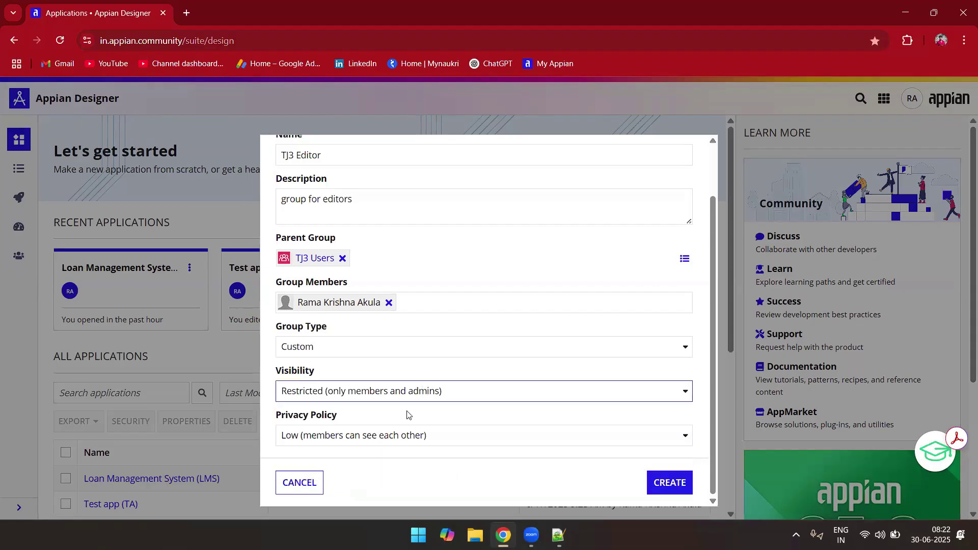
{"action": "left_click", "coordinate": [406, 395]}
{"action": "left_click", "coordinate": [360, 459]}
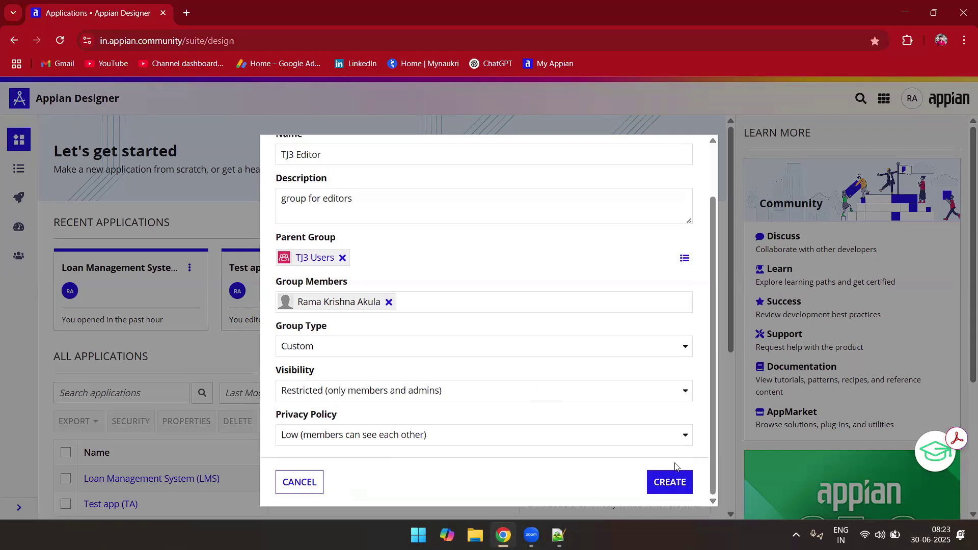
Review the TJ3 Editor group's name, description, parent group, members, type, visibility and privacy policy
{"action": "scroll", "coordinate": [562, 348], "scroll_direction": "up", "scroll_amount": 2}
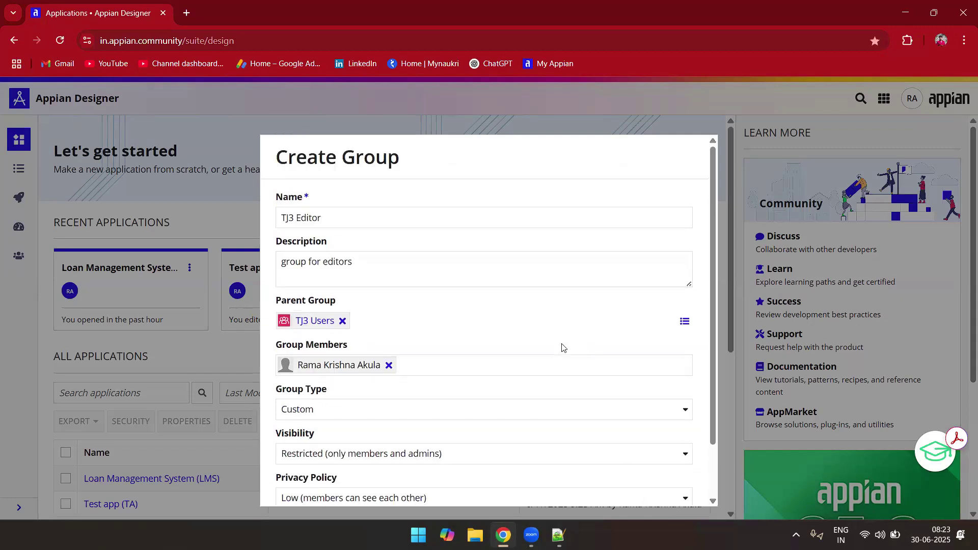
{"action": "scroll", "coordinate": [562, 348], "scroll_direction": "down", "scroll_amount": 2}
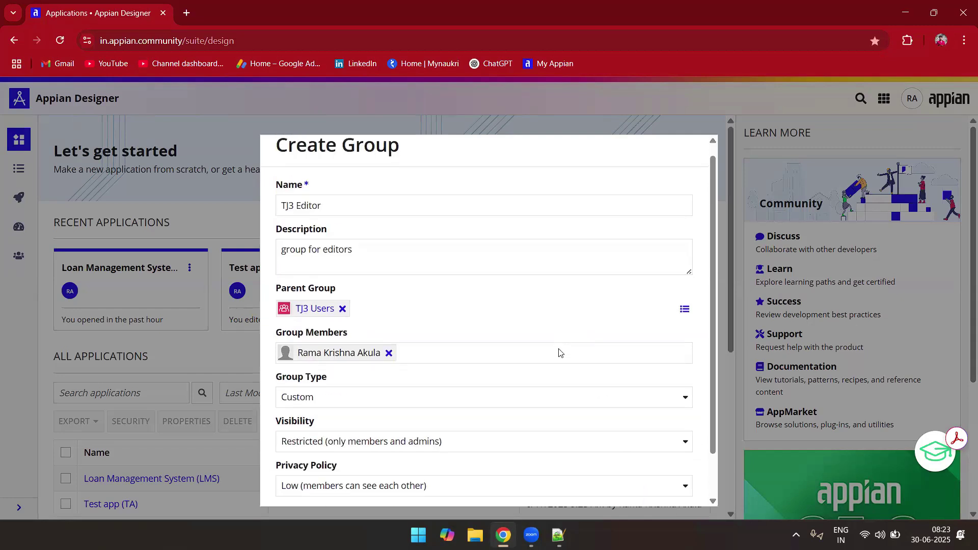
{"action": "scroll", "coordinate": [559, 352], "scroll_direction": "up", "scroll_amount": 2}
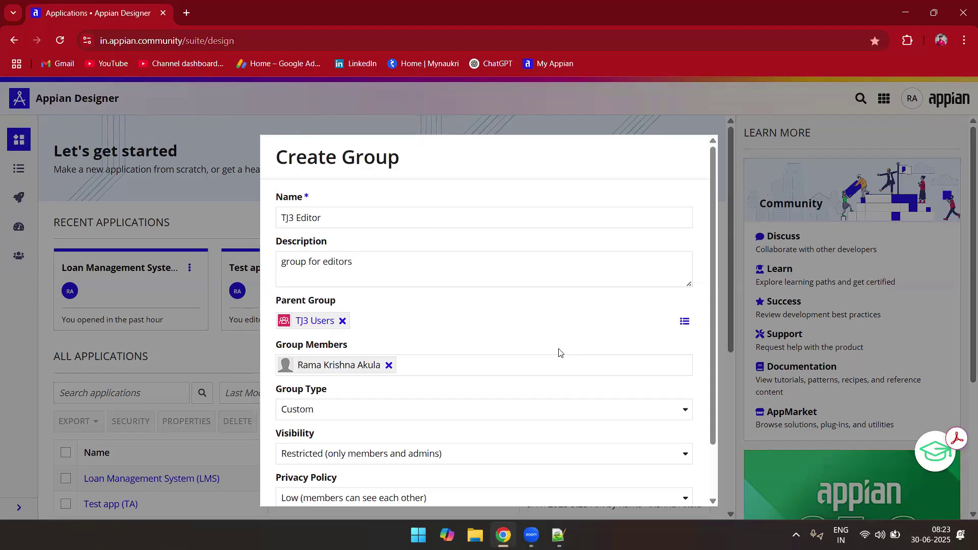
{"action": "scroll", "coordinate": [536, 332], "scroll_direction": "down", "scroll_amount": 1}
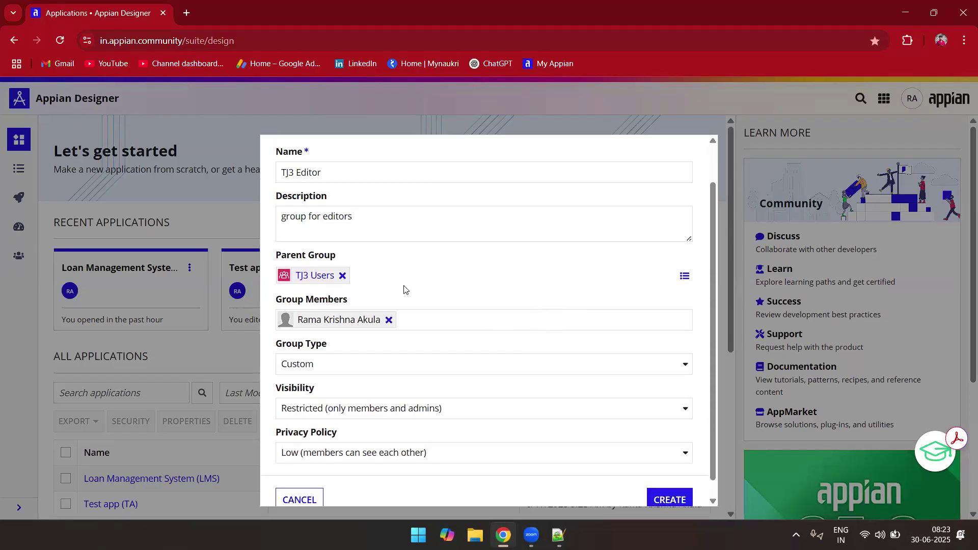
{"action": "scroll", "coordinate": [441, 280], "scroll_direction": "down", "scroll_amount": 1}
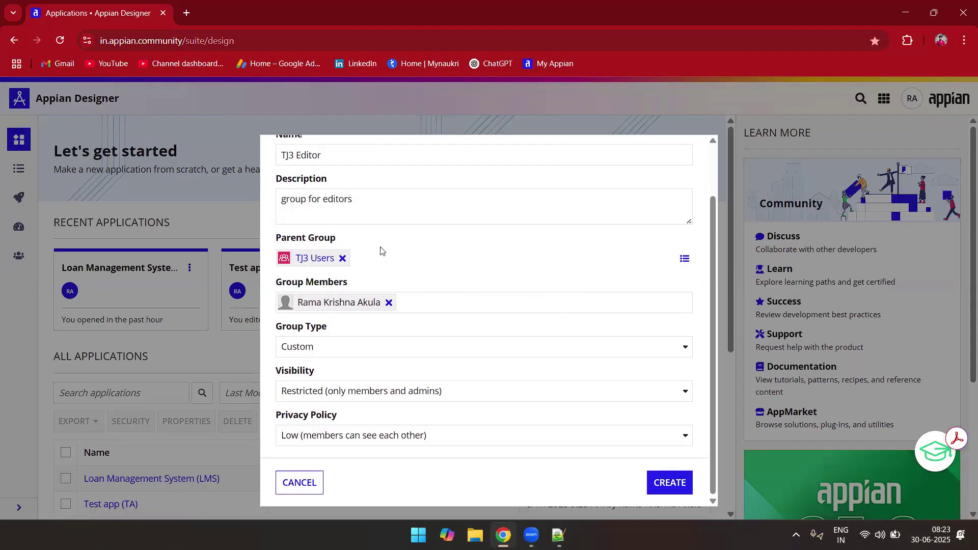
{"action": "scroll", "coordinate": [382, 247], "scroll_direction": "up", "scroll_amount": 2}
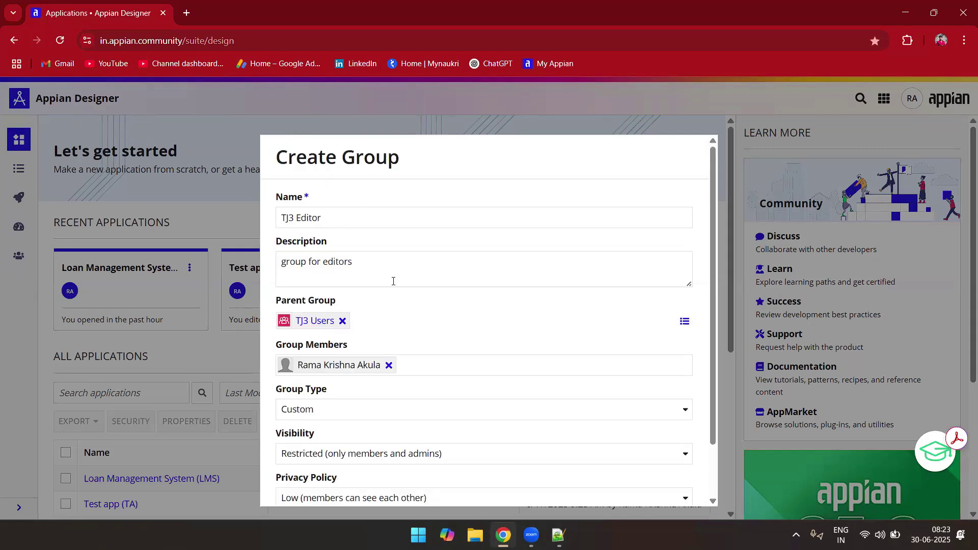
{"action": "scroll", "coordinate": [393, 286], "scroll_direction": "down", "scroll_amount": 2}
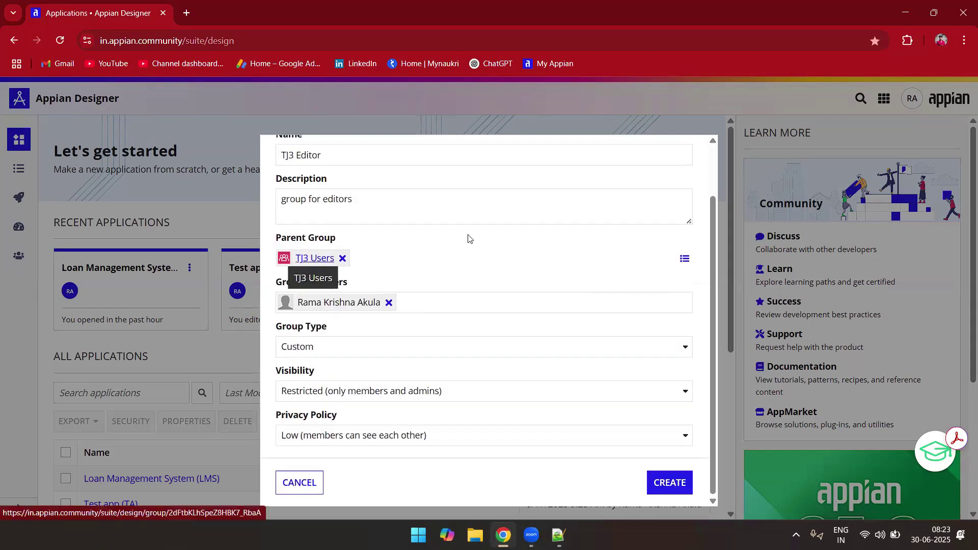
{"action": "scroll", "coordinate": [469, 239], "scroll_direction": "up", "scroll_amount": 2}
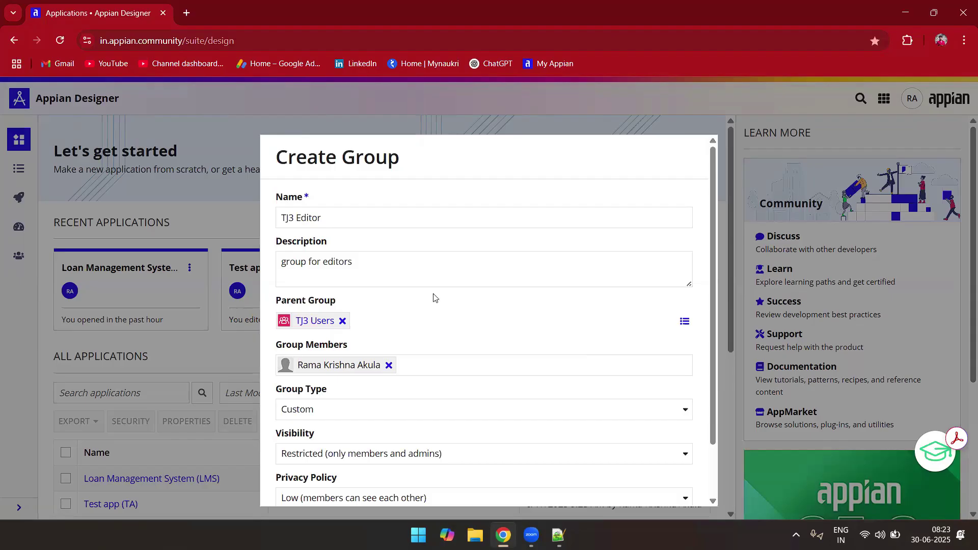
{"action": "scroll", "coordinate": [432, 297], "scroll_direction": "down", "scroll_amount": 2}
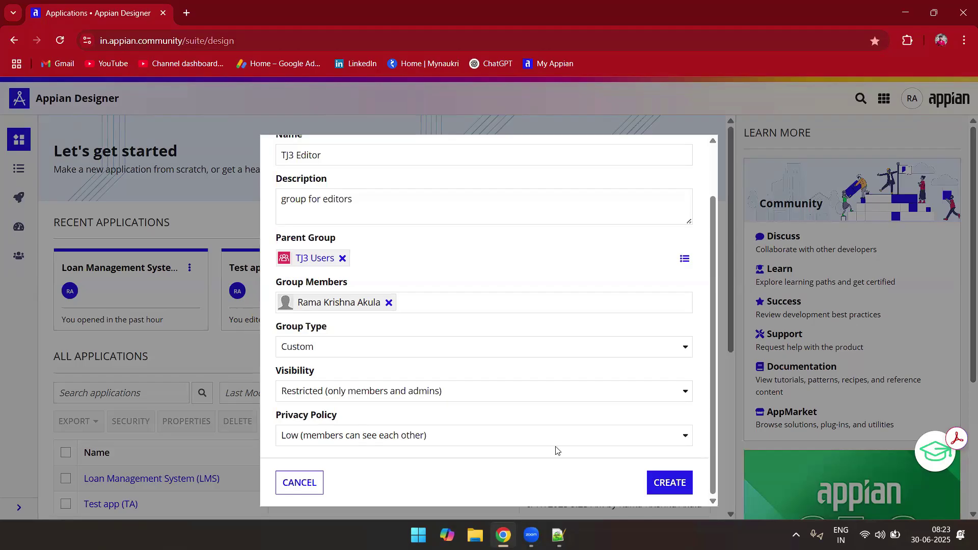
Create the TJ3 Editor group and save the Test June 30 application security with it as Editor
{"action": "left_click", "coordinate": [678, 484]}
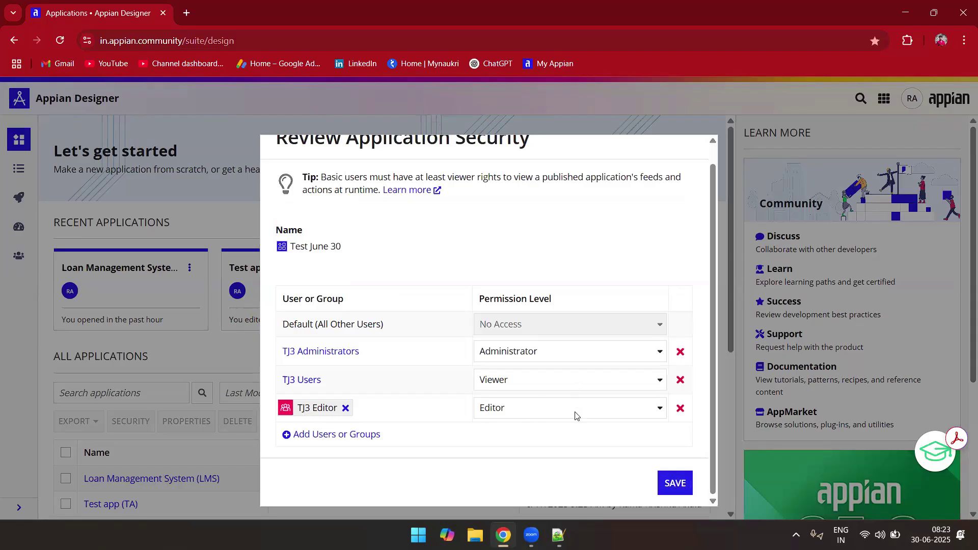
{"action": "scroll", "coordinate": [527, 286], "scroll_direction": "up", "scroll_amount": 1}
{"action": "scroll", "coordinate": [528, 286], "scroll_direction": "down", "scroll_amount": 1}
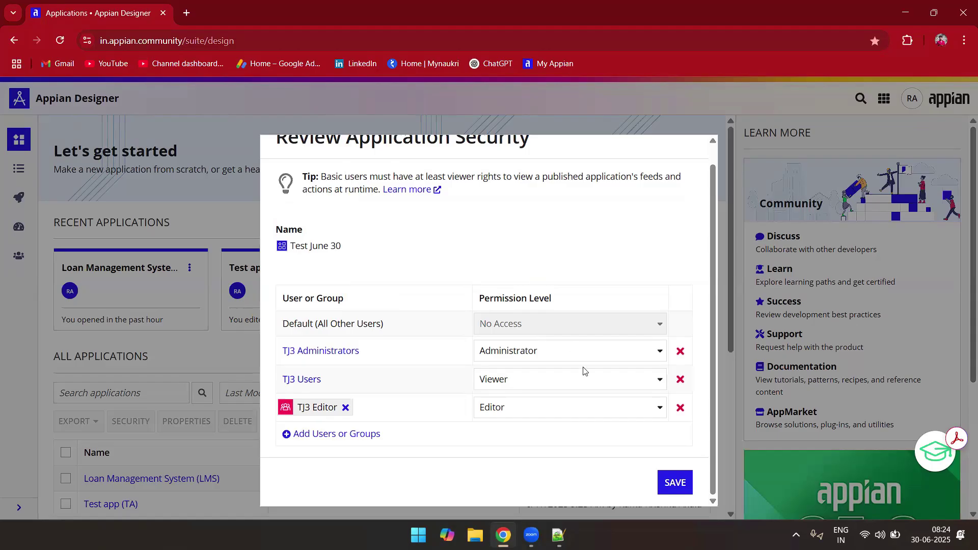
{"action": "left_click", "coordinate": [681, 484]}
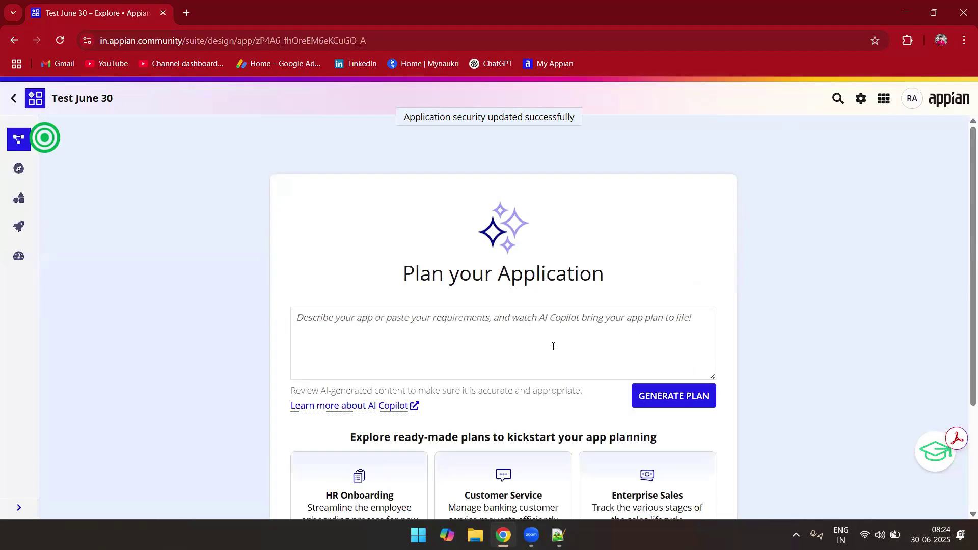
Open the Test June 30 application's object list and highlight the viewer permissions text in the TJ3 Users description
{"action": "scroll", "coordinate": [558, 320], "scroll_direction": "down", "scroll_amount": 2}
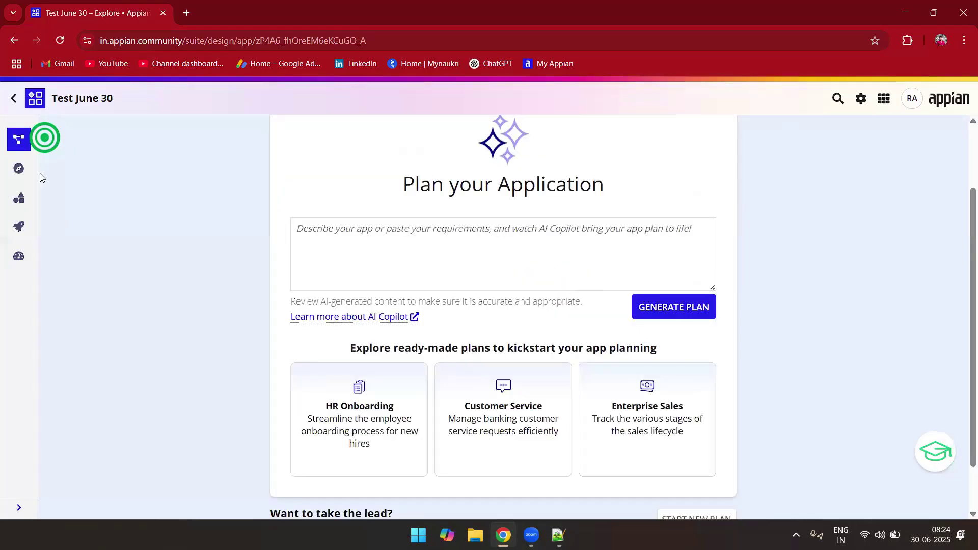
{"action": "left_click", "coordinate": [19, 203]}
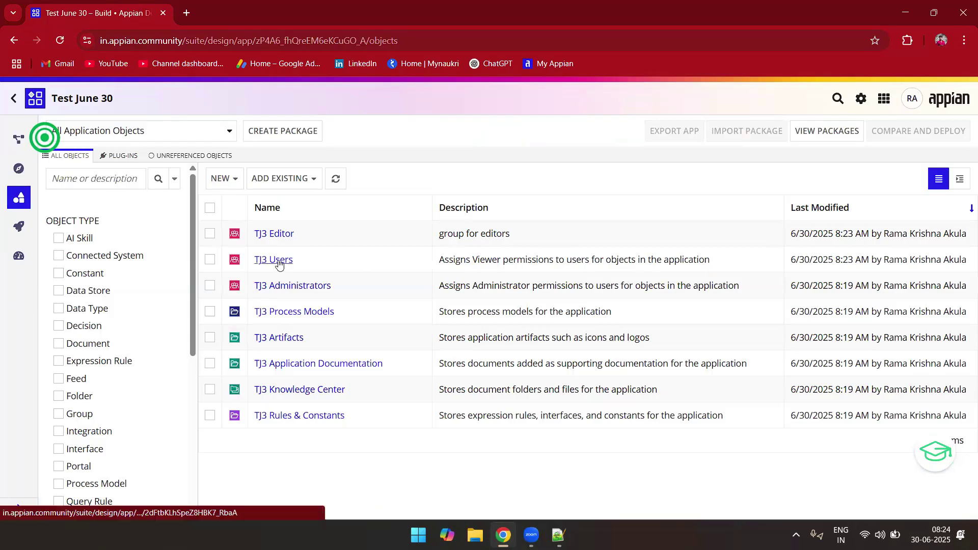
{"action": "left_click_drag", "start_coordinate": [473, 261], "coordinate": [715, 270]}
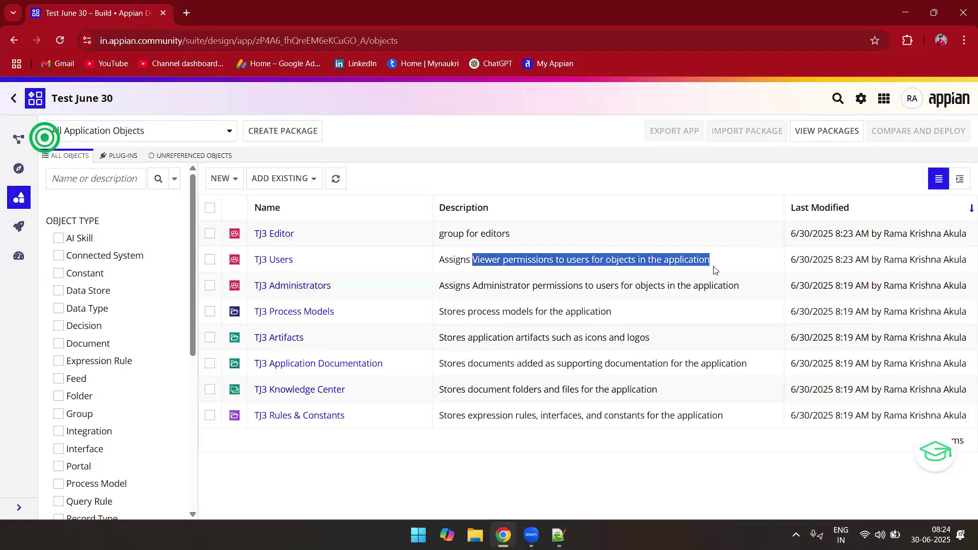
View the object types available for creation in the Test June 30 application, without creating one
{"action": "left_click", "coordinate": [612, 282]}
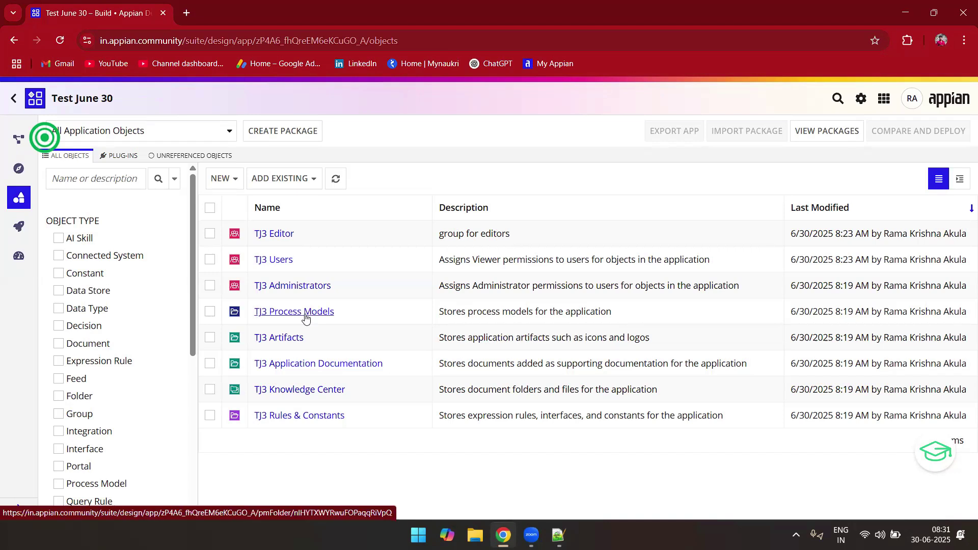
{"action": "left_click", "coordinate": [224, 178]}
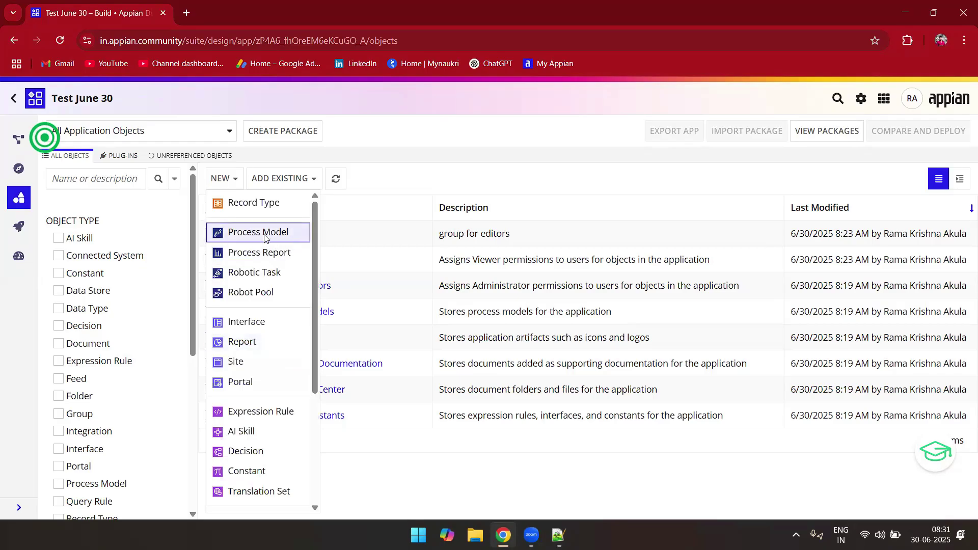
{"action": "left_click", "coordinate": [396, 473]}
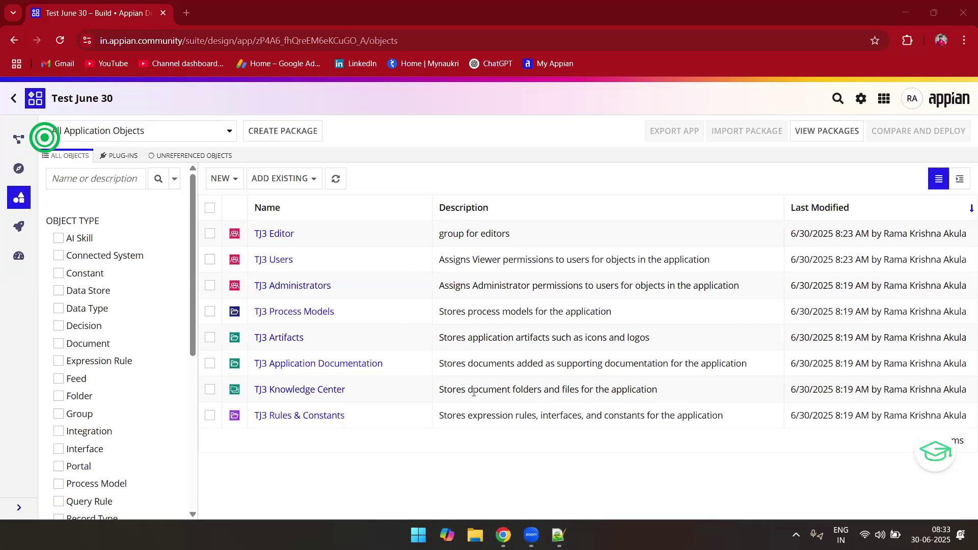
Inspect the TJ3 Knowledge Center description and its contents, highlighting the TJ3 Artifacts description, and return to all application objects
{"action": "left_click_drag", "start_coordinate": [469, 390], "coordinate": [662, 400]}
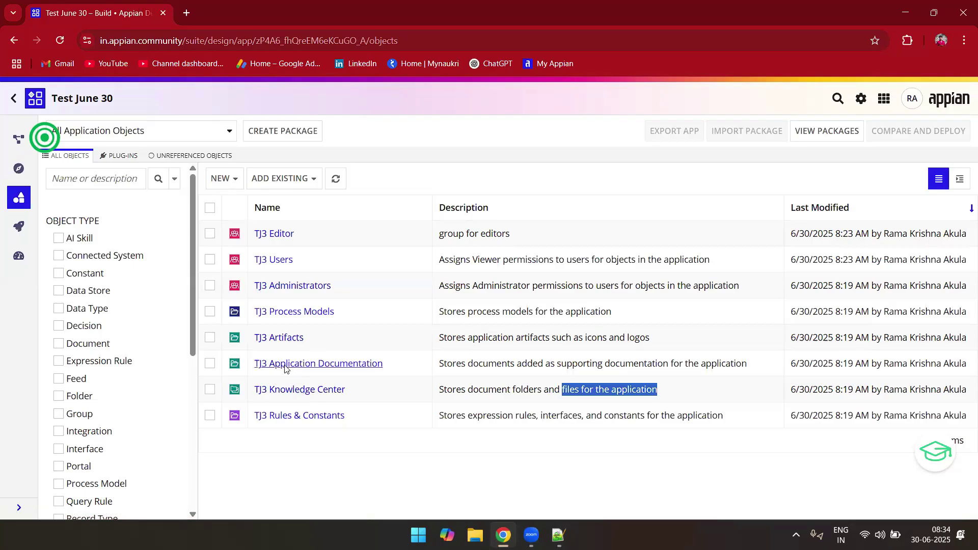
{"action": "left_click", "coordinate": [304, 395]}
{"action": "left_click", "coordinate": [305, 395]}
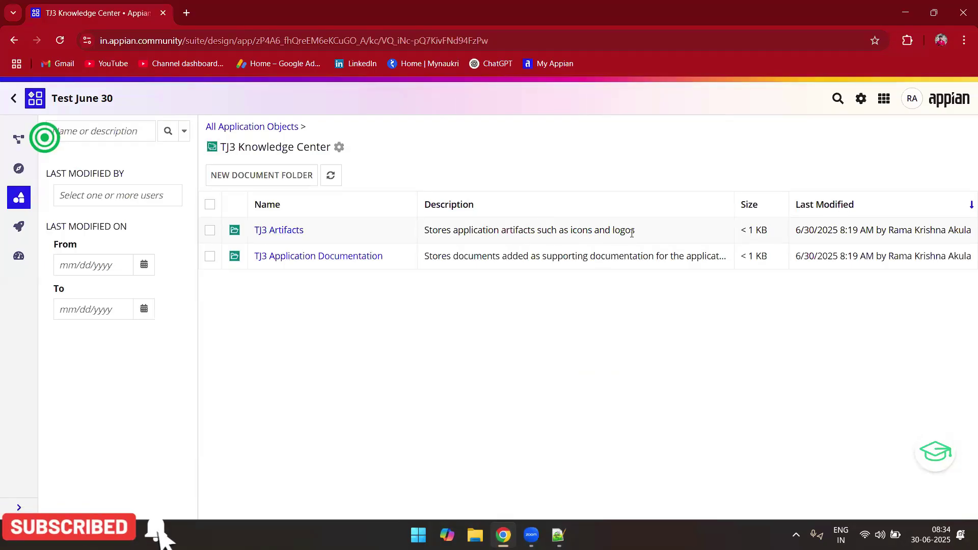
{"action": "triple_click", "coordinate": [594, 225]}
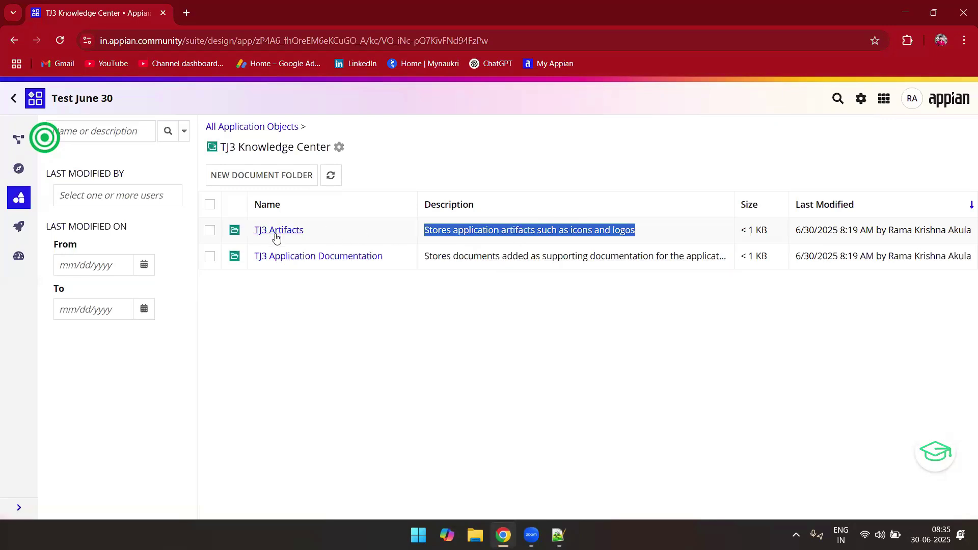
{"action": "left_click", "coordinate": [252, 130]}
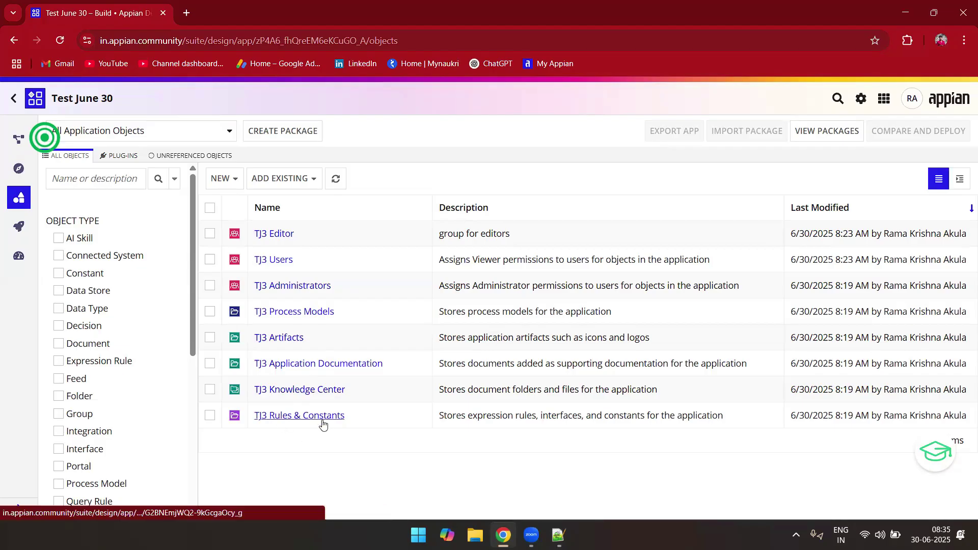
Highlight the words rules, interfaces and constants one after another in the TJ3 Rules & Constants description
{"action": "double_click", "coordinate": [530, 416]}
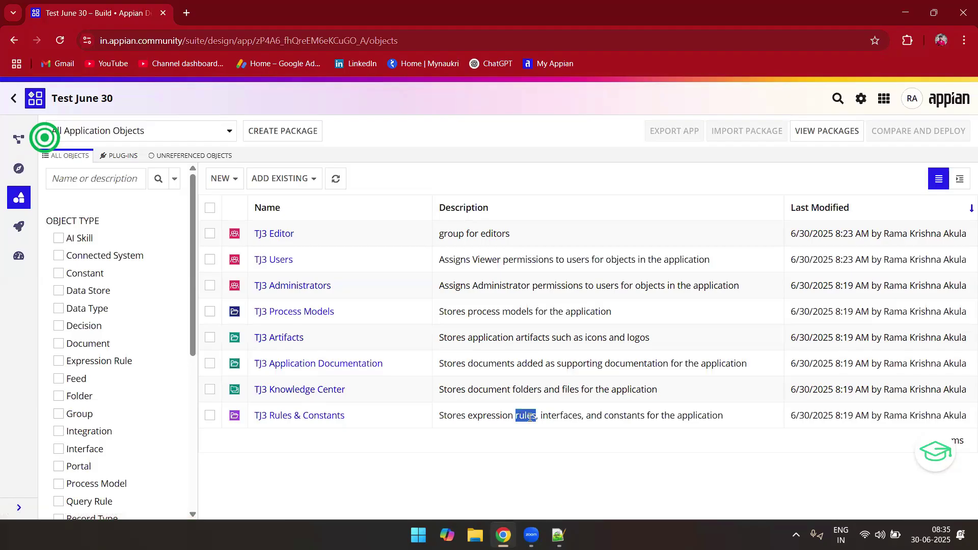
{"action": "double_click", "coordinate": [576, 417]}
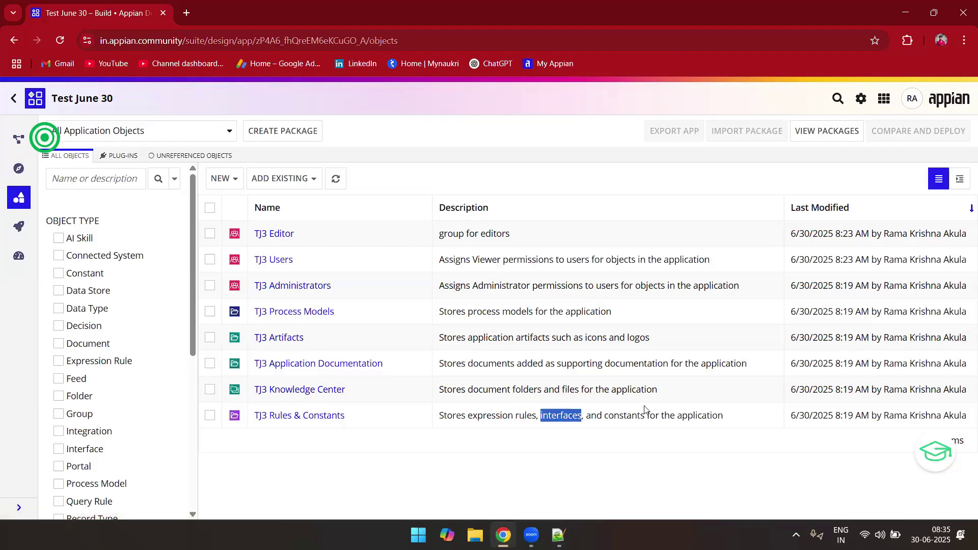
{"action": "double_click", "coordinate": [635, 416]}
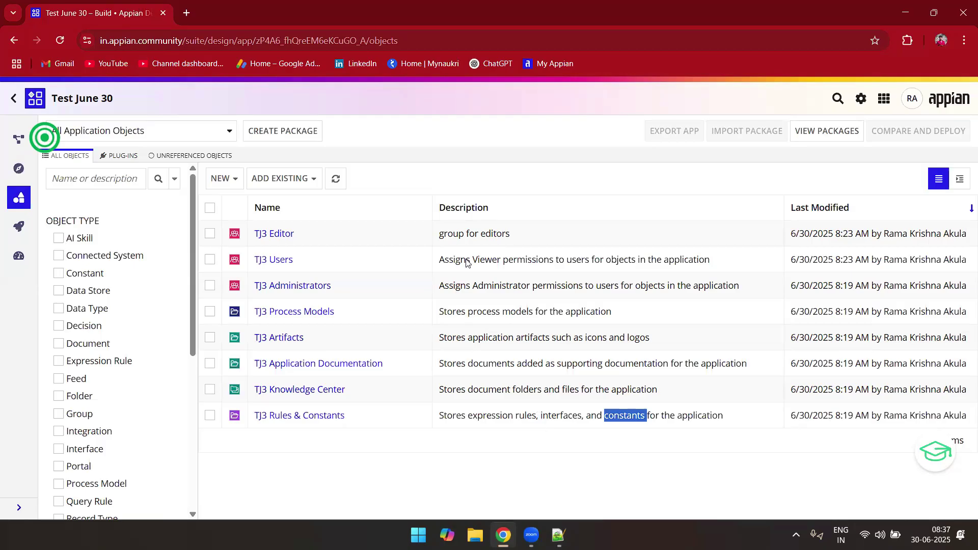
Try to create a process model from scratch with the TJ3 Process Models folder removed from Save In
{"action": "left_click", "coordinate": [221, 179]}
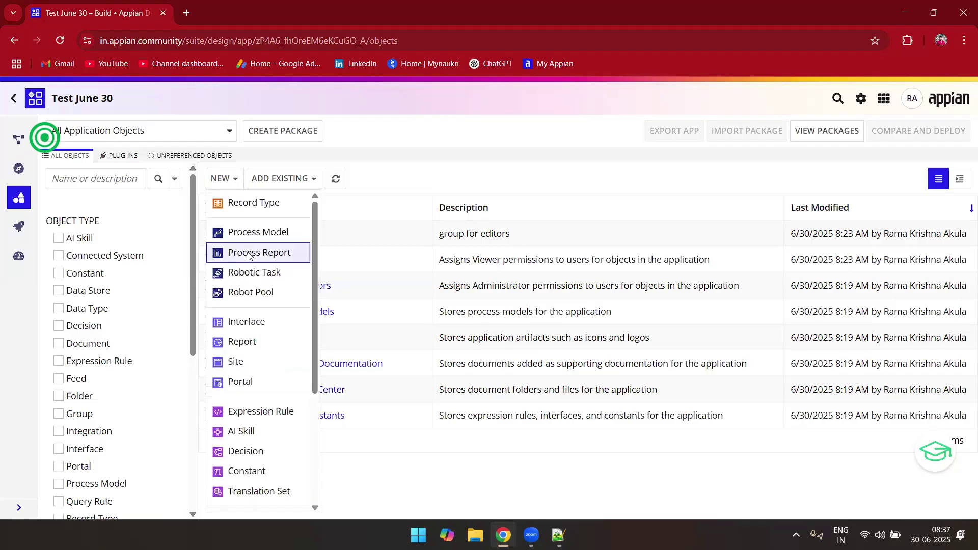
{"action": "left_click", "coordinate": [243, 233]}
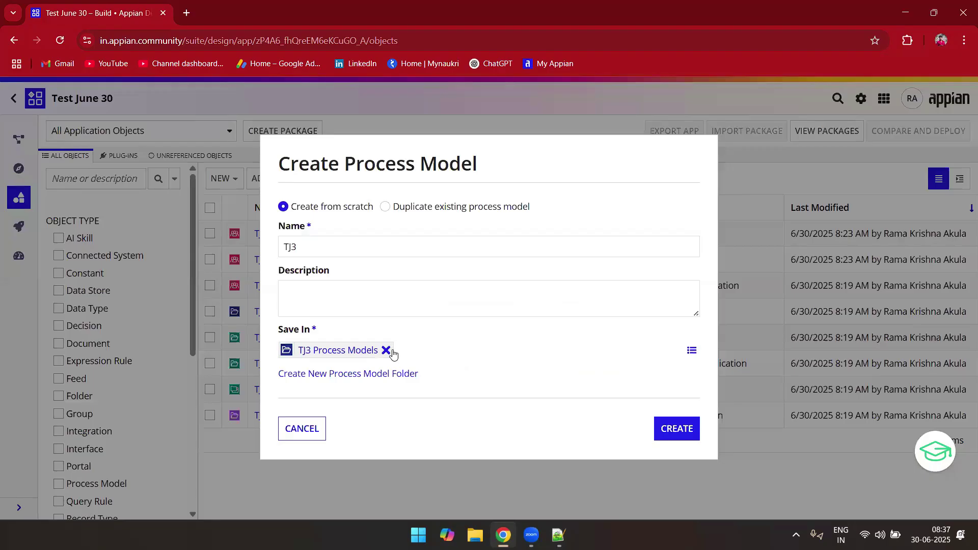
{"action": "left_click", "coordinate": [386, 350]}
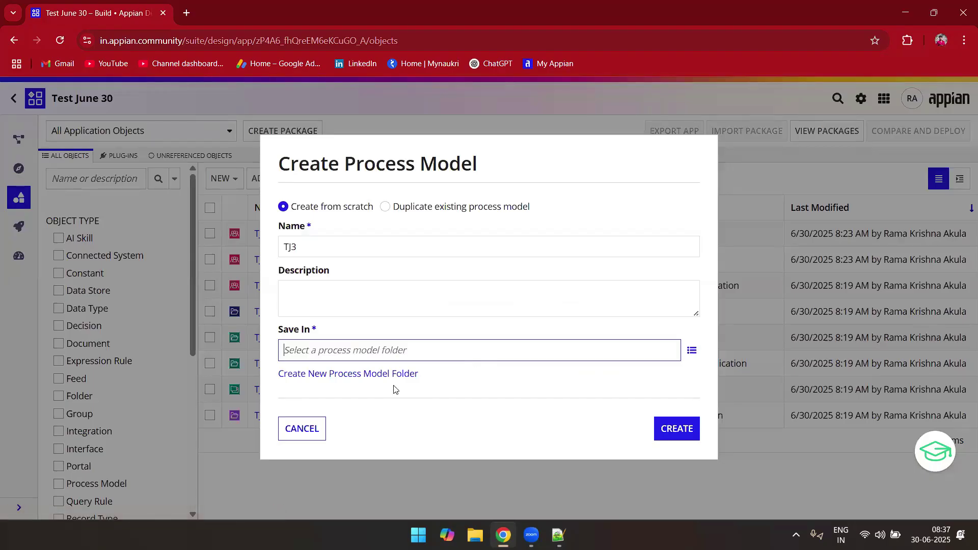
{"action": "left_click", "coordinate": [309, 327]}
{"action": "left_click", "coordinate": [673, 433]}
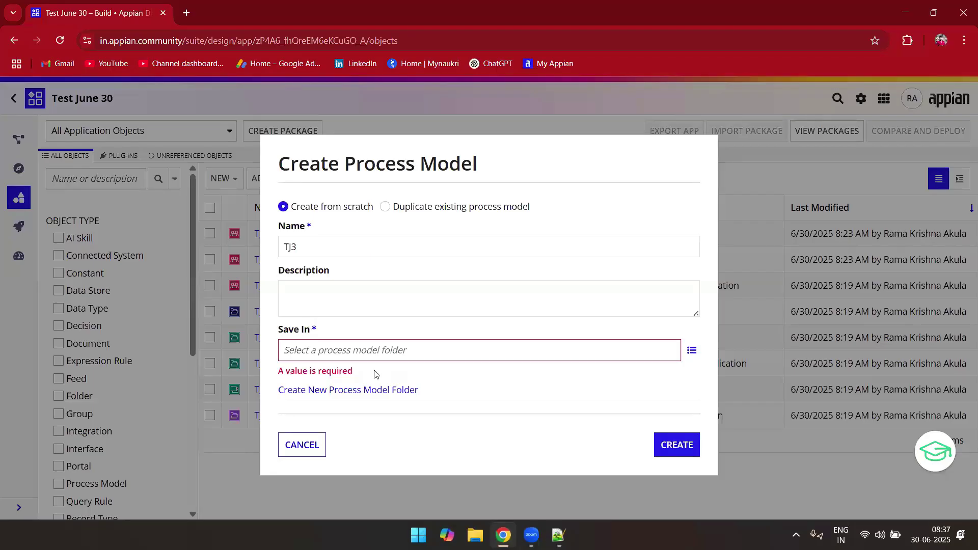
{"action": "left_click", "coordinate": [343, 360]}
{"action": "left_click", "coordinate": [315, 397]}
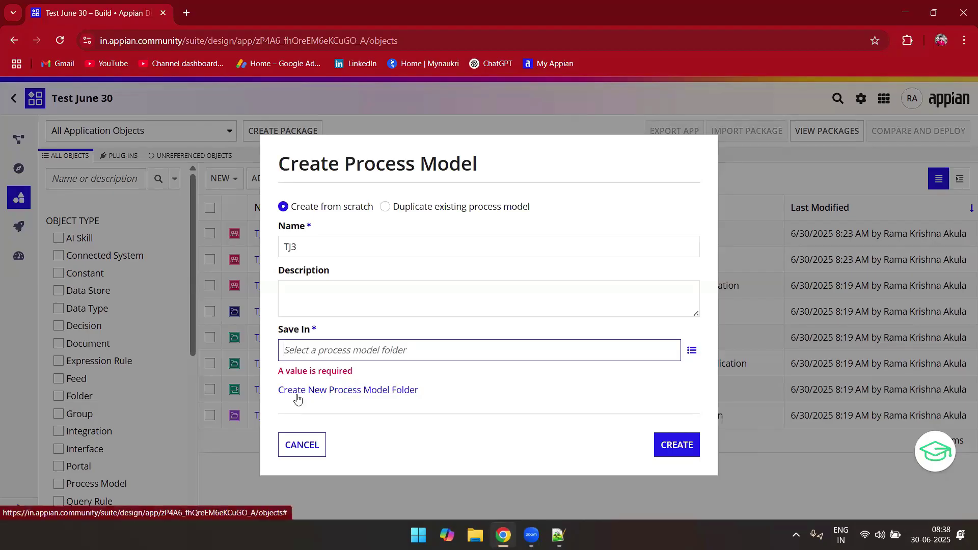
View the fields for creating a new process model folder, and cancel the process model creation
{"action": "left_click", "coordinate": [372, 392]}
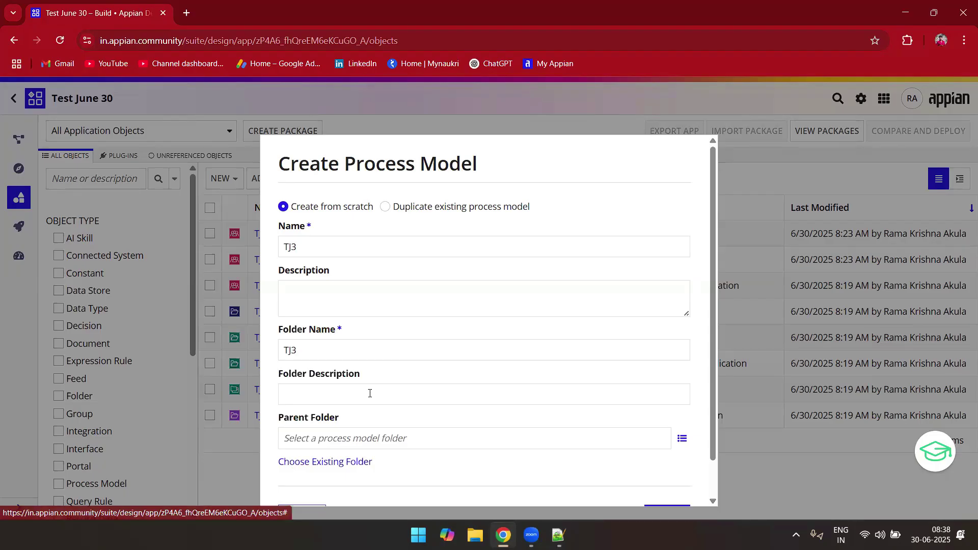
{"action": "scroll", "coordinate": [370, 393], "scroll_direction": "down", "scroll_amount": 1}
{"action": "scroll", "coordinate": [370, 393], "scroll_direction": "up", "scroll_amount": 1}
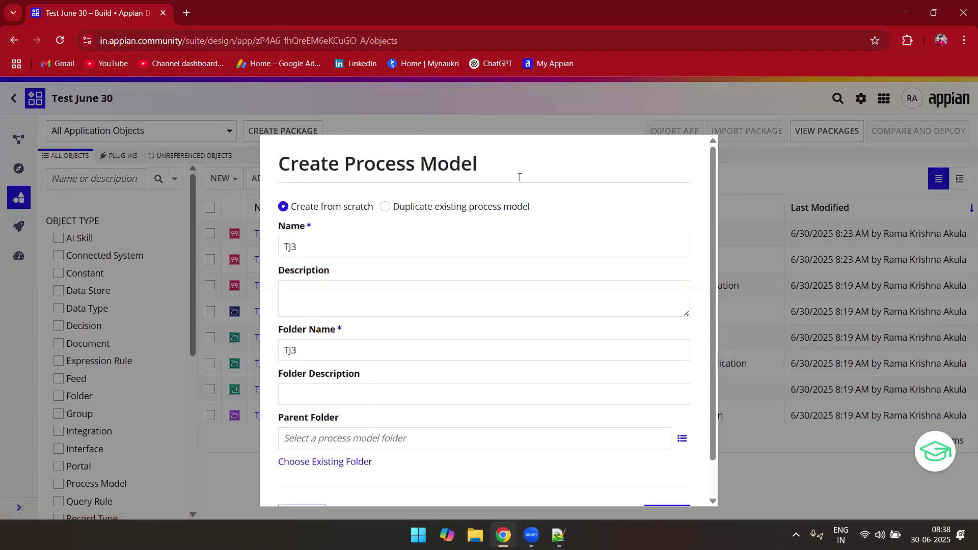
{"action": "scroll", "coordinate": [519, 178], "scroll_direction": "down", "scroll_amount": 1}
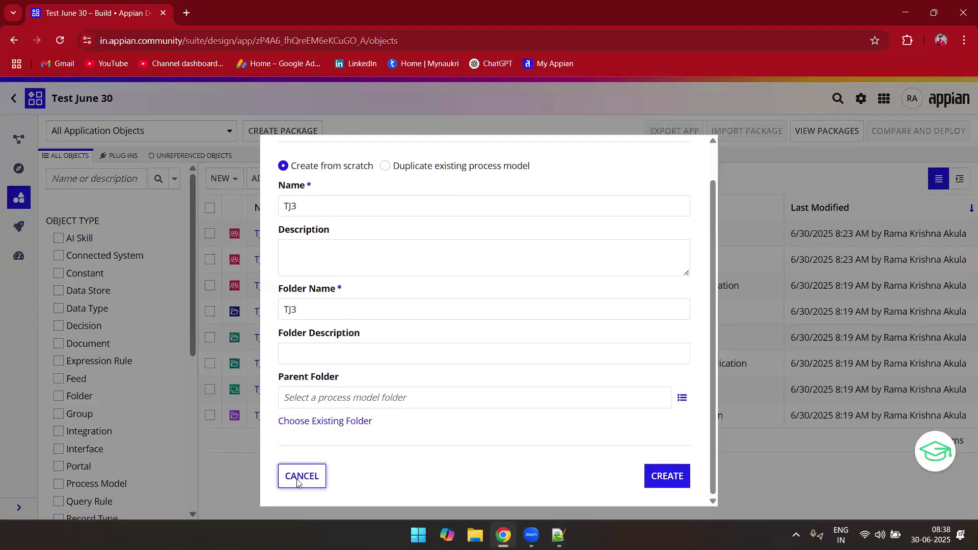
{"action": "left_click", "coordinate": [298, 481]}
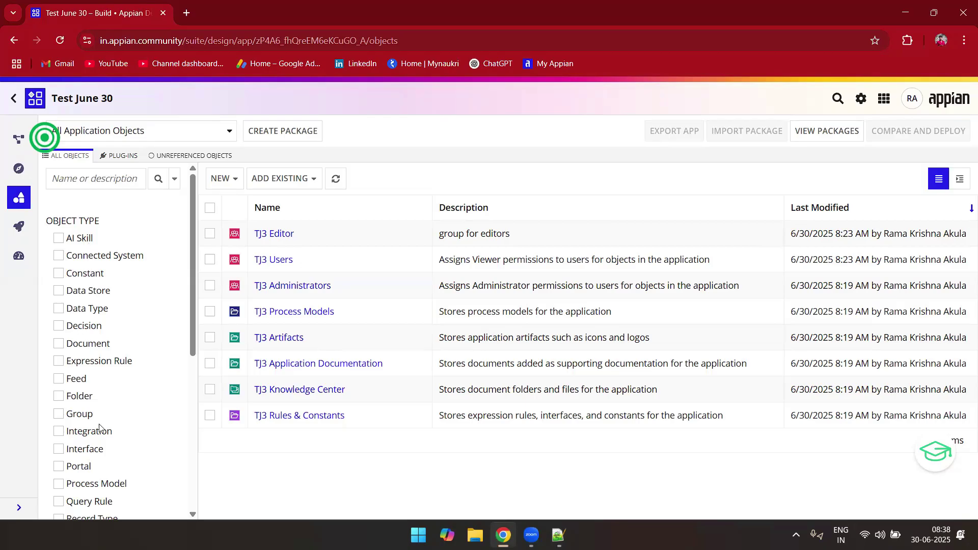
Look through the full list of object type filters for the application's objects
{"action": "scroll", "coordinate": [100, 430], "scroll_direction": "down", "scroll_amount": 3}
{"action": "scroll", "coordinate": [100, 430], "scroll_direction": "up", "scroll_amount": 3}
{"action": "scroll", "coordinate": [112, 366], "scroll_direction": "down", "scroll_amount": 3}
{"action": "scroll", "coordinate": [112, 367], "scroll_direction": "up", "scroll_amount": 4}
{"action": "scroll", "coordinate": [107, 343], "scroll_direction": "down", "scroll_amount": 2}
{"action": "scroll", "coordinate": [107, 343], "scroll_direction": "up", "scroll_amount": 2}
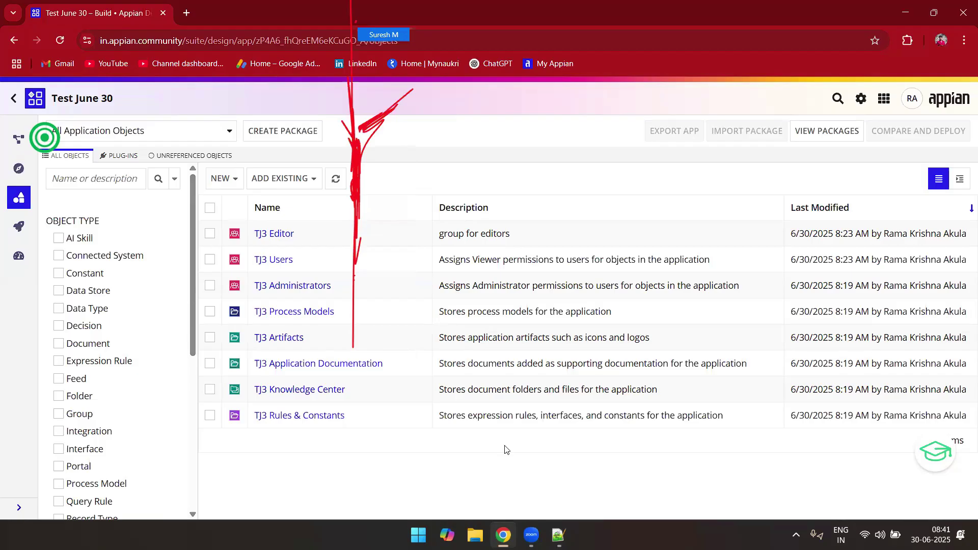
Switch to Notepad++ and add the heading NC a few lines below the planning notes
{"action": "left_click", "coordinate": [558, 535]}
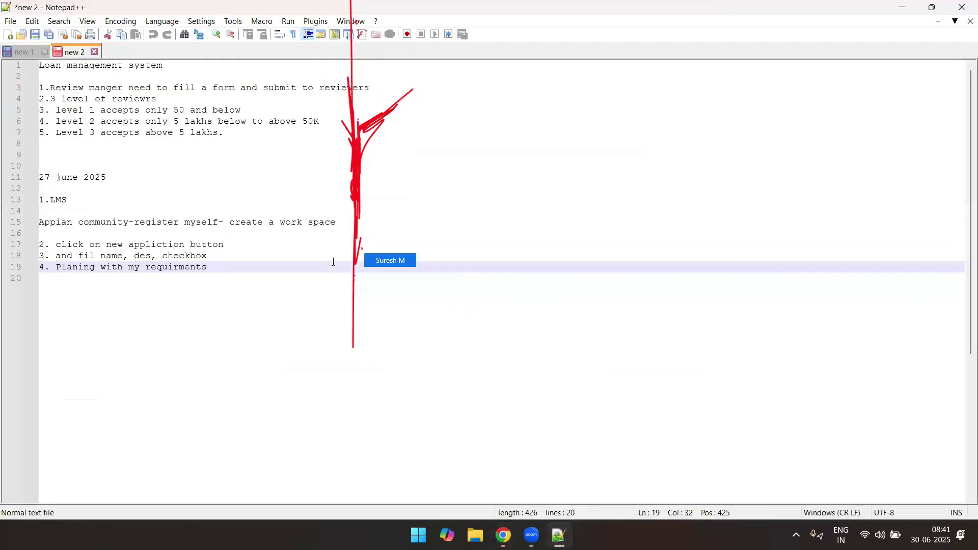
{"action": "key", "text": "Return"}
{"action": "key", "text": "Return"}
{"action": "key", "text": "Return"}
{"action": "key", "text": "Return"}
{"action": "key", "text": "Return"}
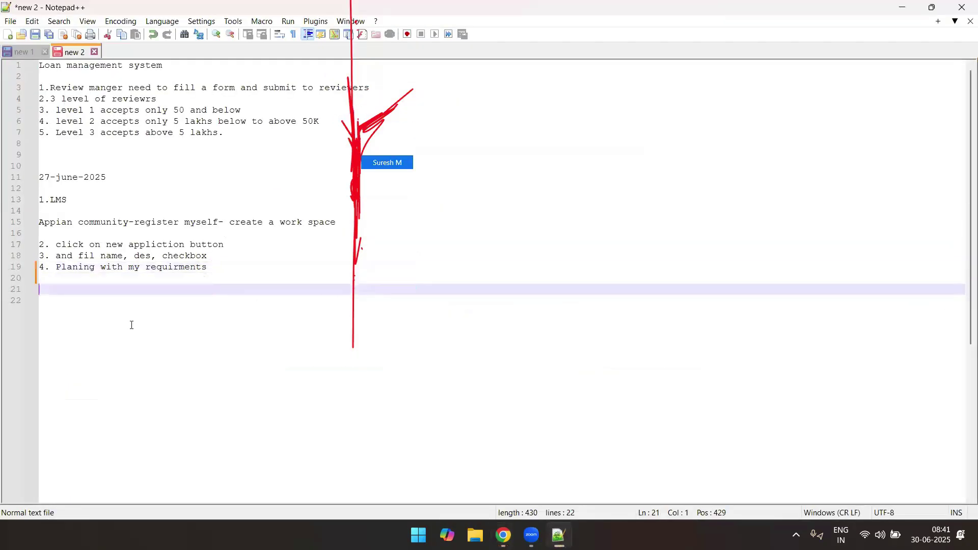
{"action": "type", "text": "Nam"}
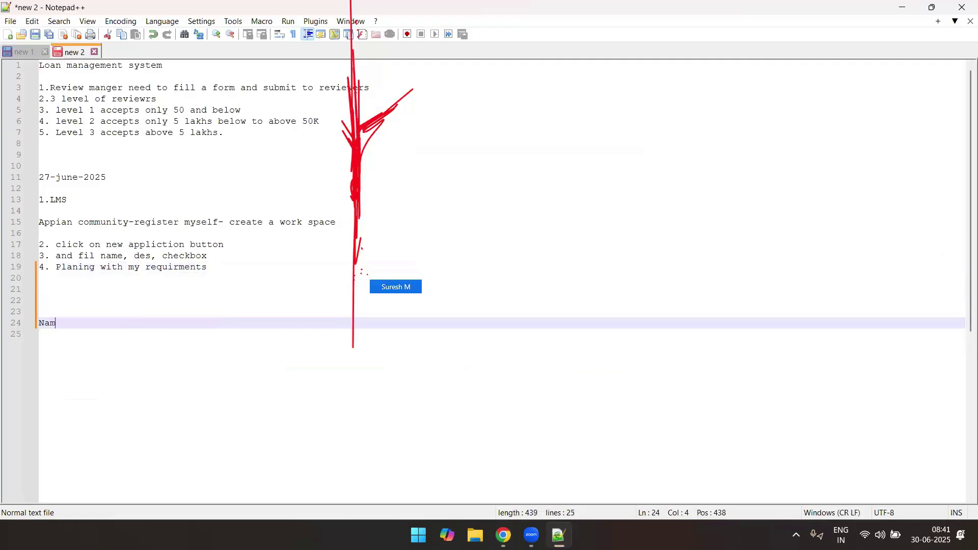
{"action": "key", "text": "BackSpace"}
{"action": "key", "text": "BackSpace"}
{"action": "key", "text": "BackSpace"}
{"action": "key", "text": "BackSpace"}
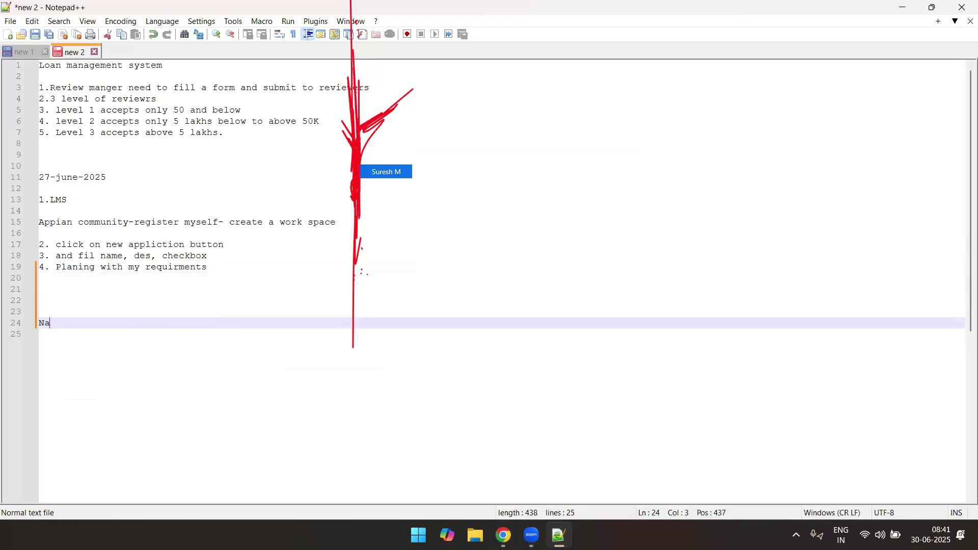
{"action": "type", "text": "NC"}
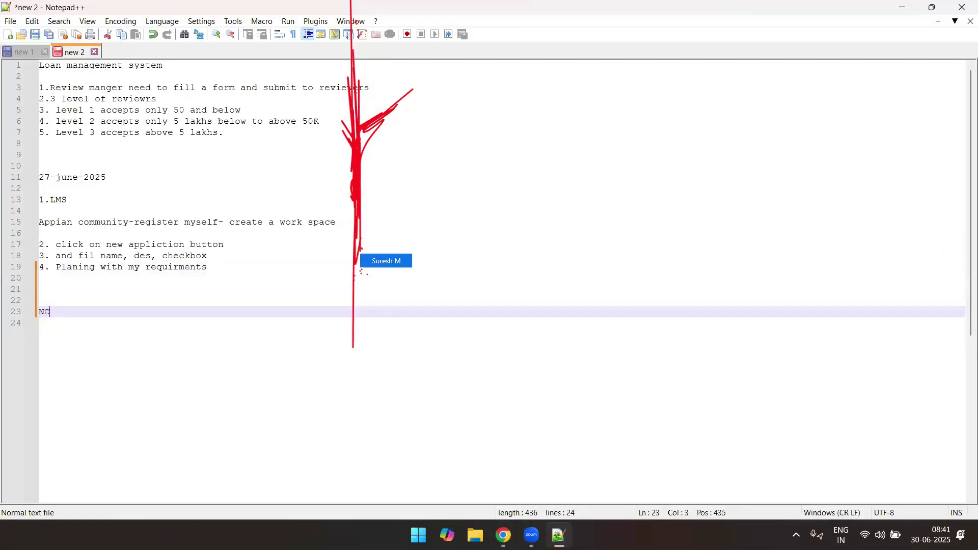
{"action": "key", "text": "Return"}
{"action": "key", "text": "Return"}
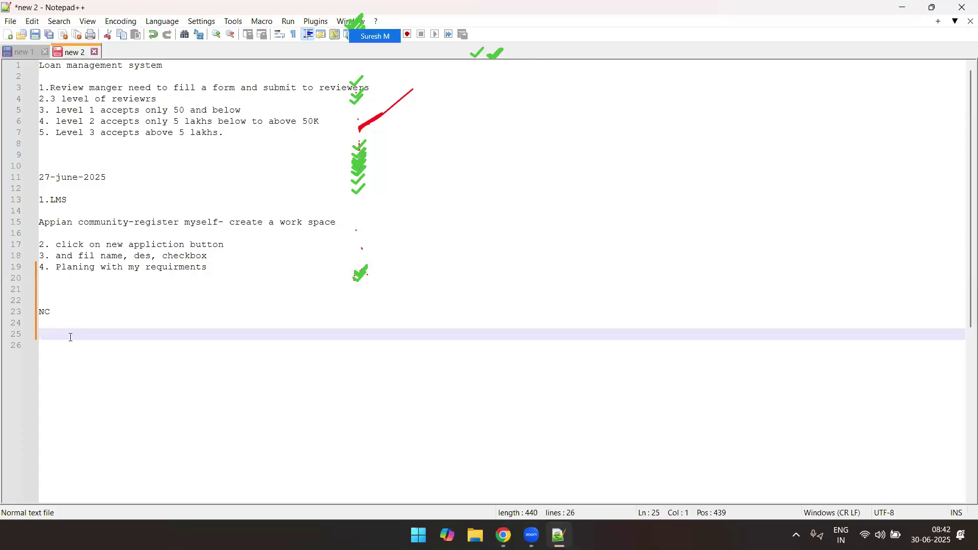
Add the naming rule "constant----upper case LOAN_REVIEW_CONSTANT" two lines below the NC heading
{"action": "type", "text": "consta"}
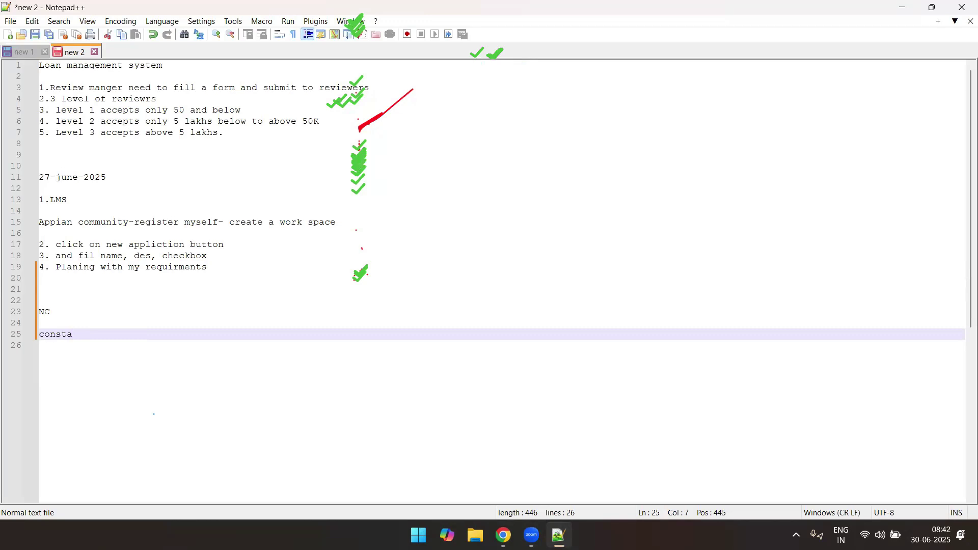
{"action": "key", "text": "BackSpace"}
{"action": "type", "text": "ant----"}
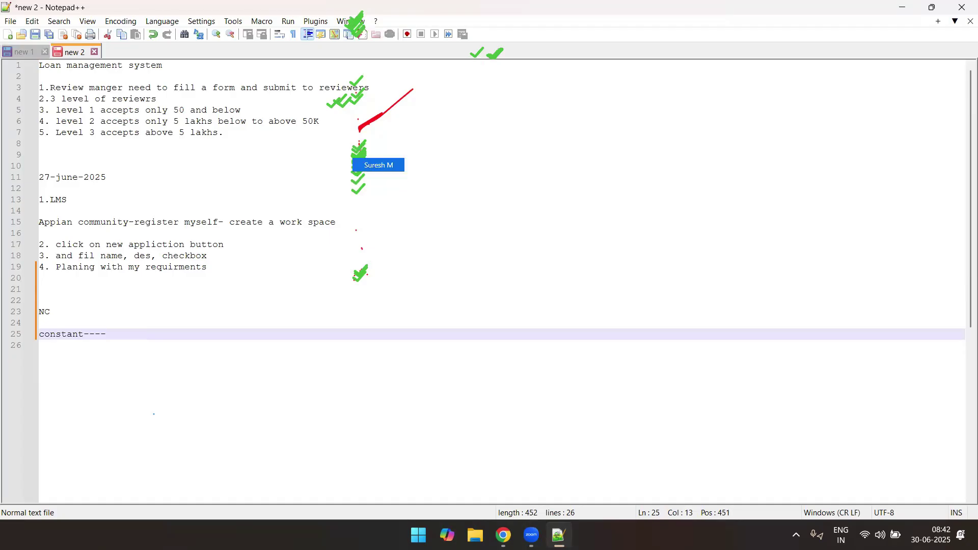
{"action": "type", "text": "upper case"}
{"action": "key", "text": "Return"}
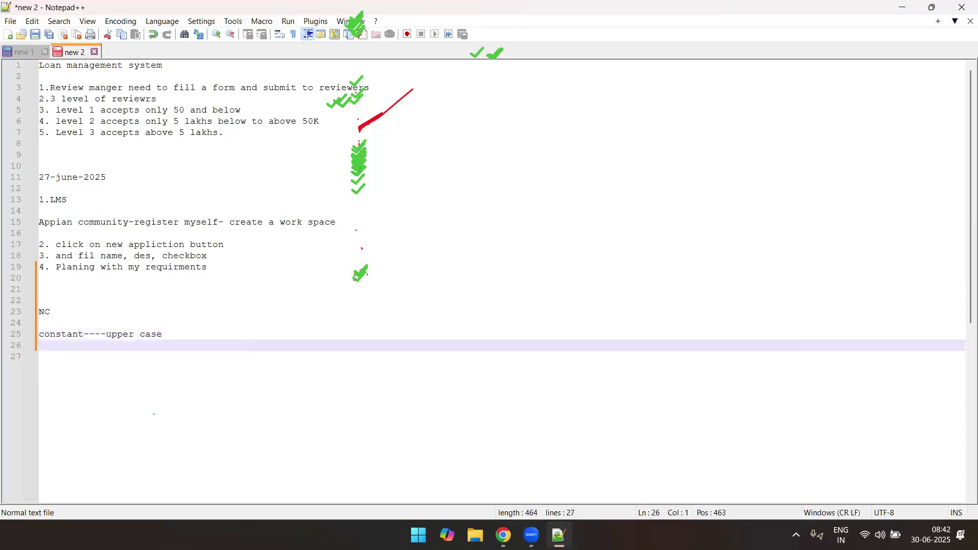
{"action": "left_click", "coordinate": [235, 332]}
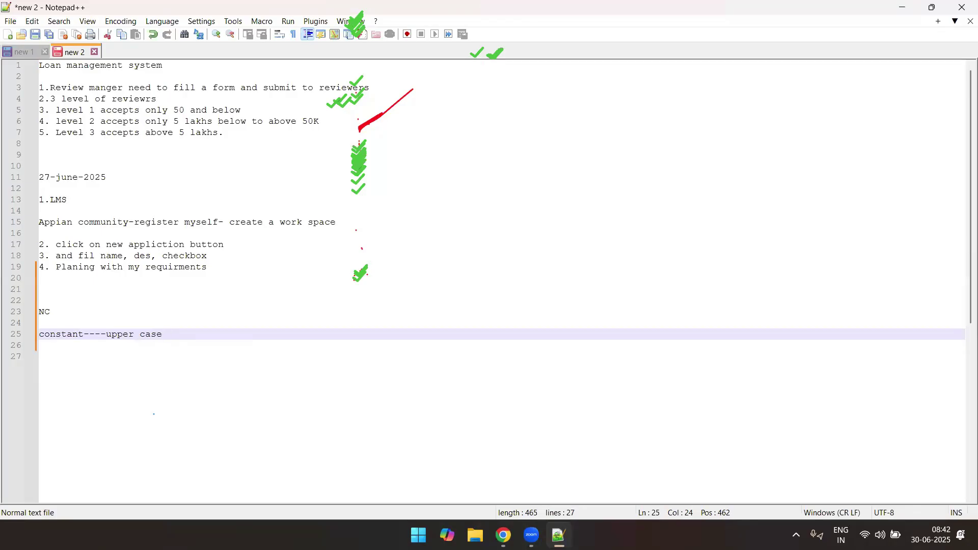
{"action": "type", "text": "LOAN_ REVIEW_CONSTANT"}
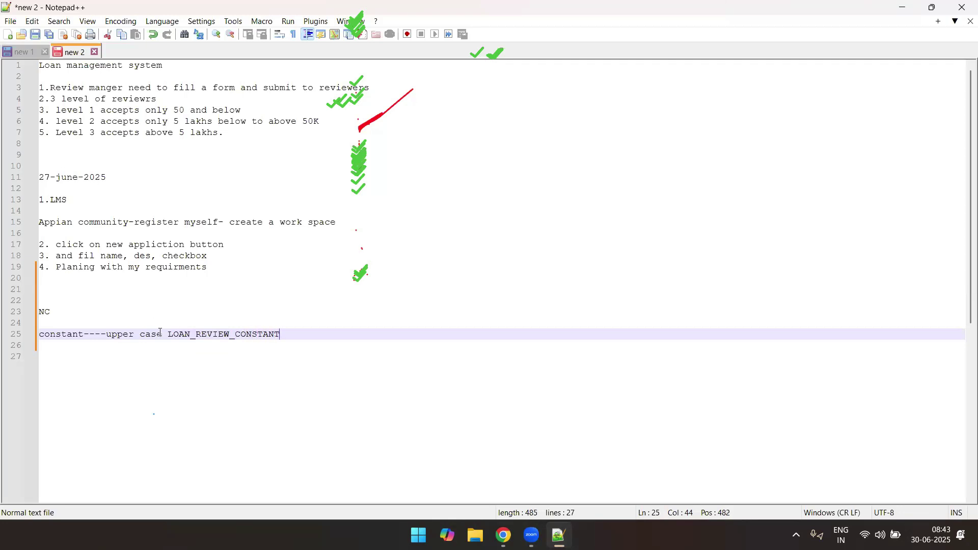
Highlight the LOAN_REVIEW_CONSTANT example in the notes, and return to the Test June 30 objects list in Appian
{"action": "left_click_drag", "start_coordinate": [167, 335], "coordinate": [294, 336]}
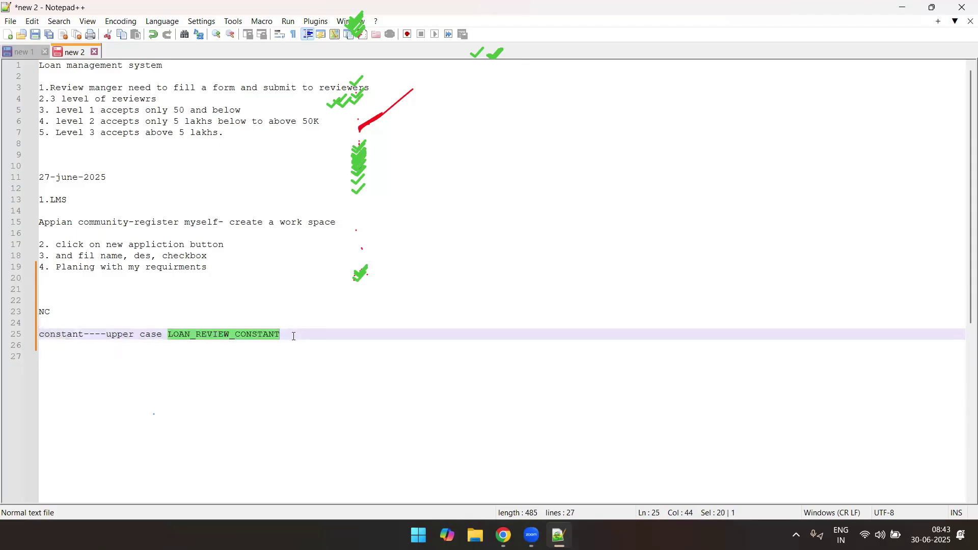
{"action": "left_click", "coordinate": [294, 336]}
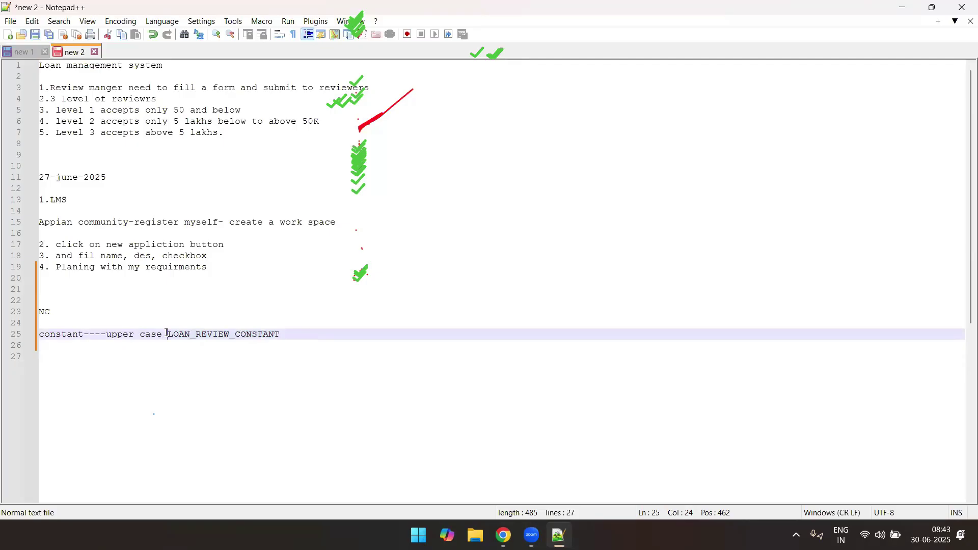
{"action": "left_click_drag", "start_coordinate": [166, 333], "coordinate": [285, 332]}
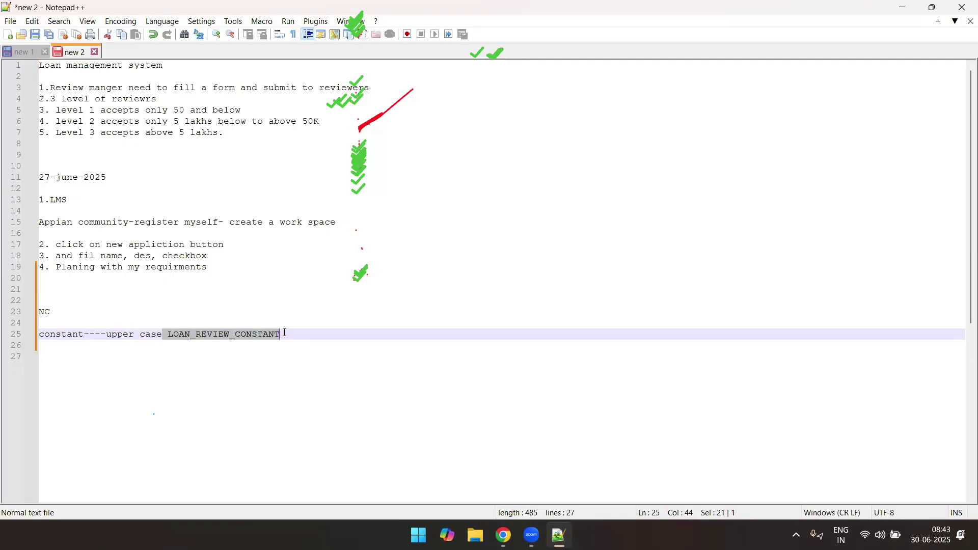
{"action": "left_click", "coordinate": [912, 7]}
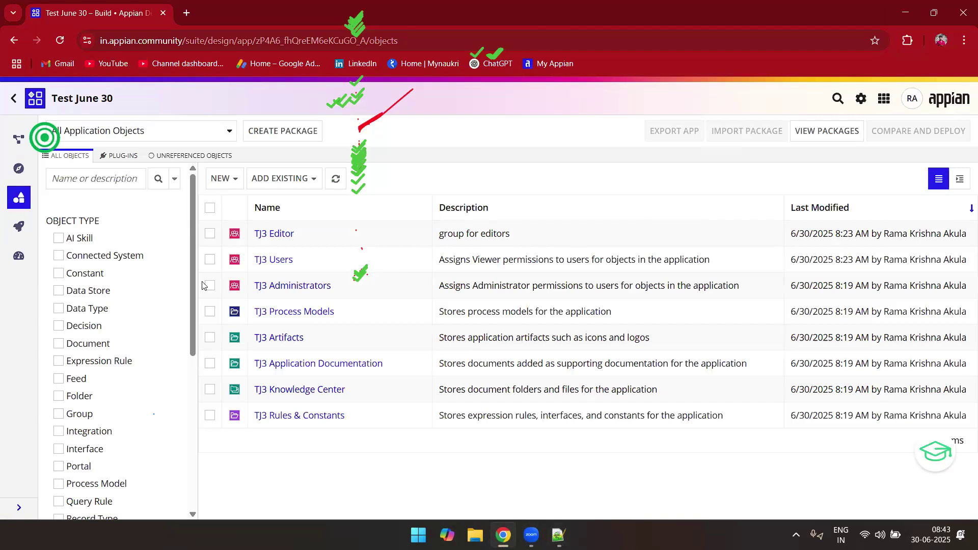
Switch to Notepad++ and add the date heading "30 june 2025" three lines below the constant naming rule
{"action": "scroll", "coordinate": [119, 388], "scroll_direction": "down", "scroll_amount": 2}
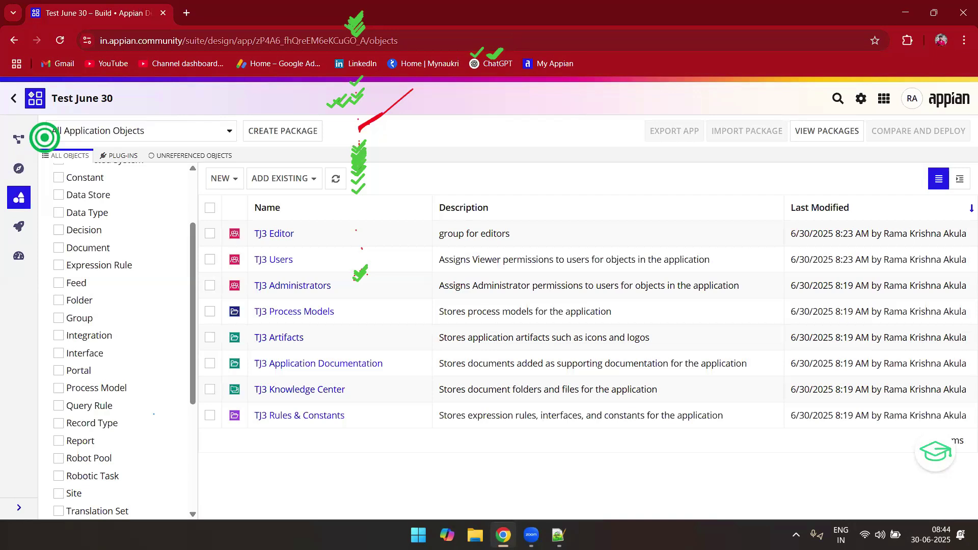
{"action": "left_click", "coordinate": [559, 535]}
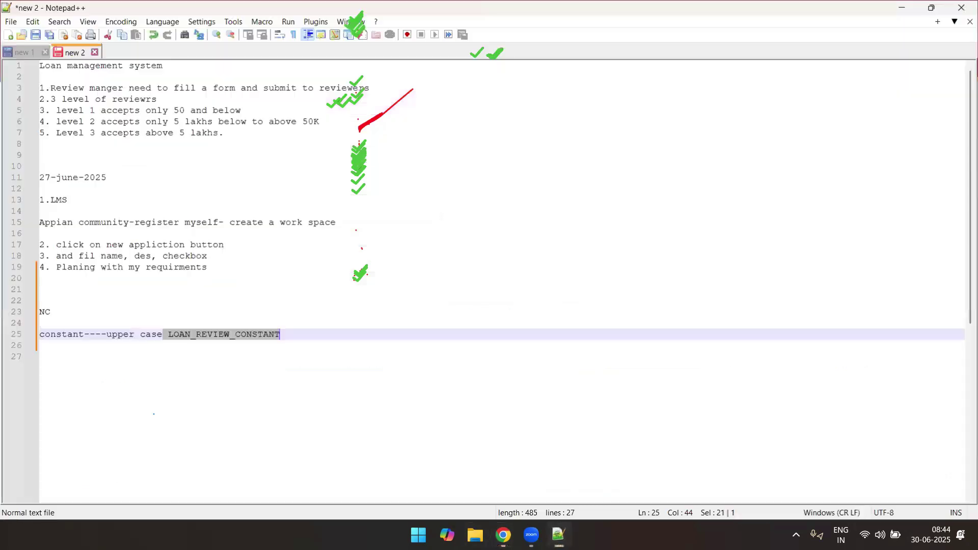
{"action": "left_click", "coordinate": [317, 339]}
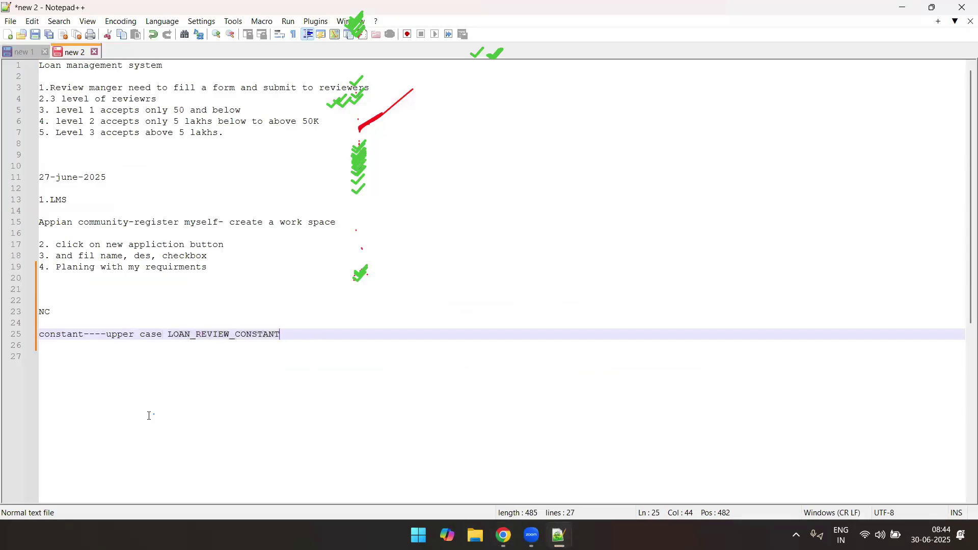
{"action": "key", "text": "Return"}
{"action": "key", "text": "Return"}
{"action": "key", "text": "Return"}
{"action": "type", "text": "30 june "}
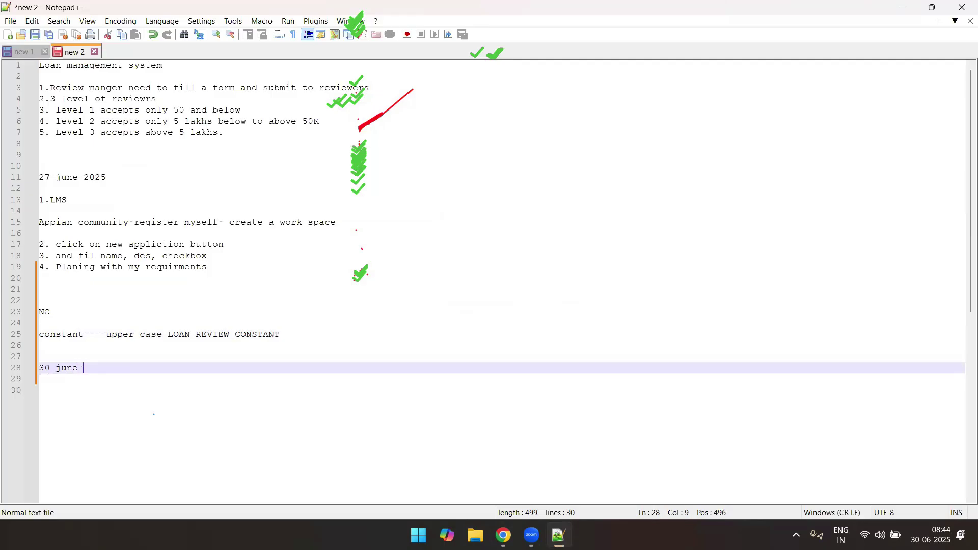
{"action": "type", "text": "2025"}
{"action": "key", "text": "Return"}
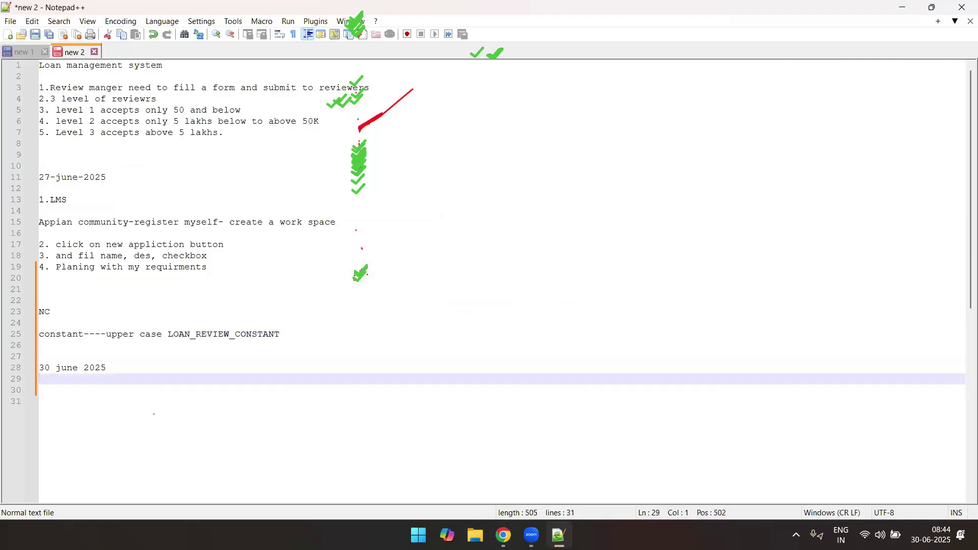
Add the note "1.Recoed Object creation." two lines below the 30 june 2025 heading
{"action": "key", "text": "Return"}
{"action": "type", "text": "1."}
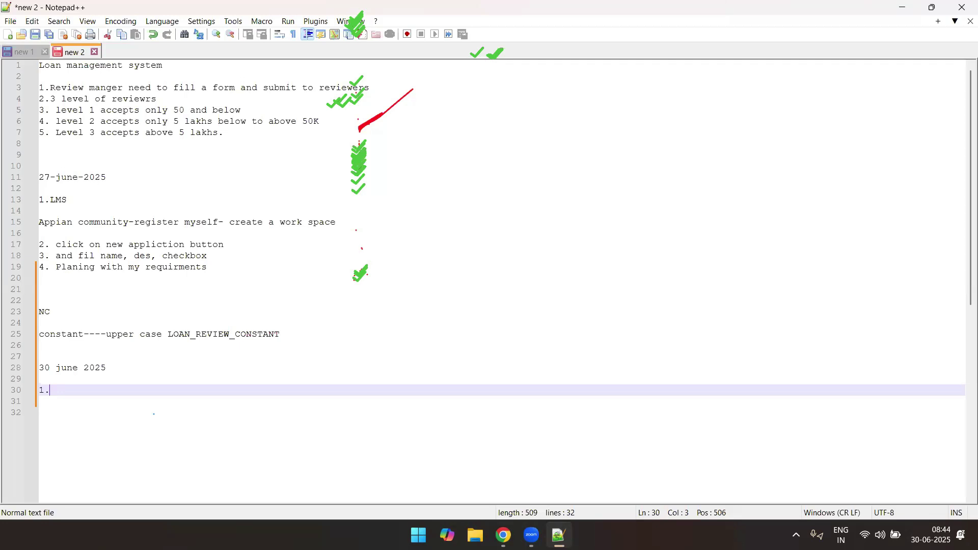
{"action": "type", "text": "Re"}
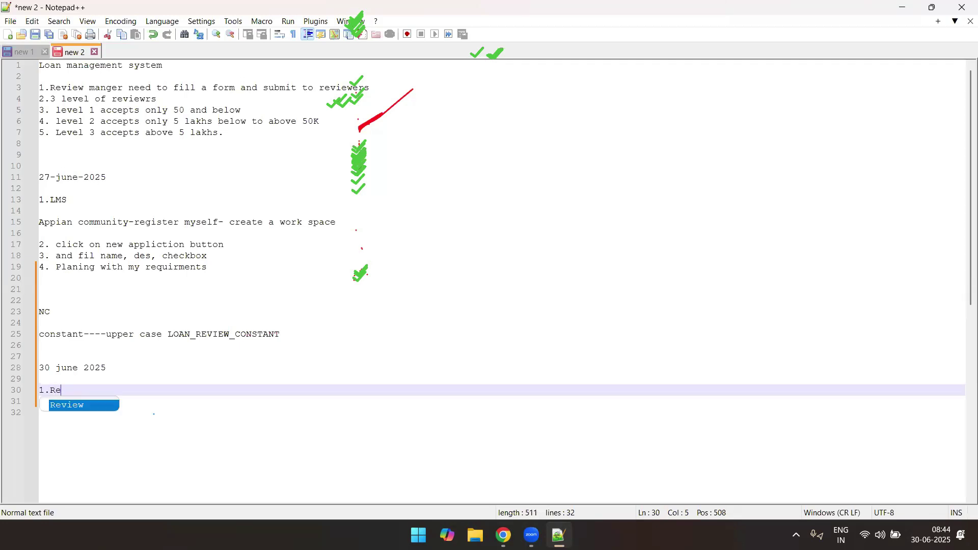
{"action": "type", "text": "coed O"}
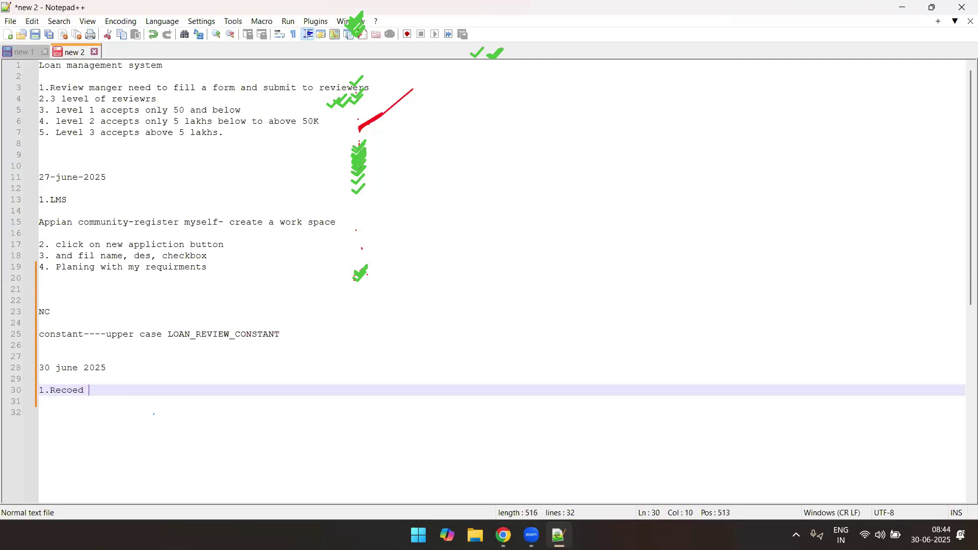
{"action": "type", "text": "bject creation."}
Return to the Test June 30 application in Appian and start a new record type named TJ3 Registration Record
{"action": "left_click", "coordinate": [503, 535]}
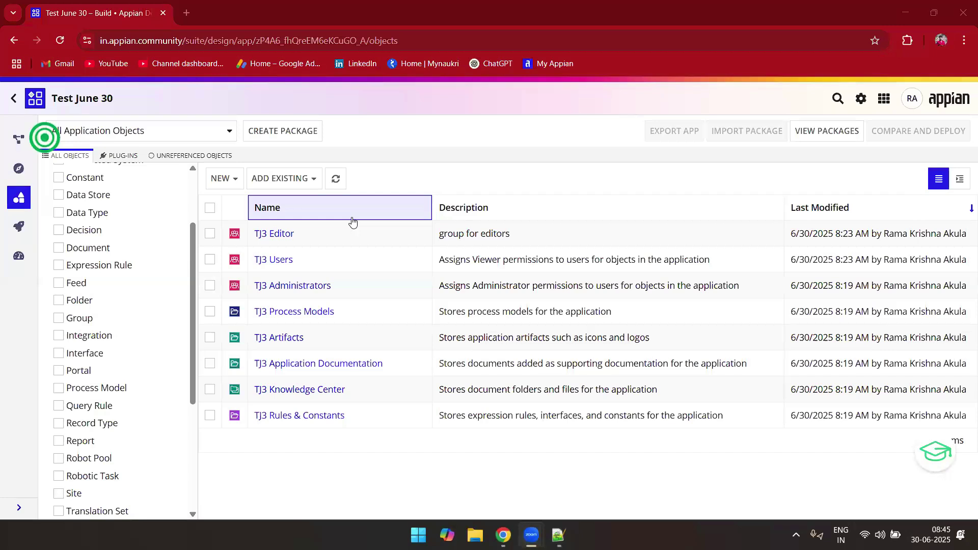
{"action": "left_click", "coordinate": [230, 183]}
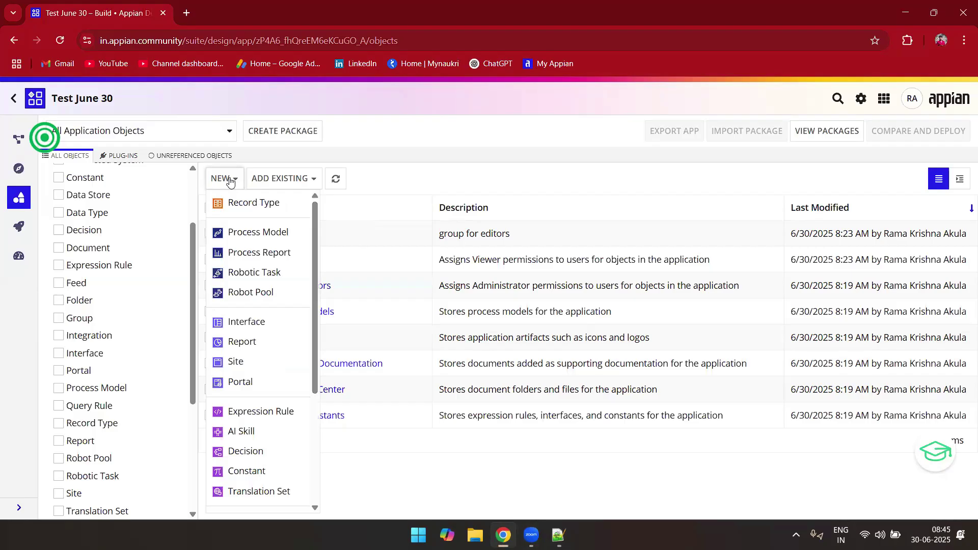
{"action": "left_click", "coordinate": [248, 204]}
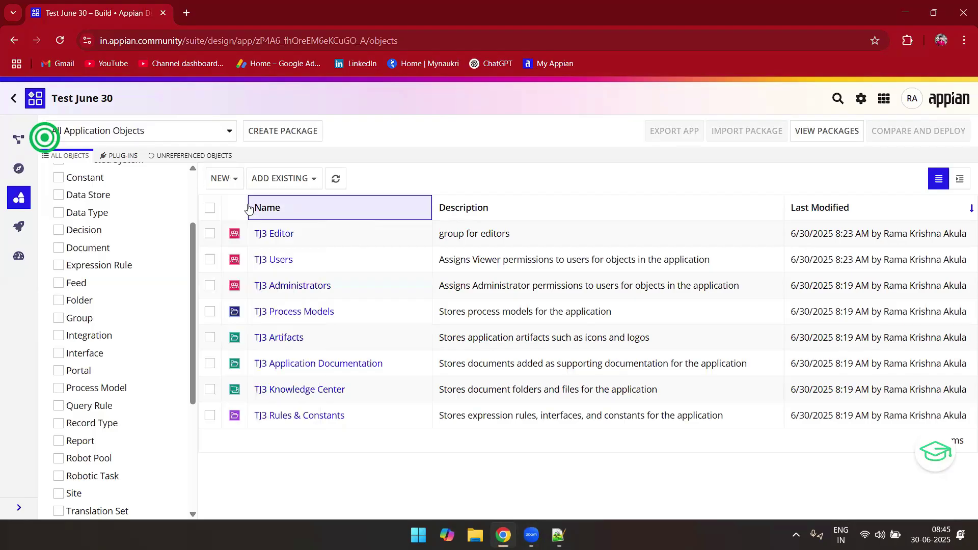
{"action": "type", "text": "TJ3 RE"}
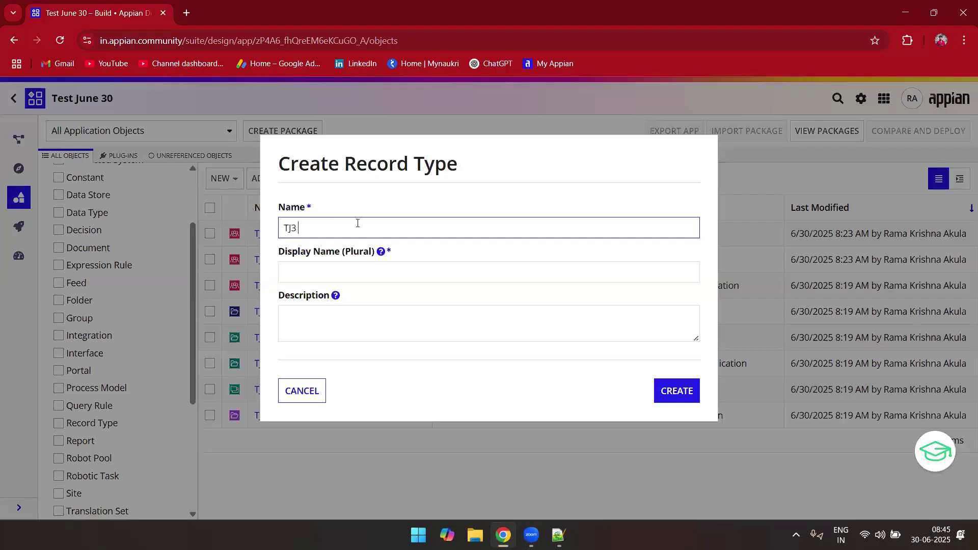
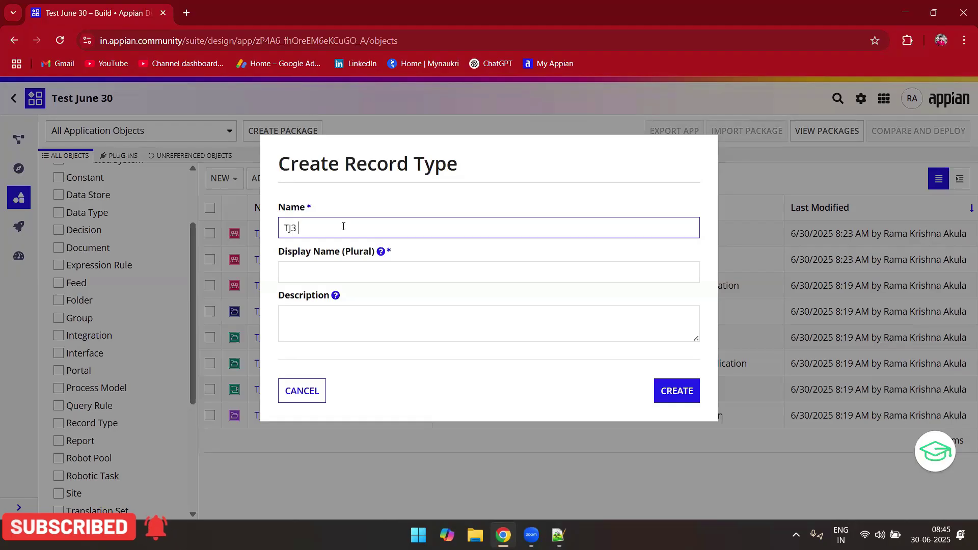
{"action": "type", "text": "Reg"}
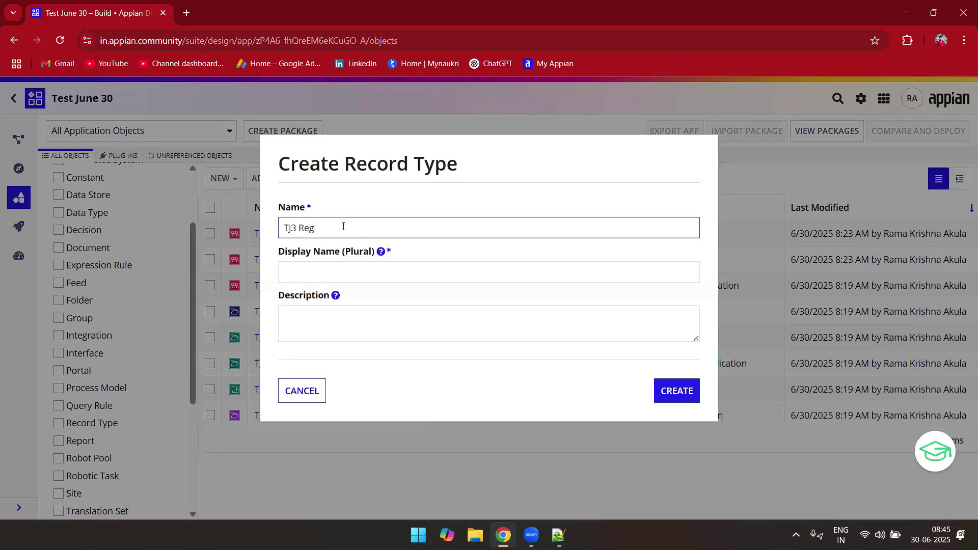
{"action": "type", "text": "istration Record"}
Enter the record type description "IN this record Im going to store Registered people data."
{"action": "left_click", "coordinate": [405, 309]}
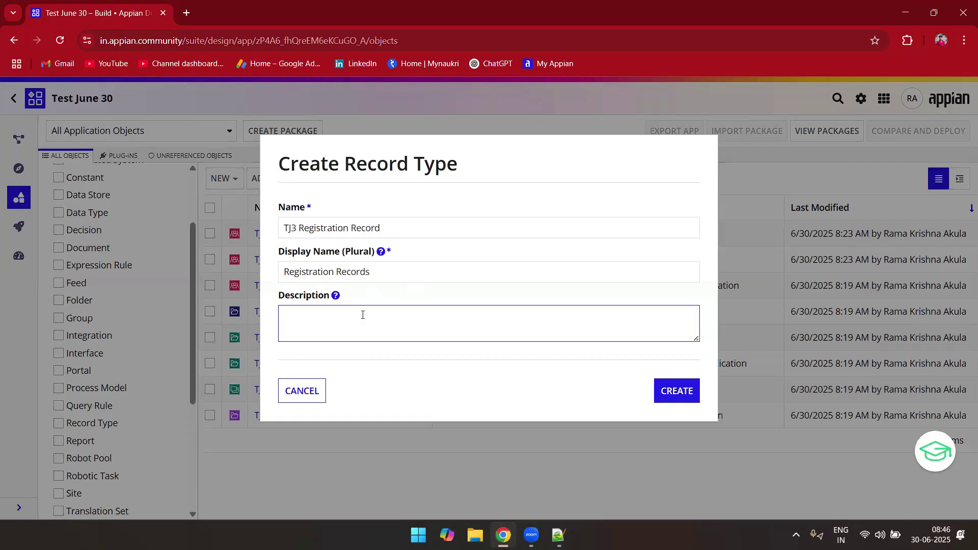
{"action": "type", "text": "IN this record Im going tom"}
{"action": "key", "text": "BackSpace"}
{"action": "type", "text": "store Regist"}
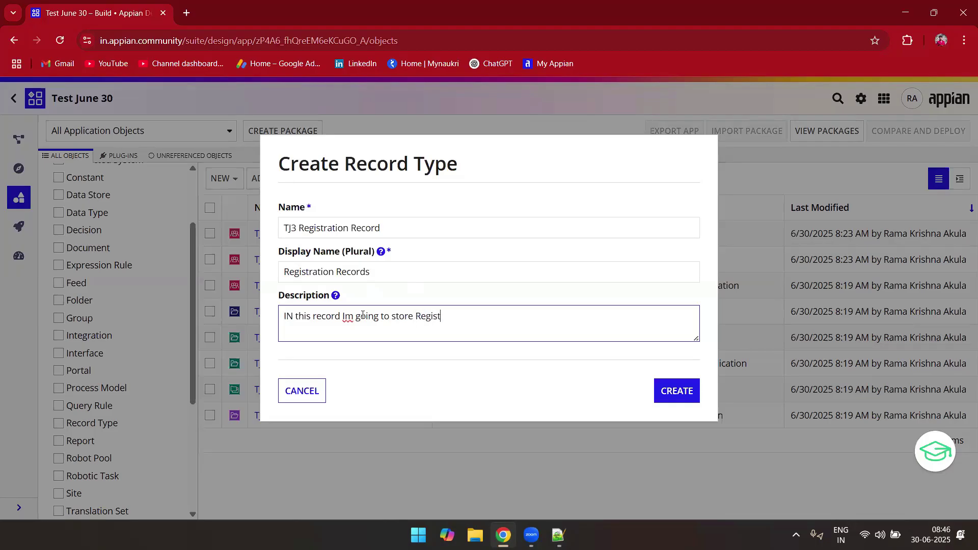
{"action": "type", "text": "red"}
{"action": "right_click", "coordinate": [434, 317]}
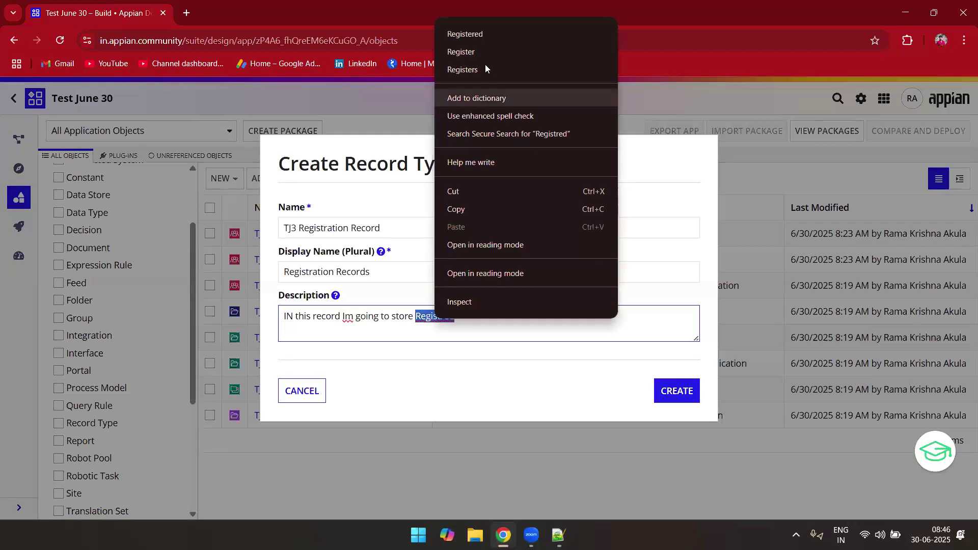
{"action": "left_click", "coordinate": [473, 37]}
{"action": "type", "text": "people"}
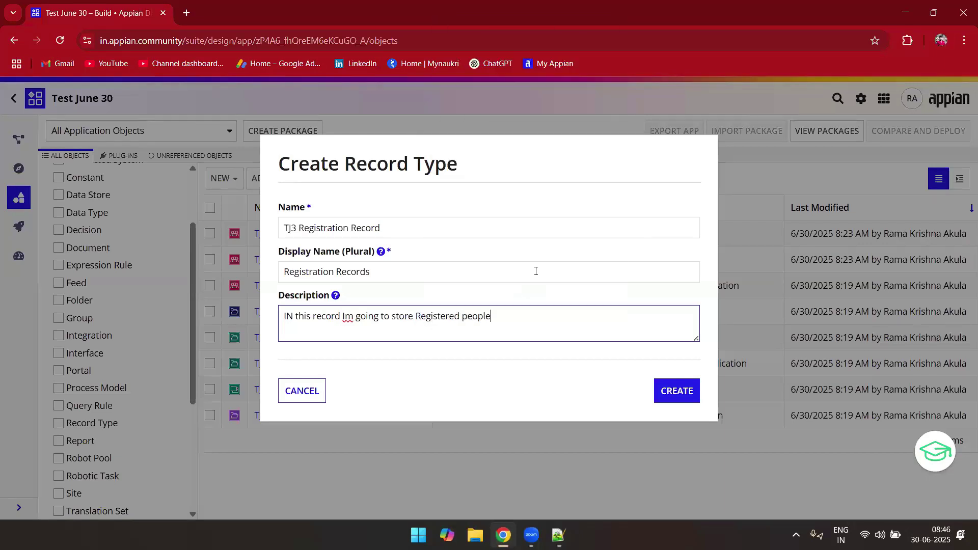
{"action": "type", "text": " data."}
Correct "Im" to "I'm" in the description and create the record type
{"action": "right_click", "coordinate": [347, 318]}
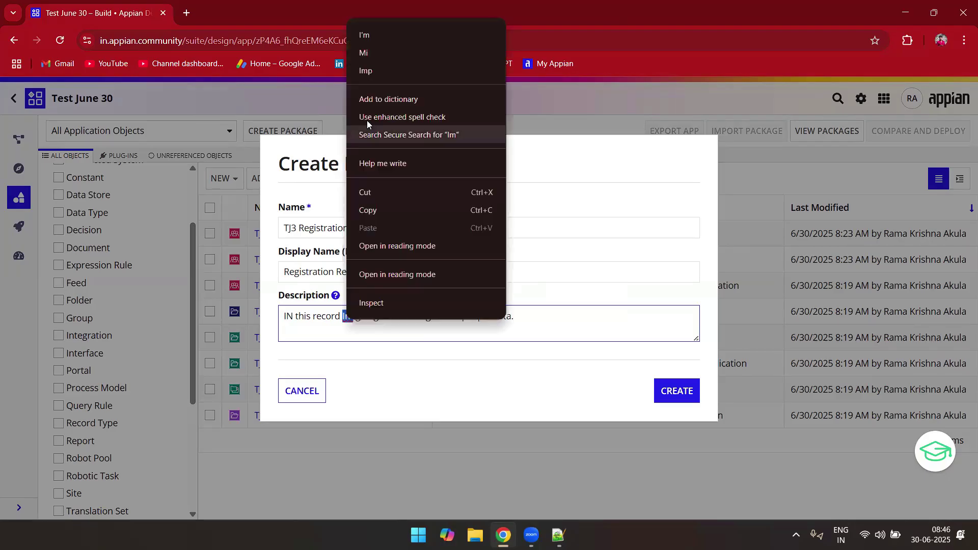
{"action": "left_click", "coordinate": [366, 36]}
{"action": "left_click", "coordinate": [679, 392]}
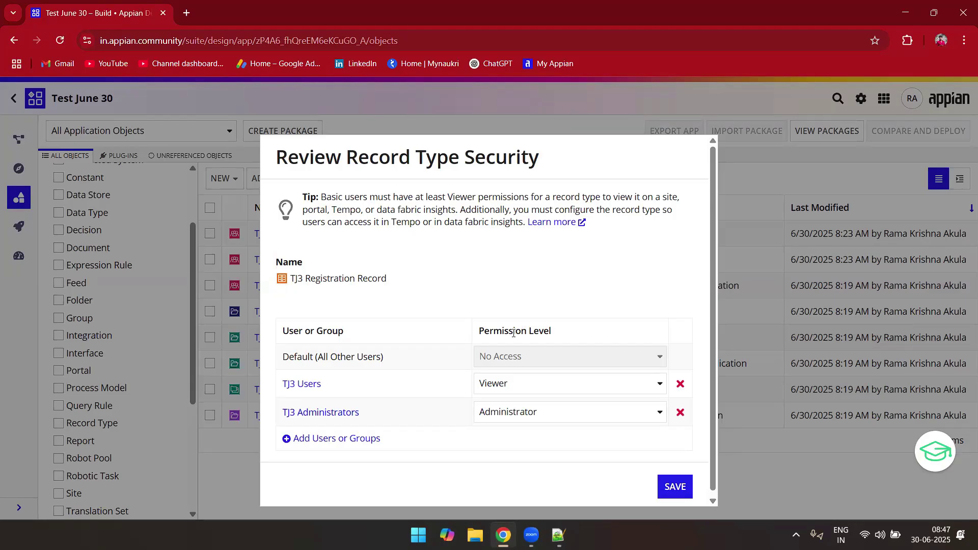
Add the TJ3 Editor group to the security settings of TJ3 Registration Record
{"action": "scroll", "coordinate": [565, 322], "scroll_direction": "down", "scroll_amount": 1}
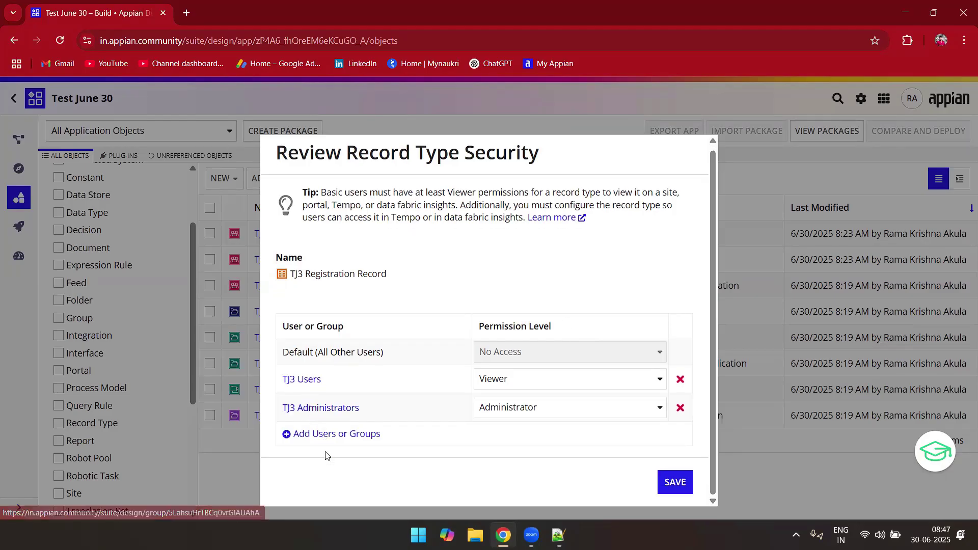
{"action": "left_click", "coordinate": [324, 435]}
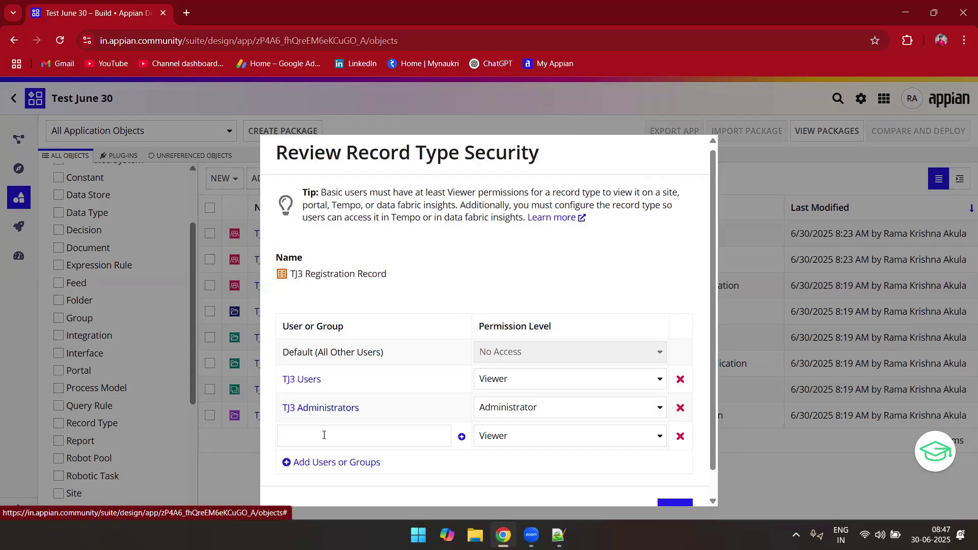
{"action": "left_click", "coordinate": [350, 432]}
{"action": "type", "text": "e"}
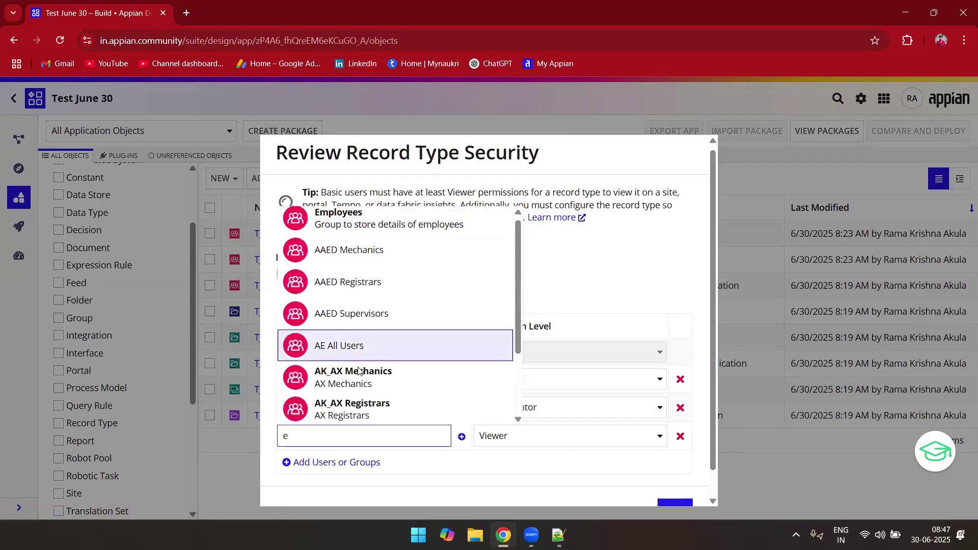
{"action": "scroll", "coordinate": [359, 372], "scroll_direction": "down", "scroll_amount": 2}
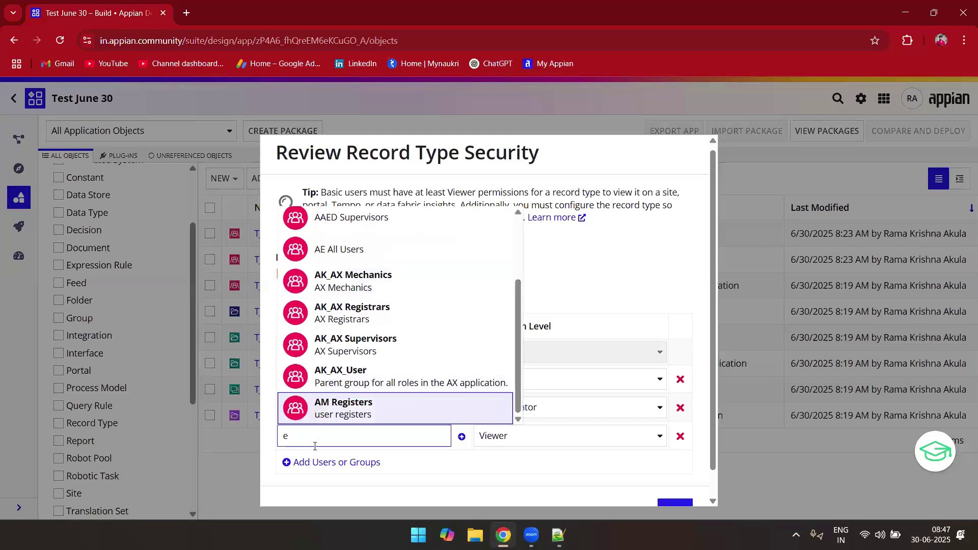
{"action": "key", "text": "BackSpace"}
{"action": "type", "text": "T"}
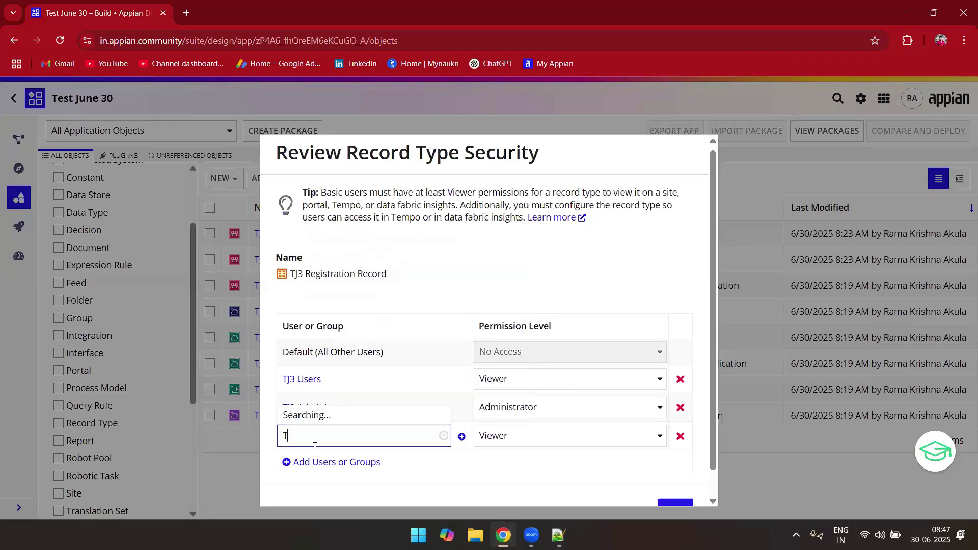
{"action": "type", "text": "J"}
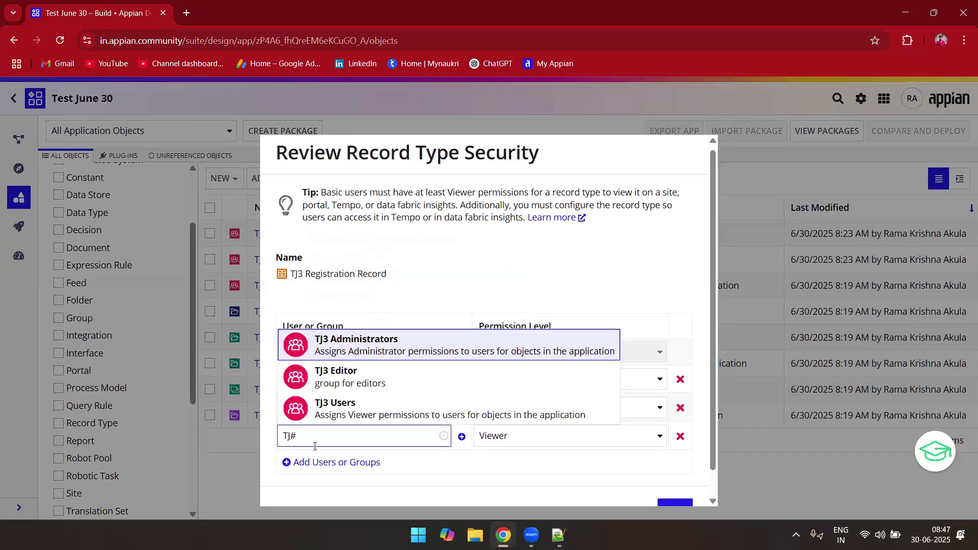
{"action": "type", "text": "3"}
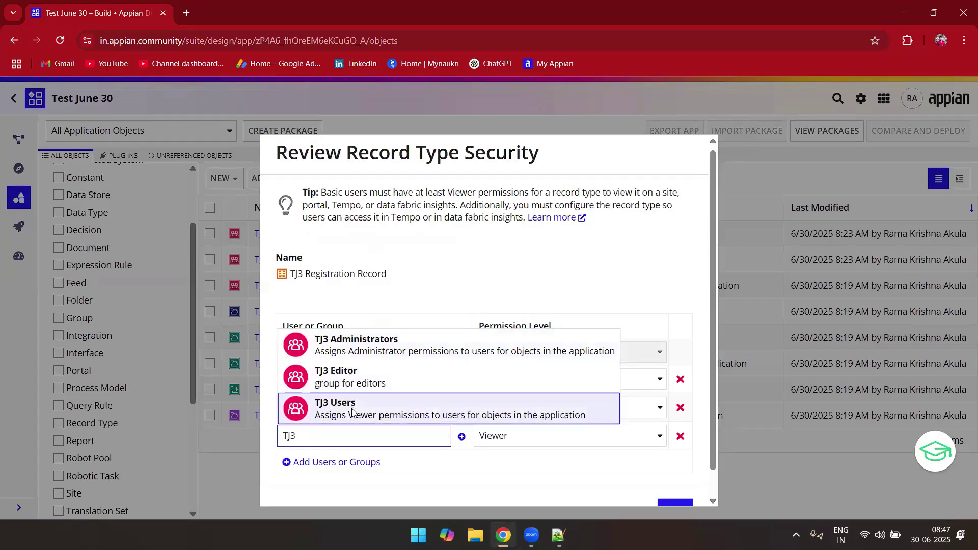
{"action": "left_click", "coordinate": [331, 377]}
Give the TJ3 Editor group the Editor permission level and save the record type security
{"action": "left_click", "coordinate": [564, 438]}
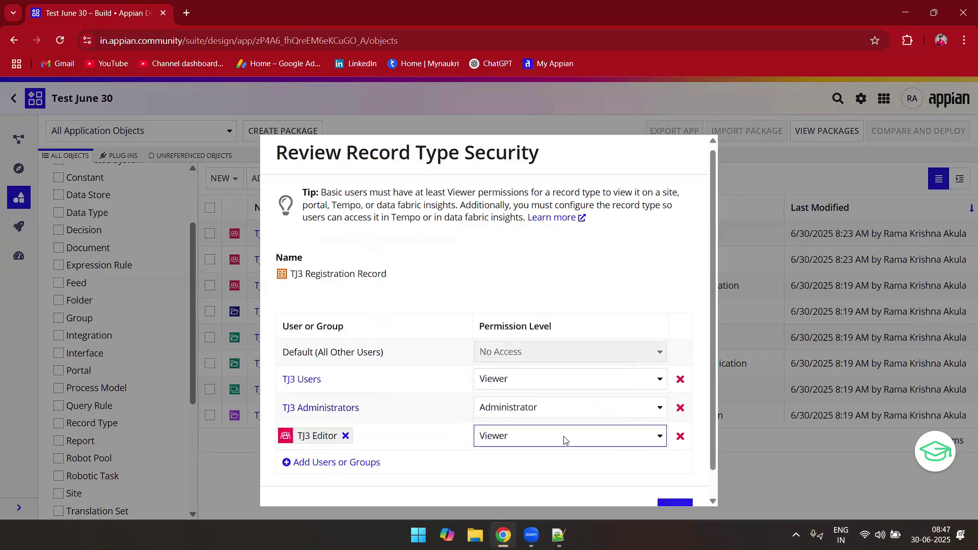
{"action": "left_click", "coordinate": [508, 379]}
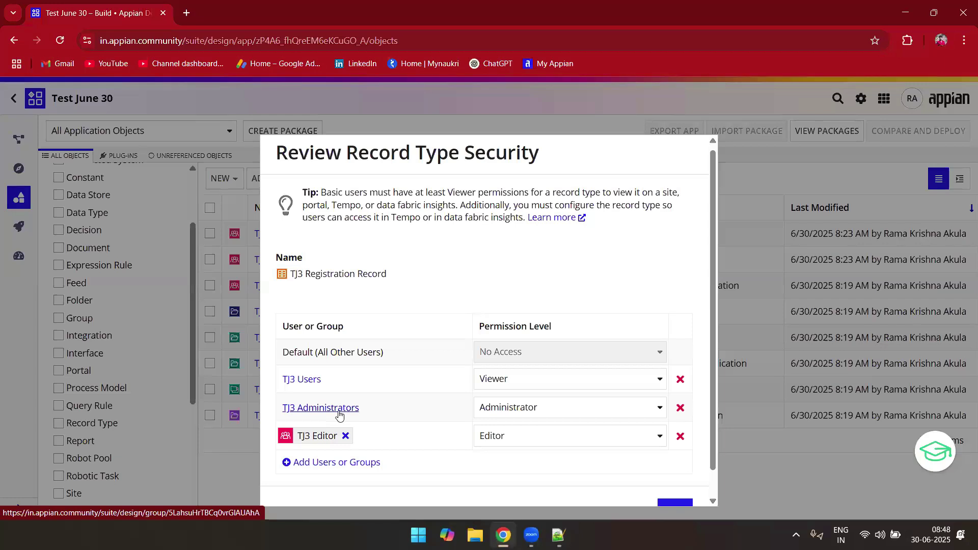
{"action": "scroll", "coordinate": [510, 432], "scroll_direction": "down", "scroll_amount": 1}
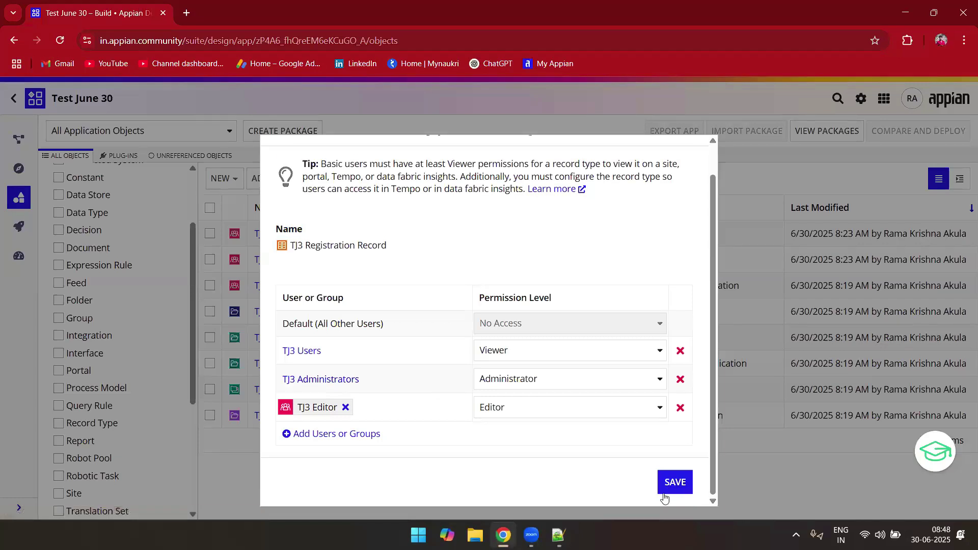
{"action": "left_click", "coordinate": [676, 488]}
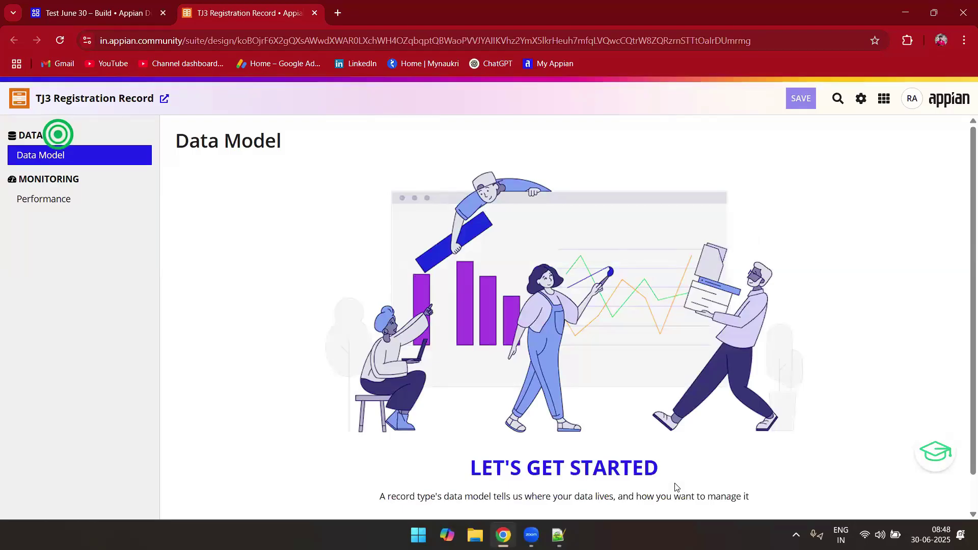
Start configuring the record type's data source and select Database among the existing data source types
{"action": "scroll", "coordinate": [793, 418], "scroll_direction": "down", "scroll_amount": 1}
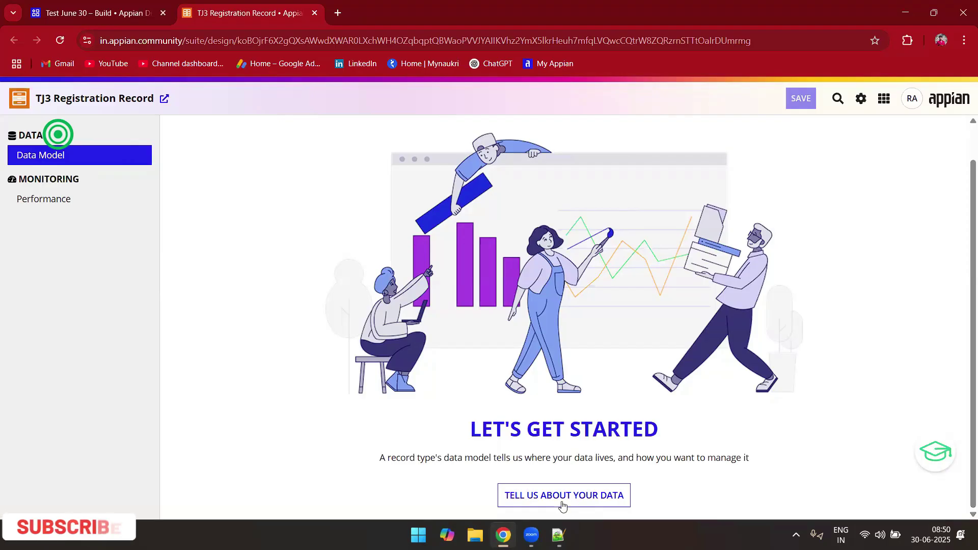
{"action": "left_click", "coordinate": [579, 502]}
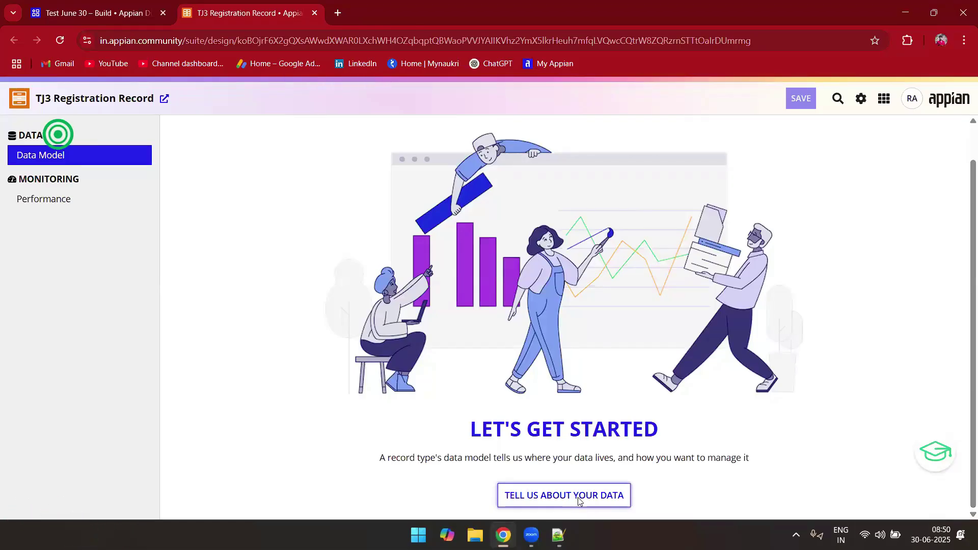
{"action": "left_click", "coordinate": [579, 496]}
{"action": "scroll", "coordinate": [625, 322], "scroll_direction": "down", "scroll_amount": 1}
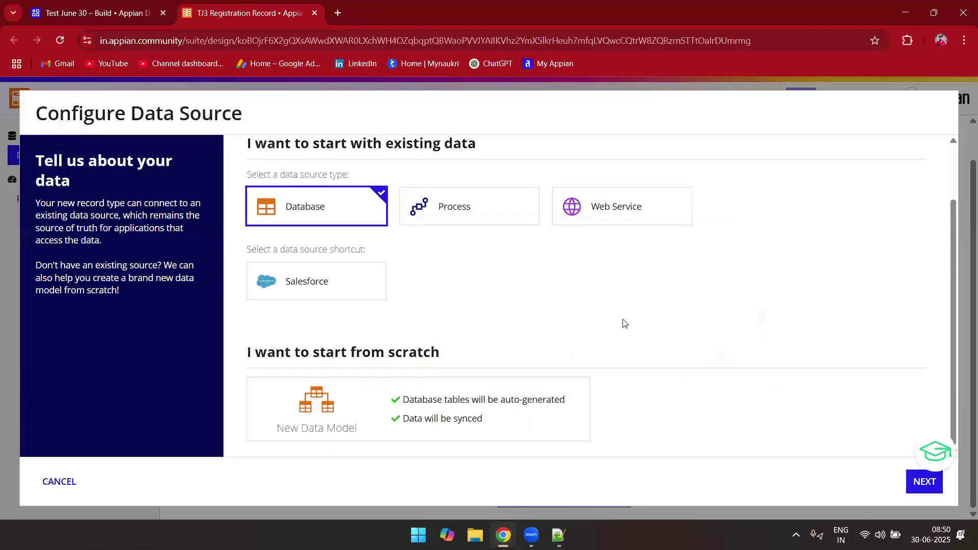
{"action": "scroll", "coordinate": [350, 209], "scroll_direction": "down", "scroll_amount": 1}
{"action": "scroll", "coordinate": [402, 280], "scroll_direction": "up", "scroll_amount": 1}
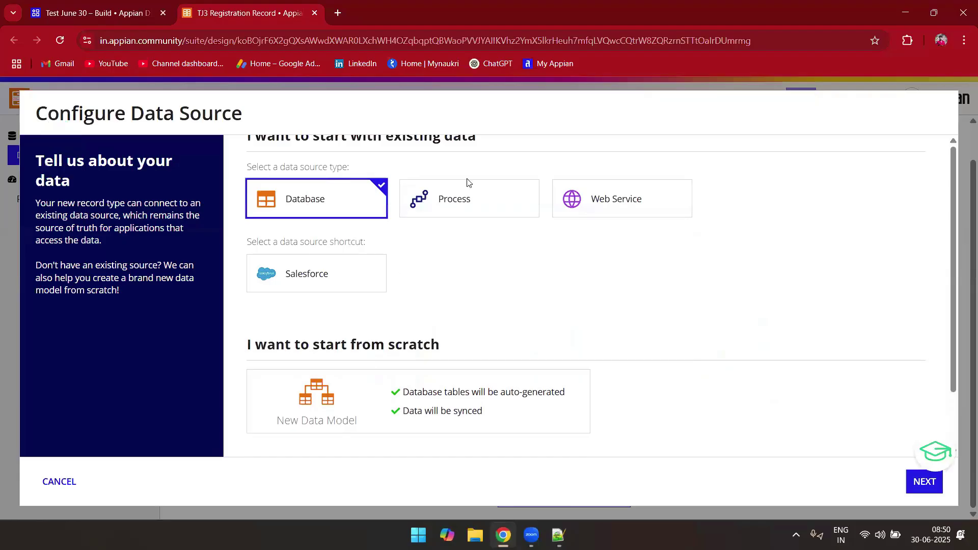
{"action": "scroll", "coordinate": [467, 183], "scroll_direction": "up", "scroll_amount": 1}
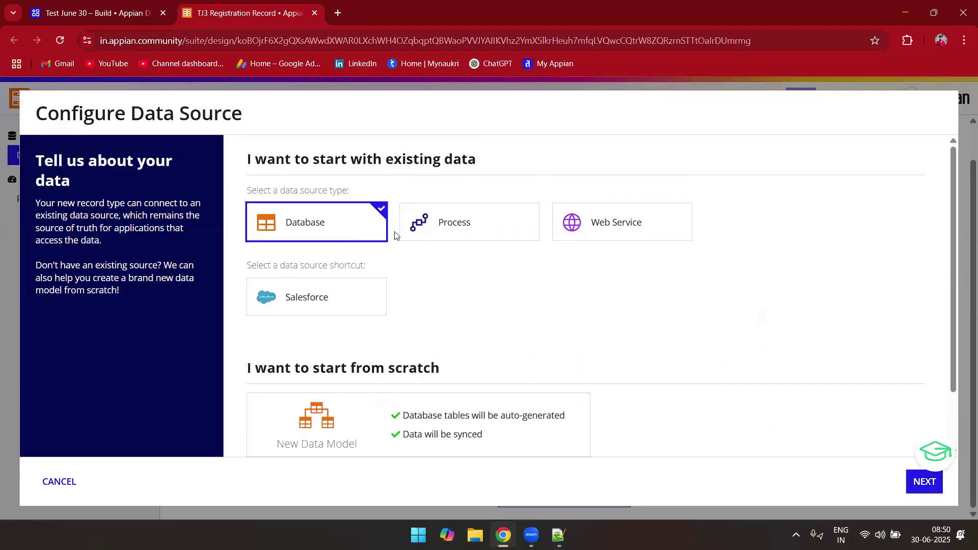
{"action": "left_click", "coordinate": [305, 224]}
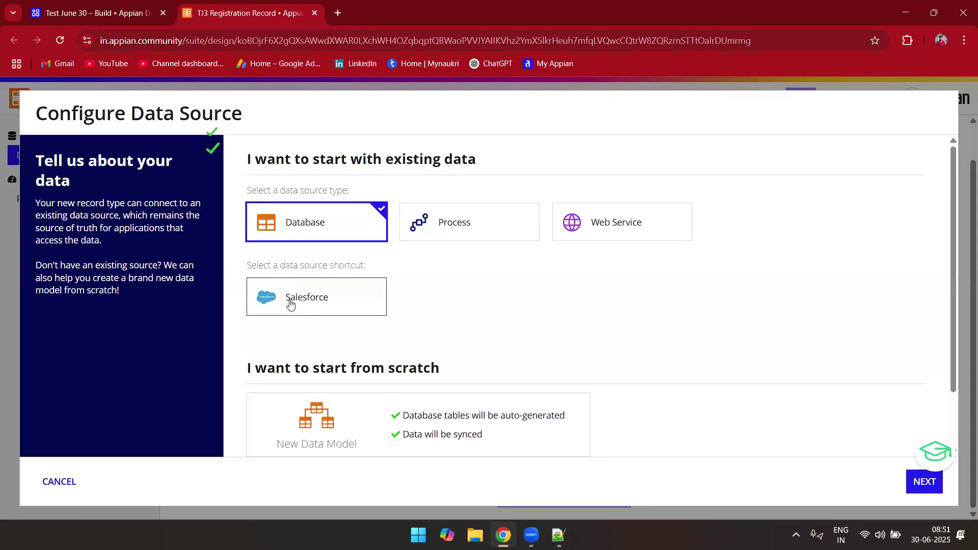
Choose to start from scratch with a New Data Model and accept the W0171 Data Source connected system
{"action": "scroll", "coordinate": [473, 291], "scroll_direction": "down", "scroll_amount": 1}
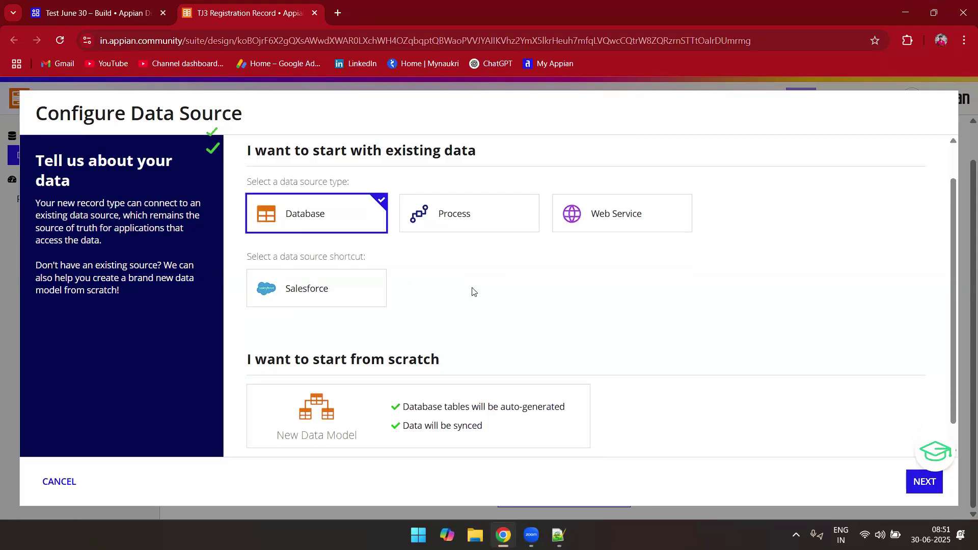
{"action": "scroll", "coordinate": [293, 321], "scroll_direction": "down", "scroll_amount": 1}
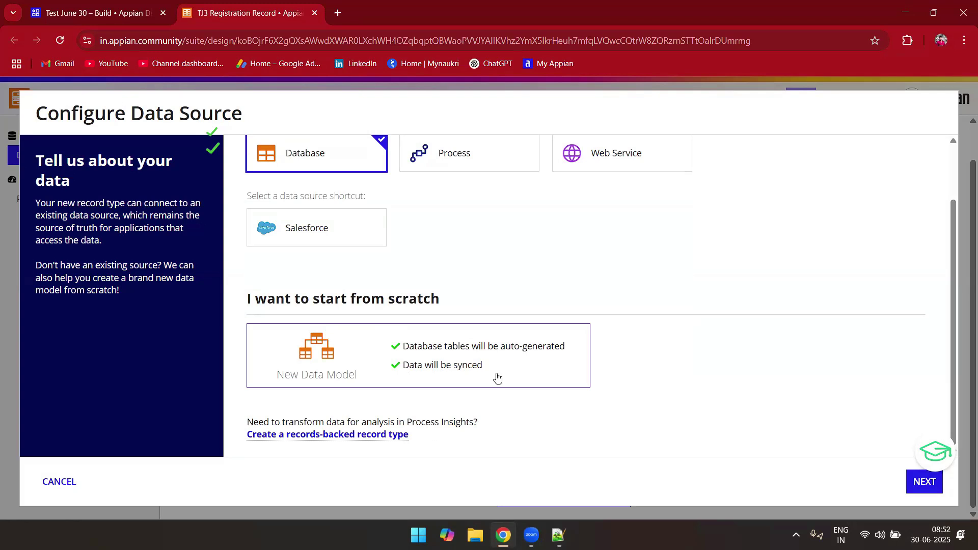
{"action": "left_click", "coordinate": [482, 366]}
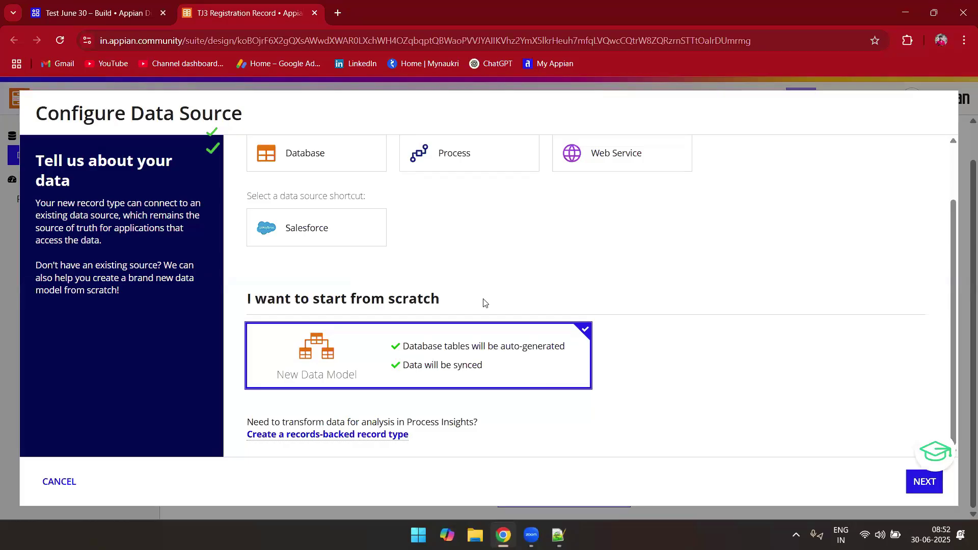
{"action": "scroll", "coordinate": [484, 303], "scroll_direction": "up", "scroll_amount": 1}
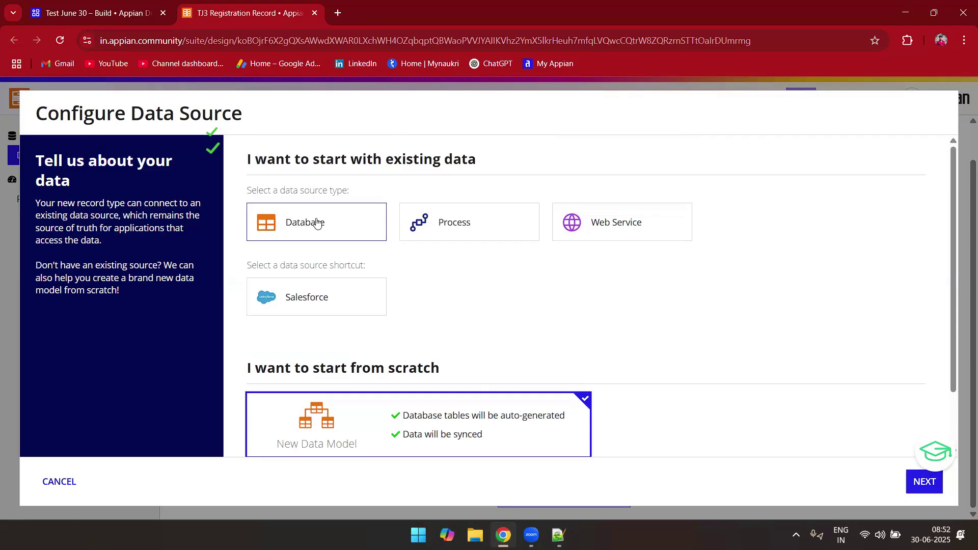
{"action": "scroll", "coordinate": [405, 280], "scroll_direction": "down", "scroll_amount": 2}
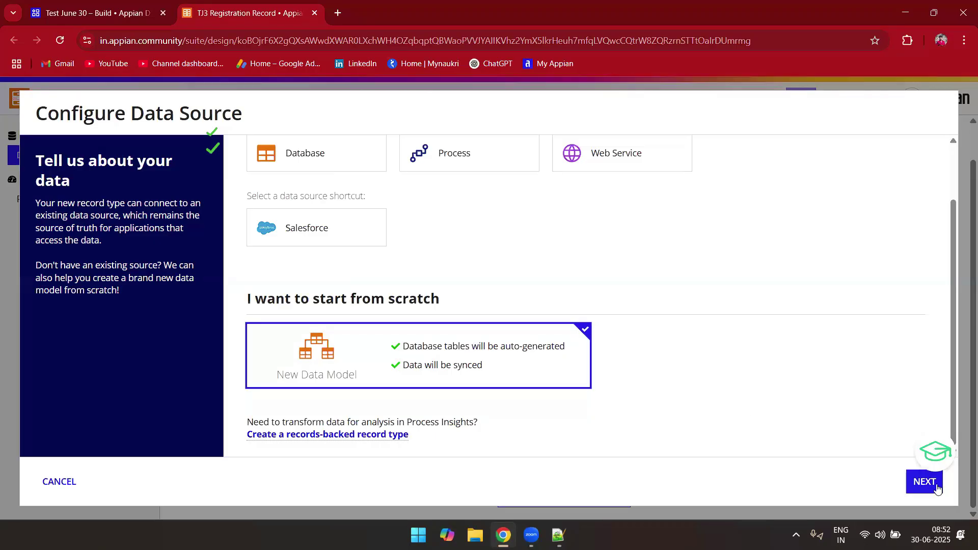
{"action": "left_click", "coordinate": [917, 484]}
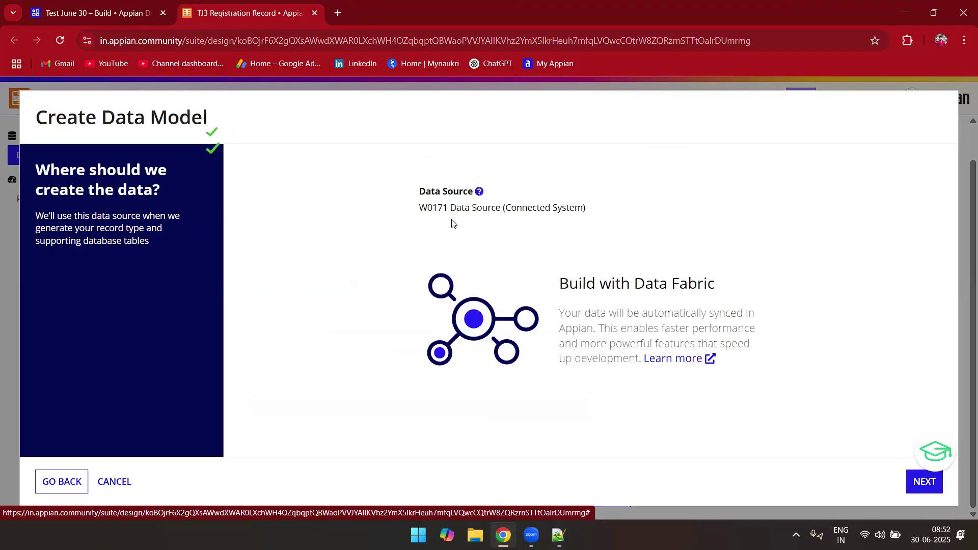
{"action": "left_click_drag", "start_coordinate": [422, 205], "coordinate": [585, 204]}
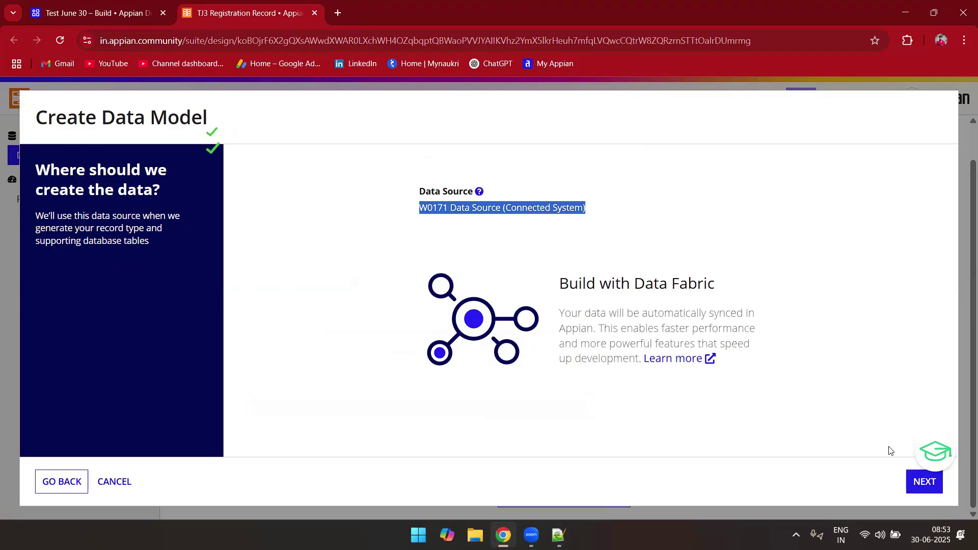
{"action": "left_click", "coordinate": [924, 481]}
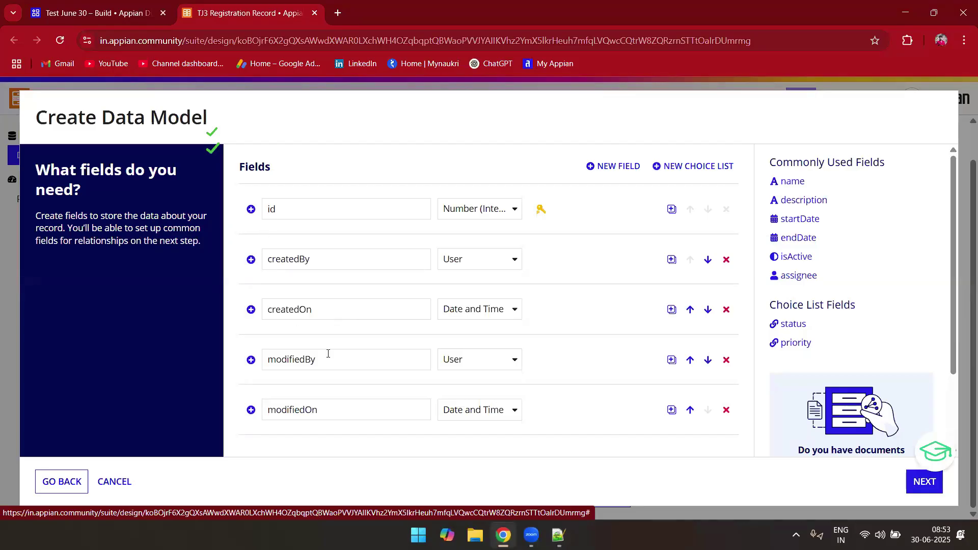
Insert a field called name directly below the id field
{"action": "left_click", "coordinate": [250, 210]}
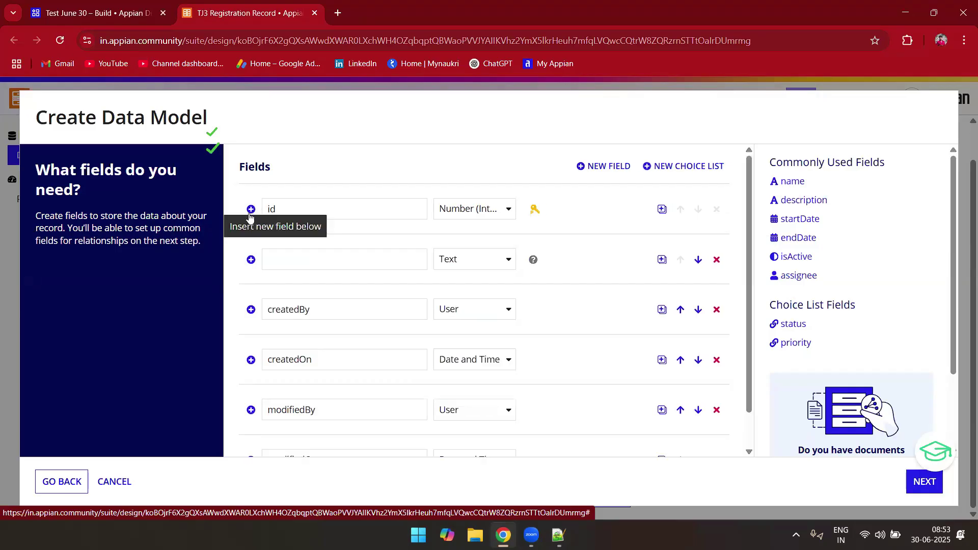
{"action": "left_click", "coordinate": [304, 256]}
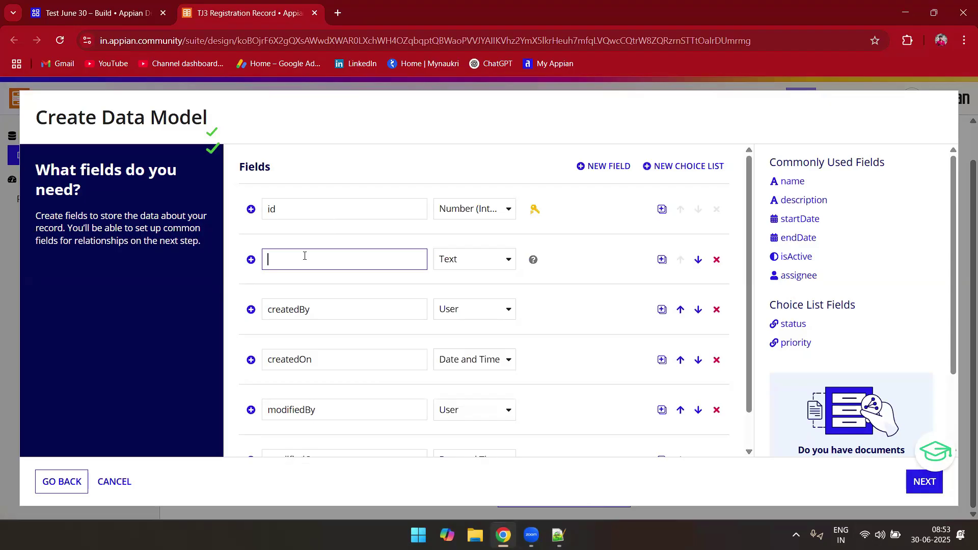
{"action": "type", "text": "ns"}
{"action": "type", "text": "me"}
{"action": "key", "text": "BackSpace"}
{"action": "key", "text": "BackSpace"}
{"action": "key", "text": "BackSpace"}
{"action": "type", "text": "ame"}
{"action": "left_click", "coordinate": [603, 295]}
Insert a field called dob below the name field and set its type to Date
{"action": "left_click", "coordinate": [250, 262]}
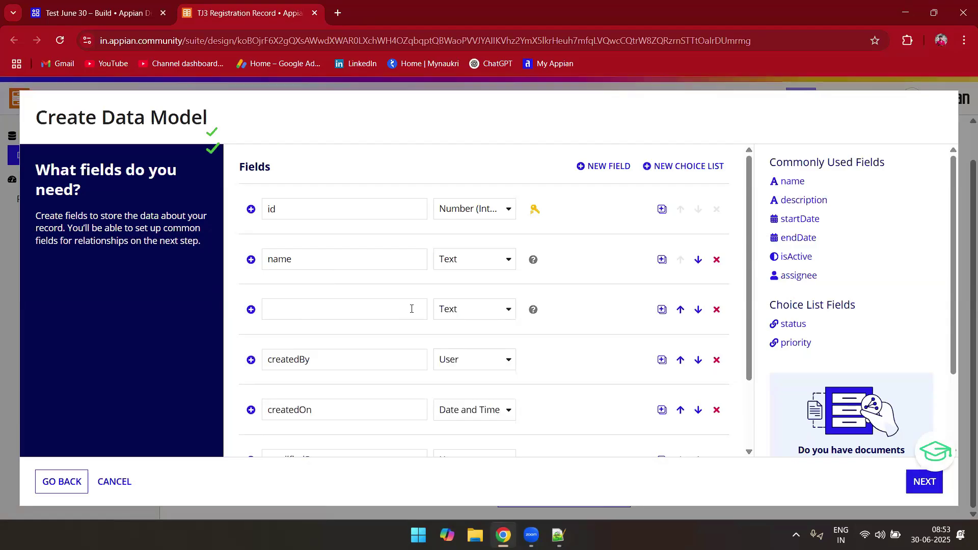
{"action": "left_click", "coordinate": [334, 299]}
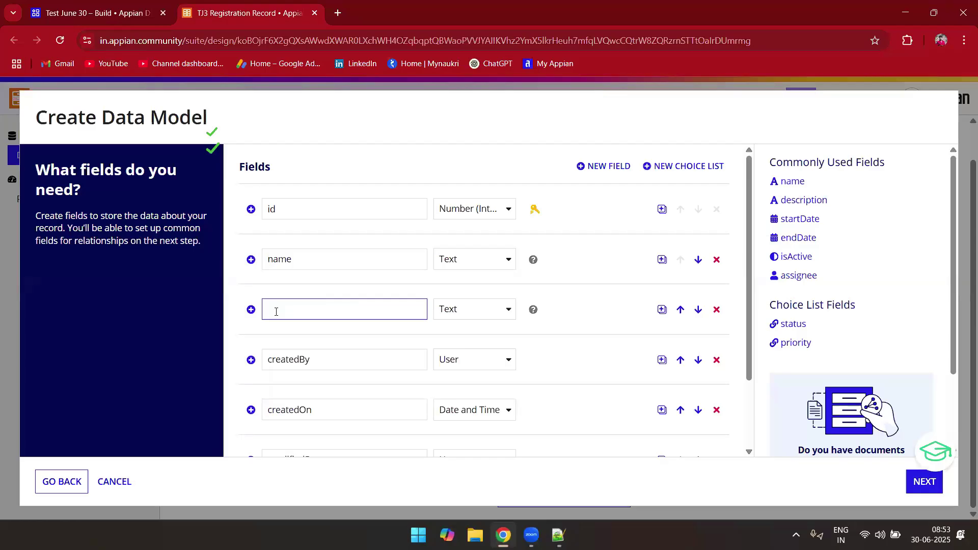
{"action": "type", "text": "dob"}
{"action": "left_click", "coordinate": [502, 309]}
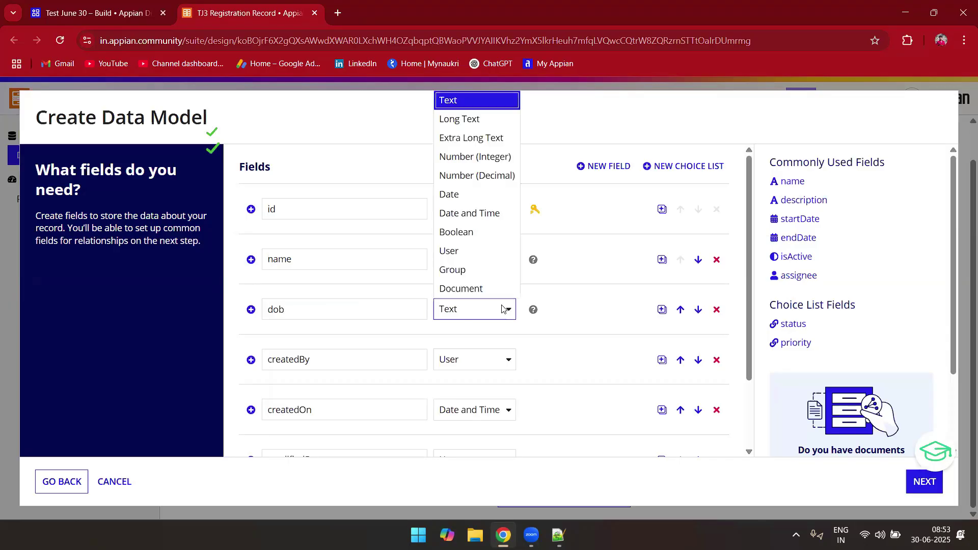
{"action": "left_click", "coordinate": [462, 196]}
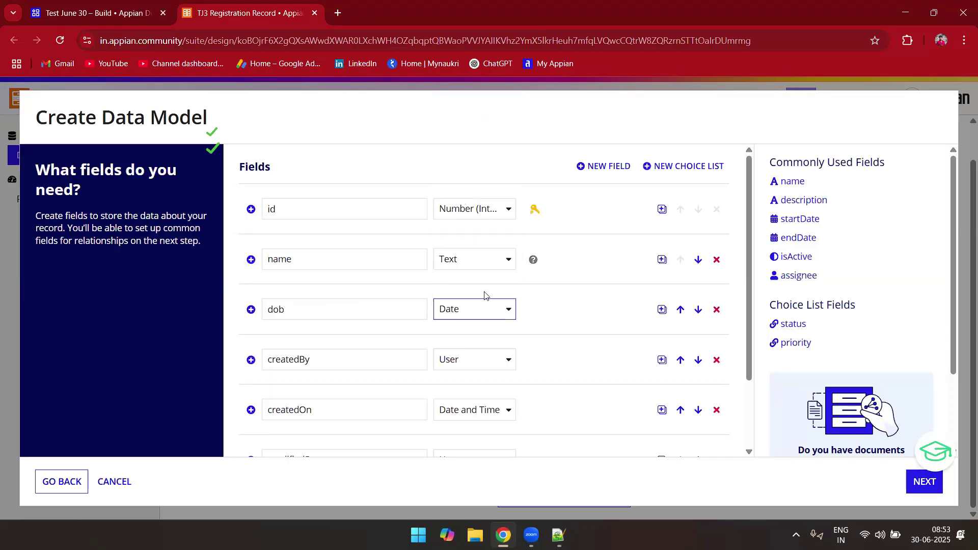
Insert a field called address below the dob field, keeping the Text type
{"action": "scroll", "coordinate": [498, 343], "scroll_direction": "down", "scroll_amount": 2}
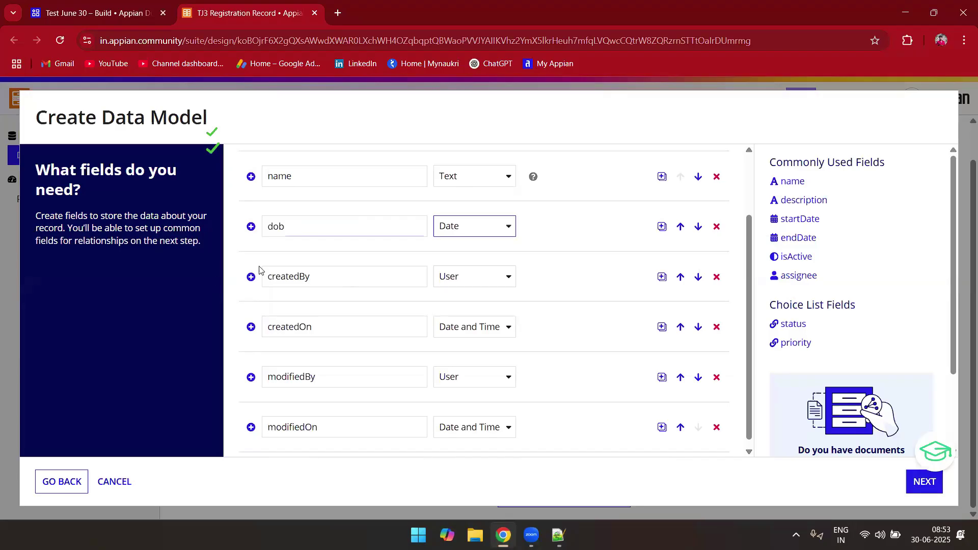
{"action": "left_click", "coordinate": [251, 228]}
{"action": "type", "text": "address"}
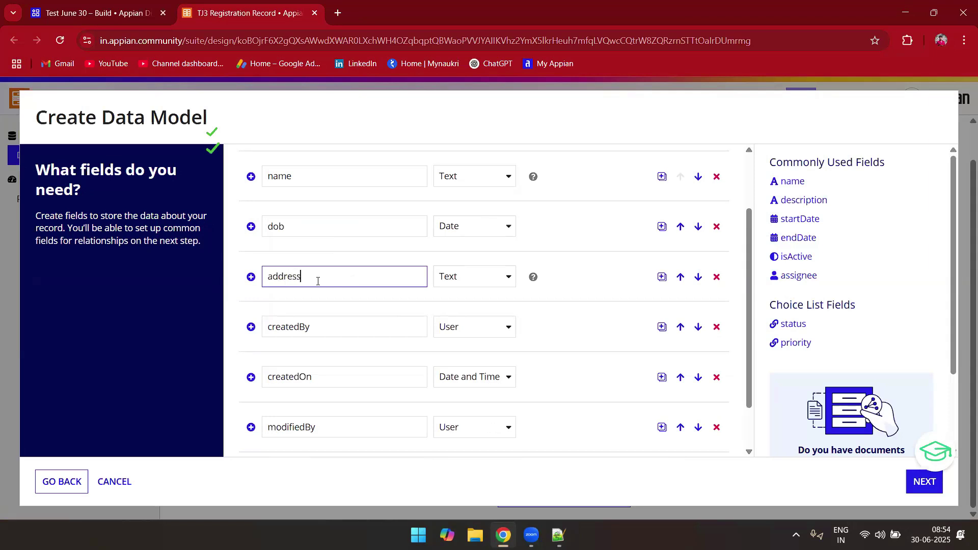
{"action": "left_click", "coordinate": [551, 280]}
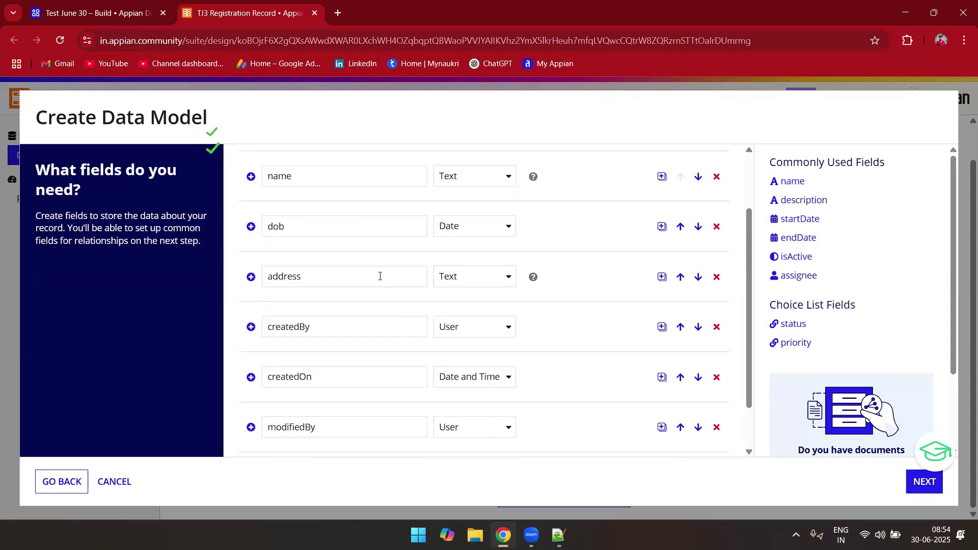
Insert a field called phoneNumber below the address field with the Text type
{"action": "left_click", "coordinate": [251, 277]}
{"action": "left_click", "coordinate": [341, 327]}
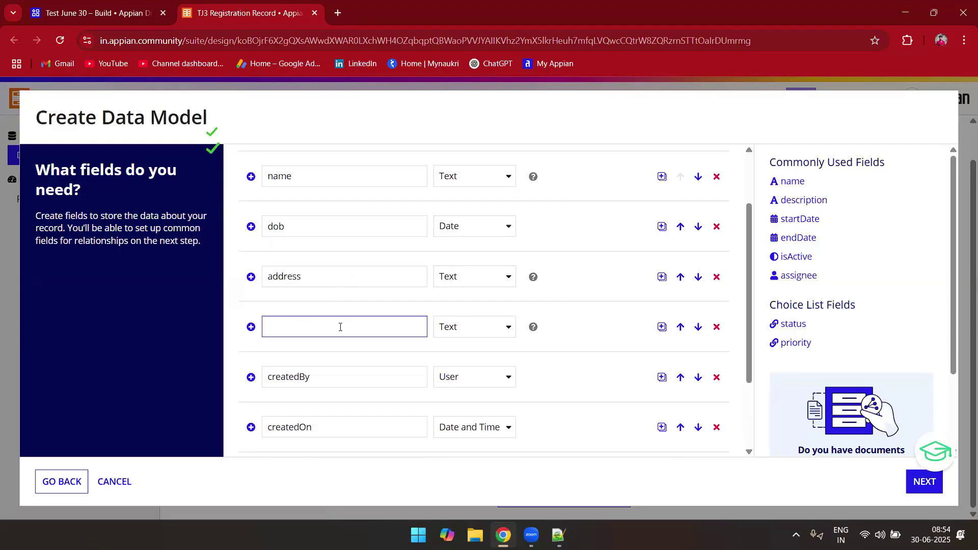
{"action": "type", "text": "phoneNumber"}
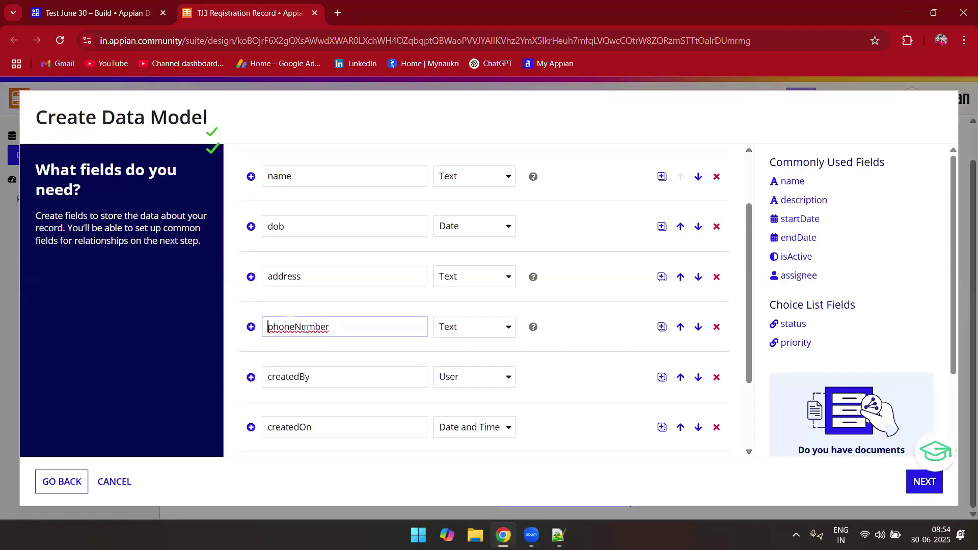
{"action": "scroll", "coordinate": [304, 329], "scroll_direction": "down", "scroll_amount": 1}
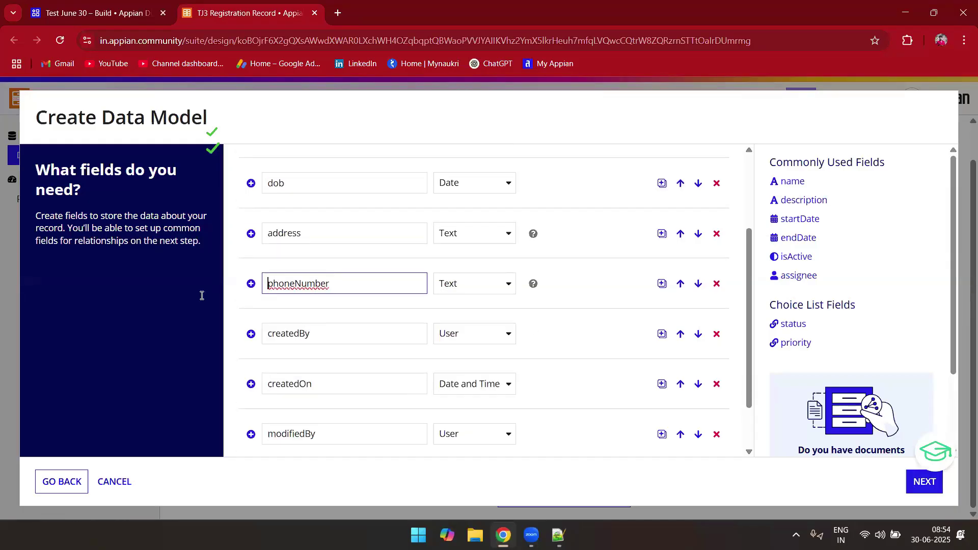
{"action": "scroll", "coordinate": [449, 298], "scroll_direction": "up", "scroll_amount": 1}
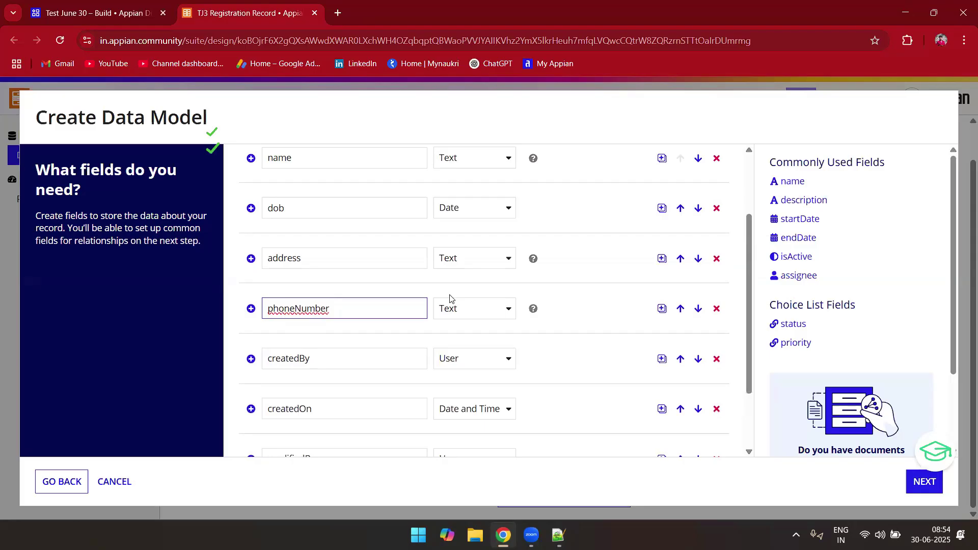
{"action": "left_click", "coordinate": [469, 312]}
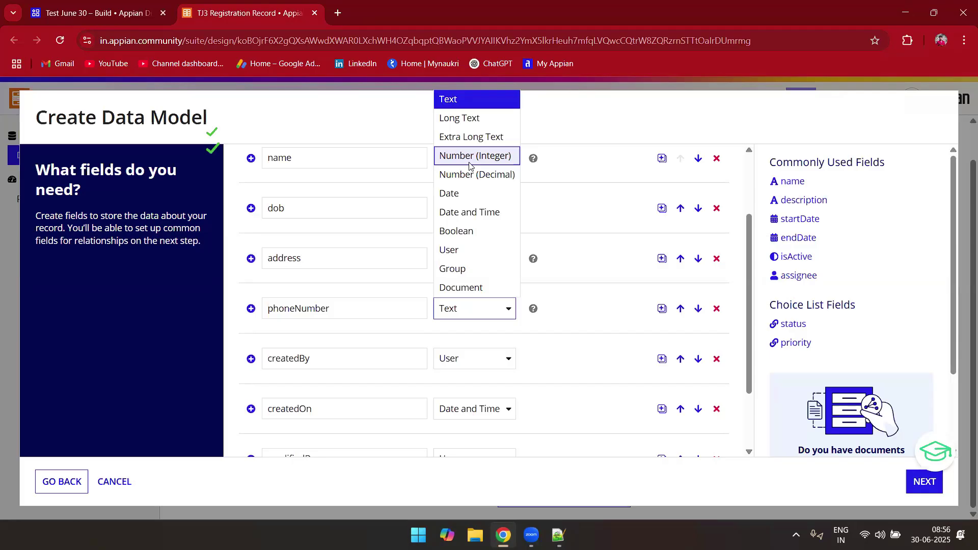
{"action": "left_click", "coordinate": [456, 100]}
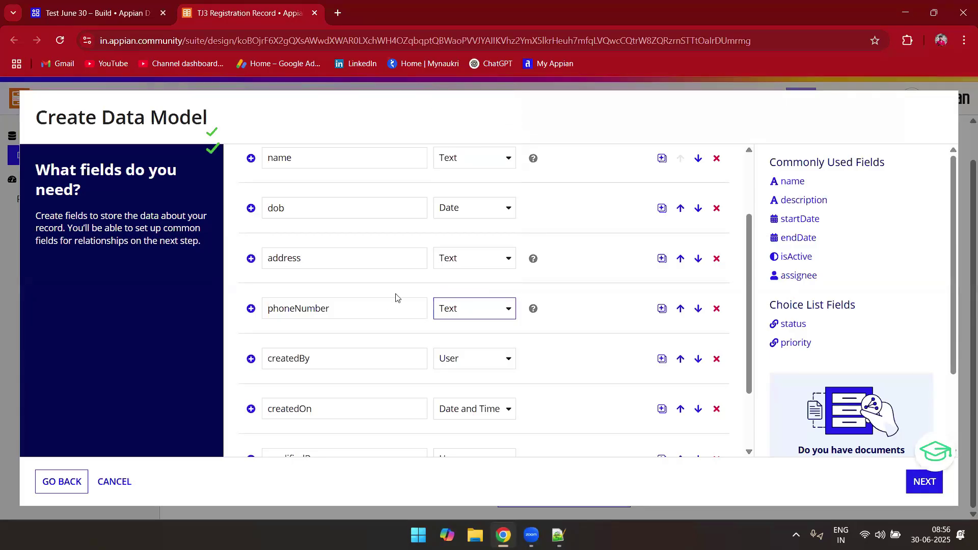
Insert a field called gender below the phoneNumber field with the Text type
{"action": "scroll", "coordinate": [396, 297], "scroll_direction": "up", "scroll_amount": 2}
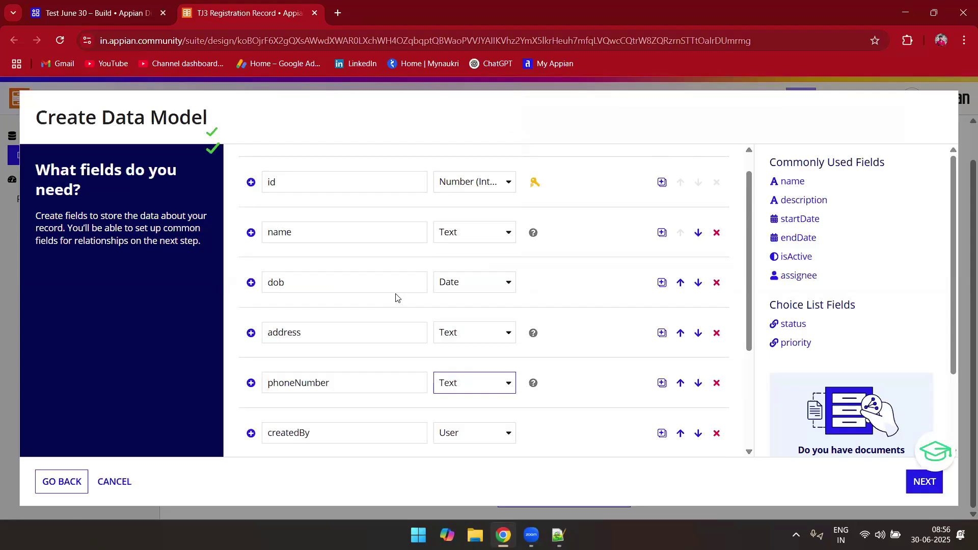
{"action": "scroll", "coordinate": [364, 278], "scroll_direction": "down", "scroll_amount": 1}
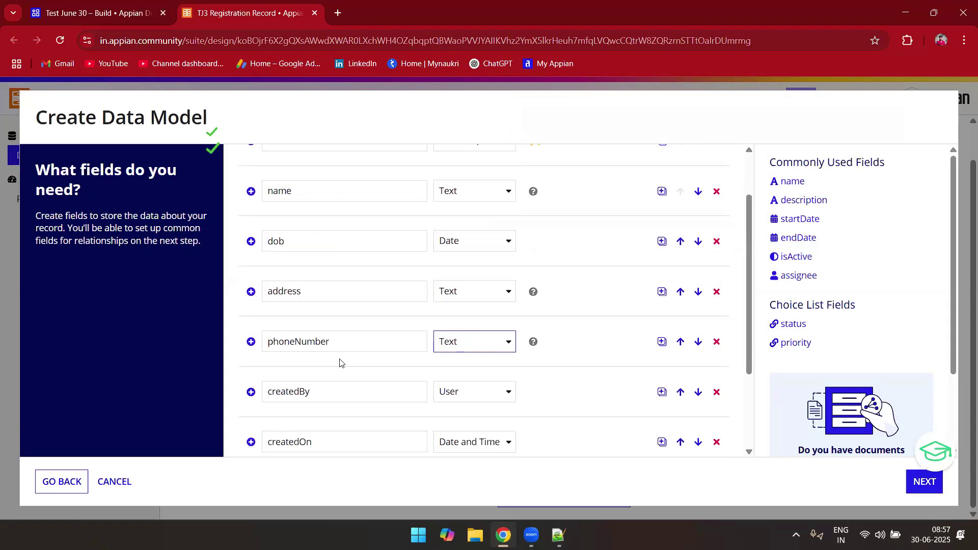
{"action": "scroll", "coordinate": [341, 362], "scroll_direction": "down", "scroll_amount": 2}
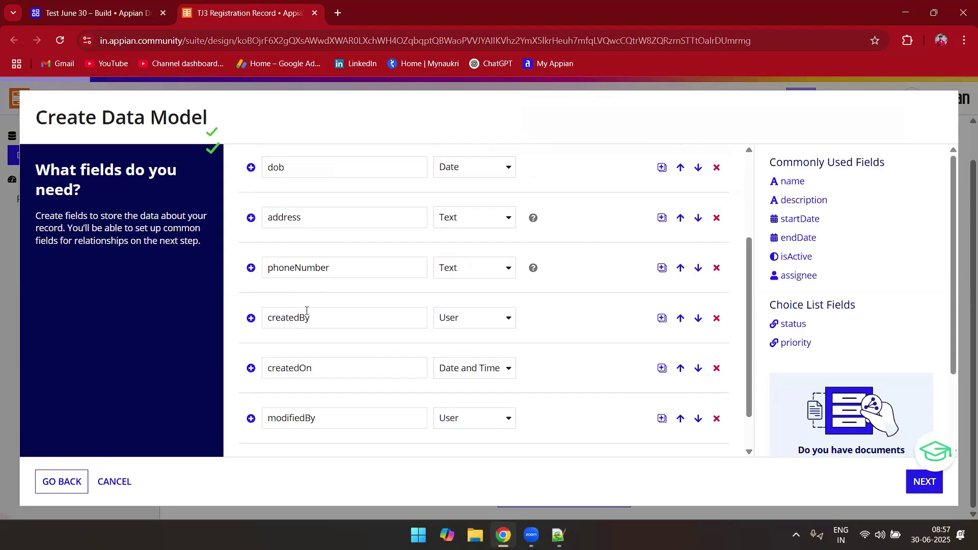
{"action": "left_click", "coordinate": [286, 317]}
{"action": "type", "text": "gender"}
{"action": "left_click", "coordinate": [497, 317]}
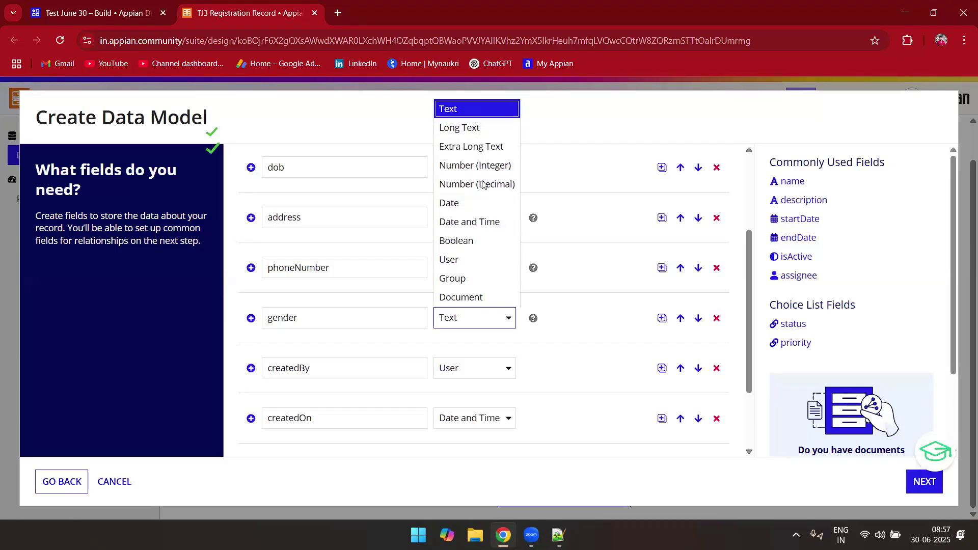
{"action": "left_click", "coordinate": [458, 110]}
Insert a field called identityProof below the gender field, keeping the Text type
{"action": "scroll", "coordinate": [387, 367], "scroll_direction": "down", "scroll_amount": 2}
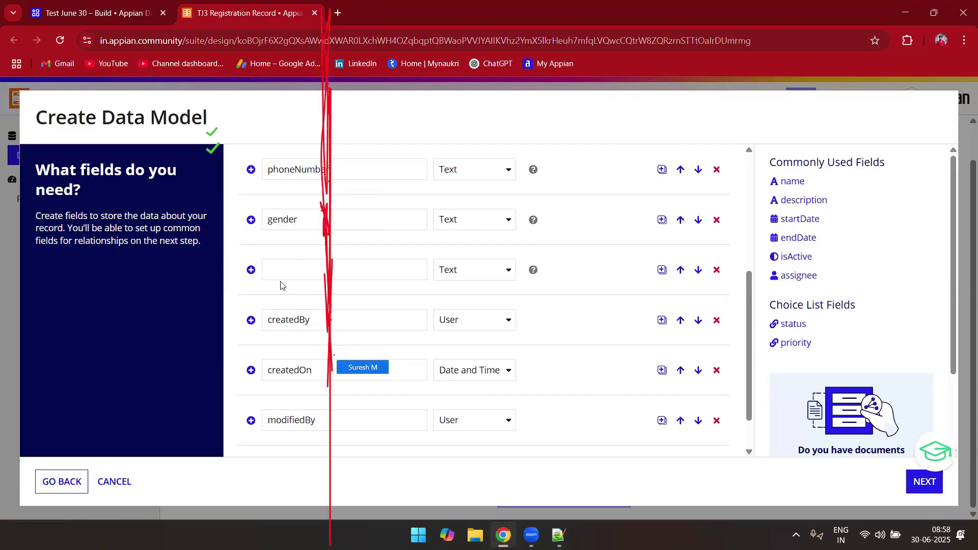
{"action": "left_click", "coordinate": [276, 268]}
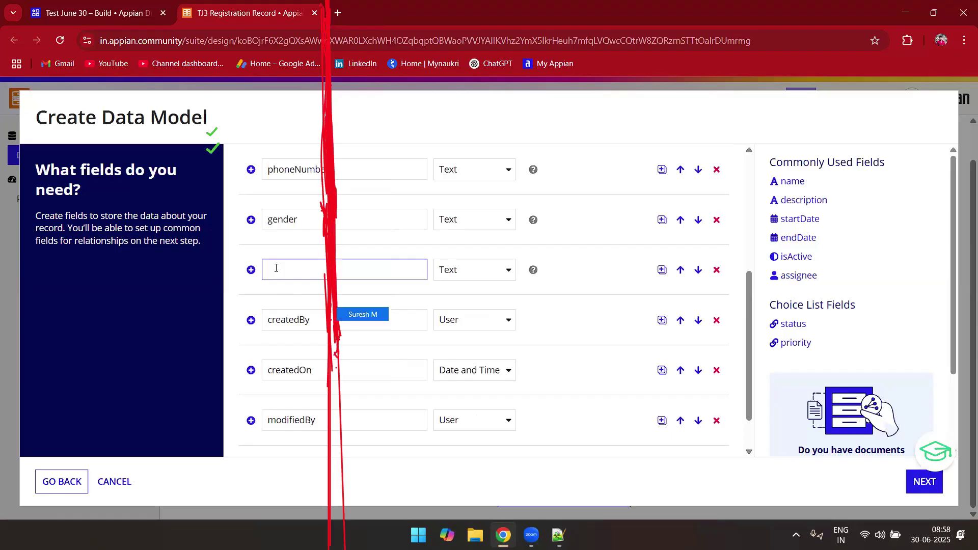
{"action": "type", "text": "Ident"}
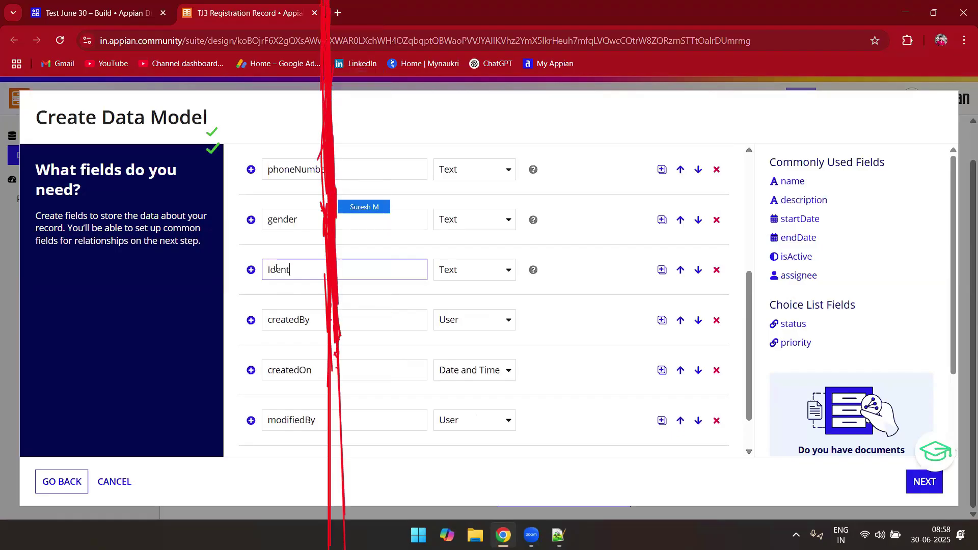
{"action": "key", "text": "BackSpace"}
{"action": "key", "text": "BackSpace"}
{"action": "key", "text": "BackSpace"}
{"action": "key", "text": "BackSpace"}
{"action": "key", "text": "BackSpace"}
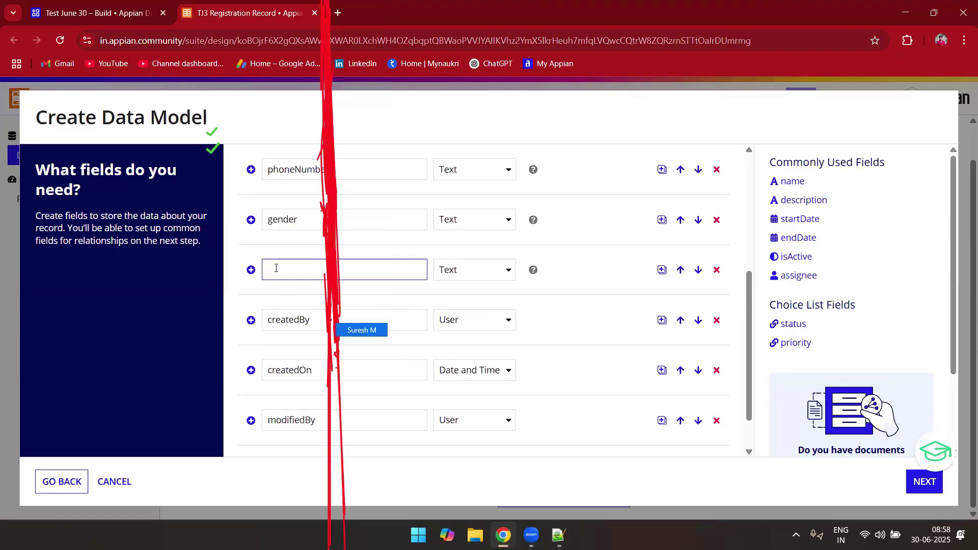
{"action": "type", "text": "identity"}
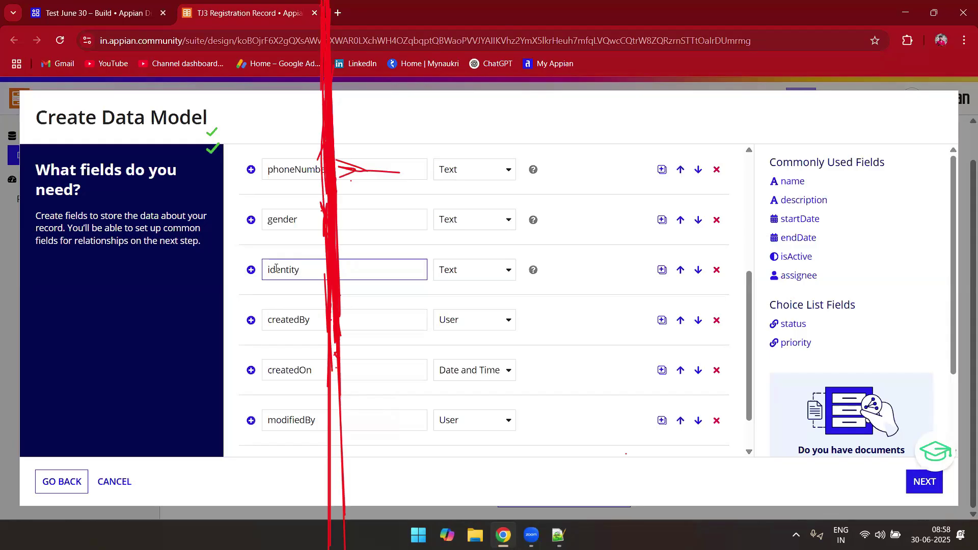
{"action": "type", "text": "Propf"}
{"action": "key", "text": "BackSpace"}
{"action": "key", "text": "BackSpace"}
{"action": "type", "text": "of"}
{"action": "left_click", "coordinate": [625, 294]}
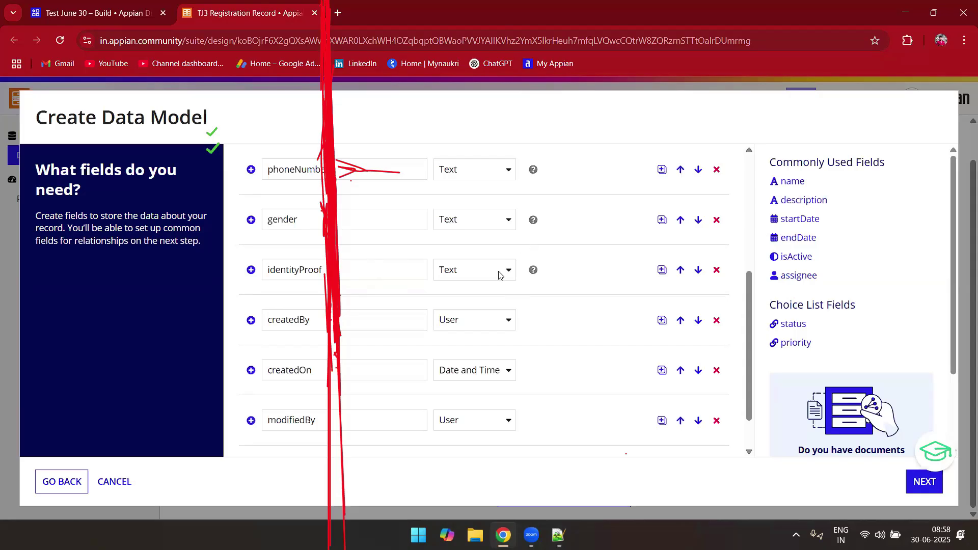
Insert a field called photo below the identityProof field, keeping the Text type
{"action": "scroll", "coordinate": [585, 306], "scroll_direction": "down", "scroll_amount": 1}
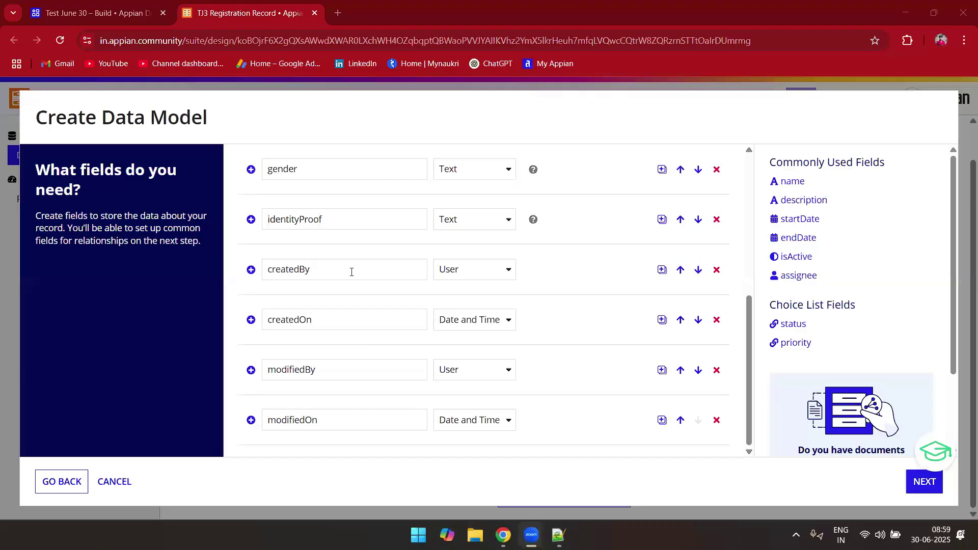
{"action": "scroll", "coordinate": [352, 271], "scroll_direction": "up", "scroll_amount": 2}
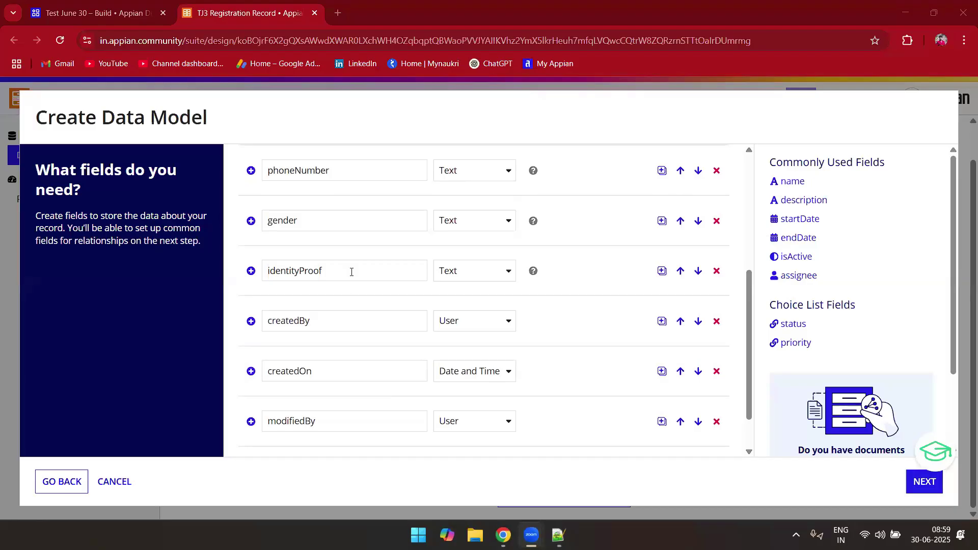
{"action": "scroll", "coordinate": [351, 271], "scroll_direction": "down", "scroll_amount": 1}
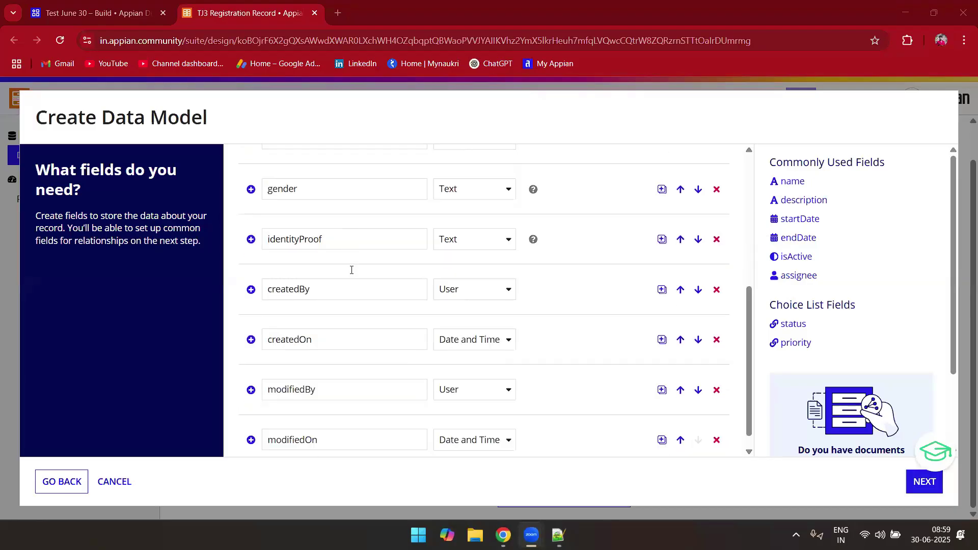
{"action": "scroll", "coordinate": [352, 271], "scroll_direction": "up", "scroll_amount": 5}
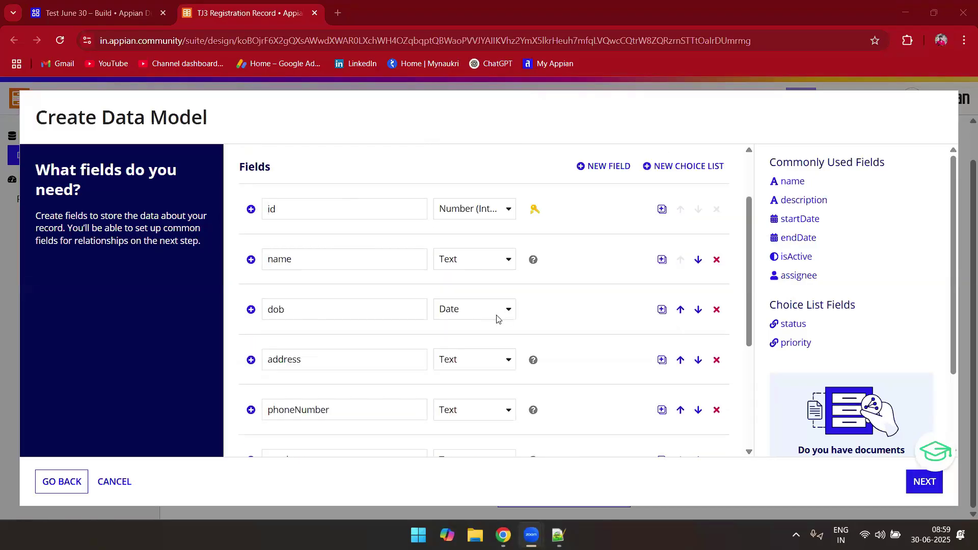
{"action": "scroll", "coordinate": [498, 319], "scroll_direction": "down", "scroll_amount": 5}
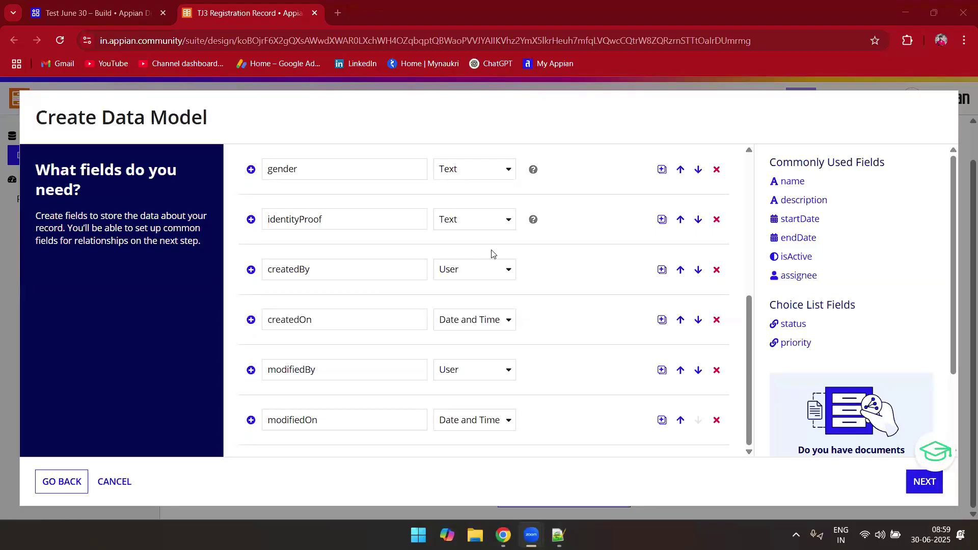
{"action": "left_click", "coordinate": [251, 219]}
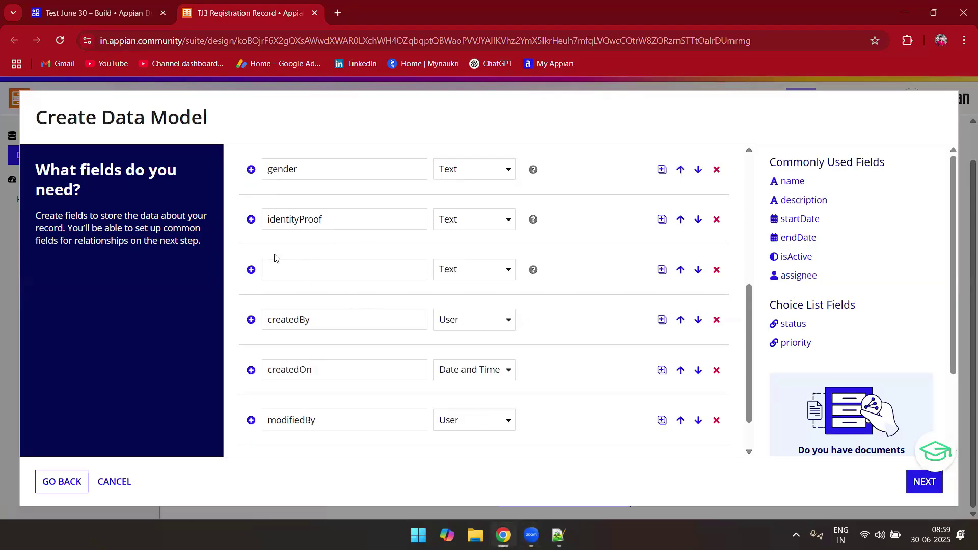
{"action": "left_click", "coordinate": [278, 266]}
{"action": "type", "text": "photo"}
{"action": "left_click", "coordinate": [484, 278]}
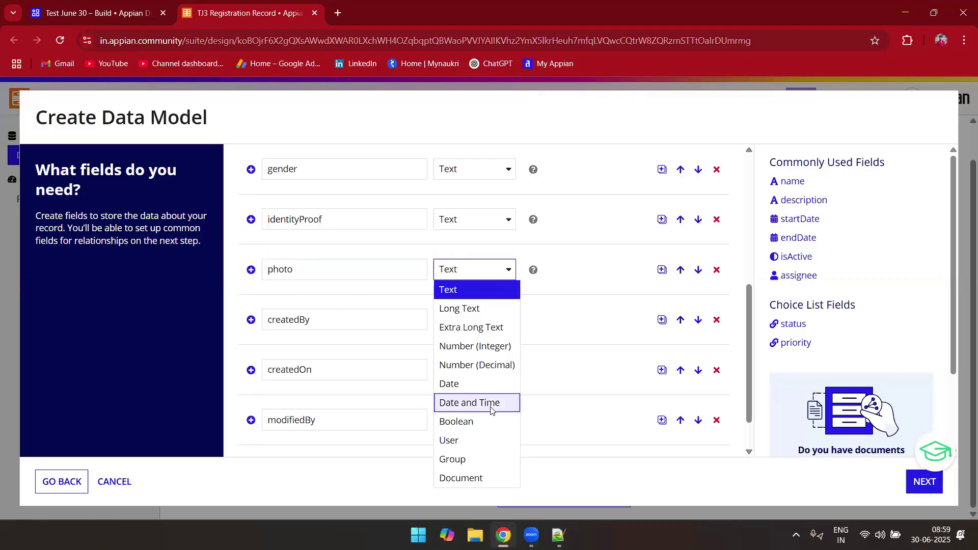
{"action": "left_click", "coordinate": [617, 475]}
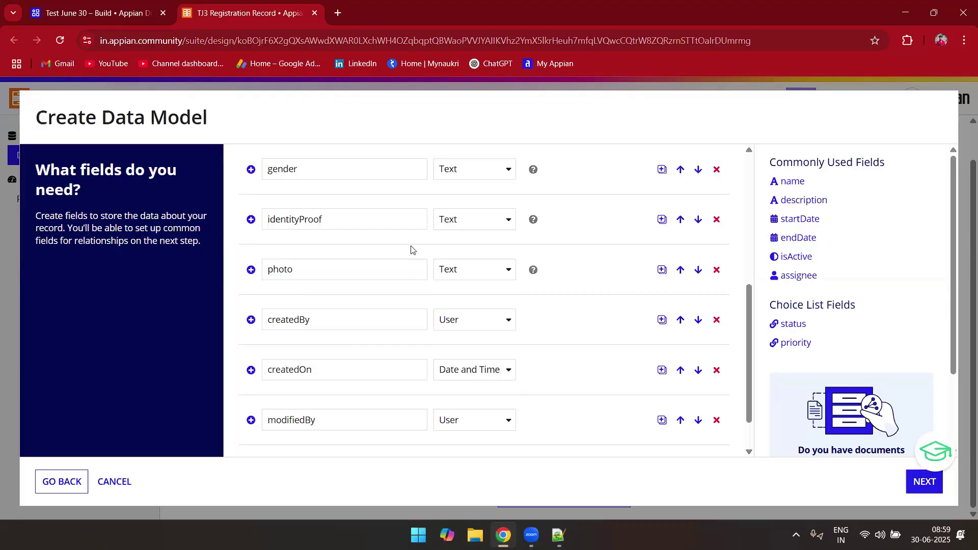
Insert a field called acountType below the photo field with the Text type
{"action": "left_click", "coordinate": [251, 270]}
{"action": "type", "text": "acountType"}
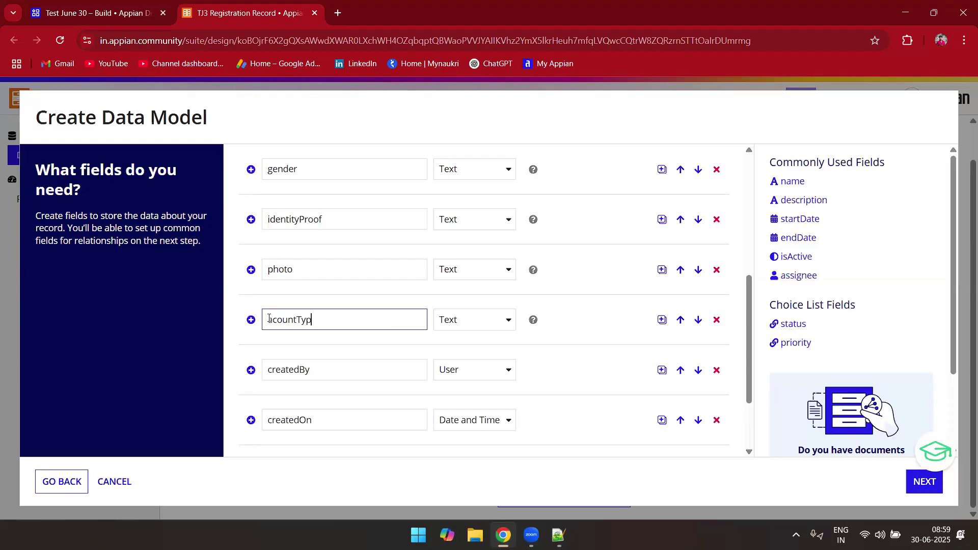
{"action": "left_click", "coordinate": [491, 267]}
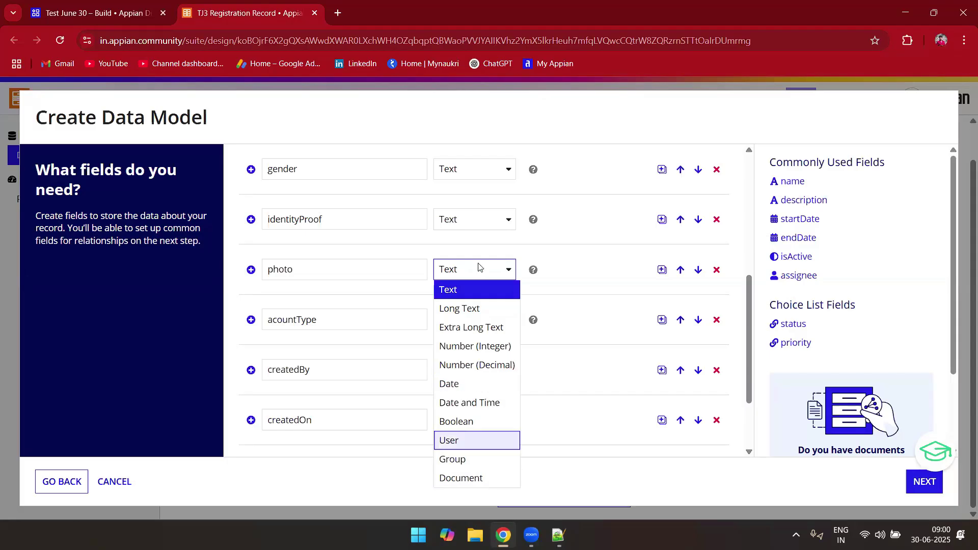
{"action": "left_click", "coordinate": [477, 479]}
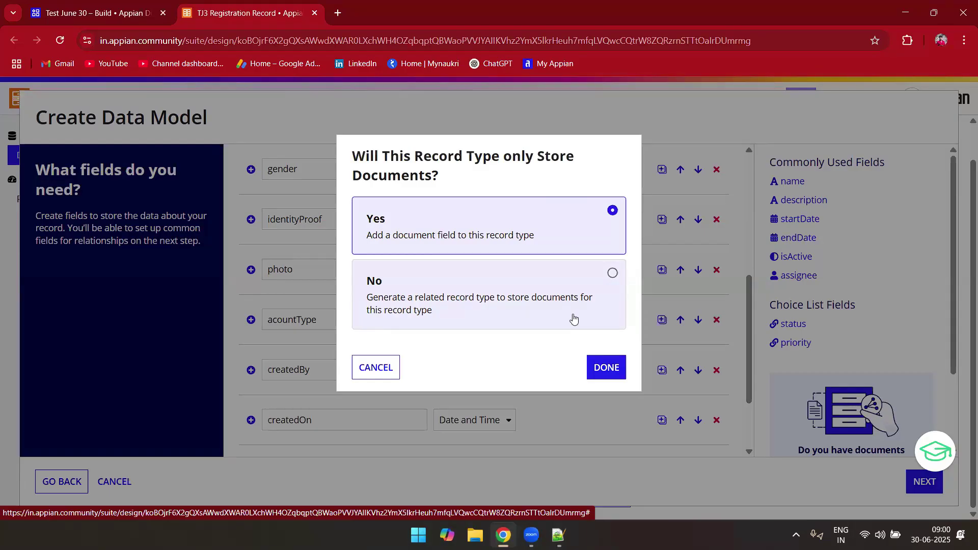
{"action": "left_click", "coordinate": [399, 361]}
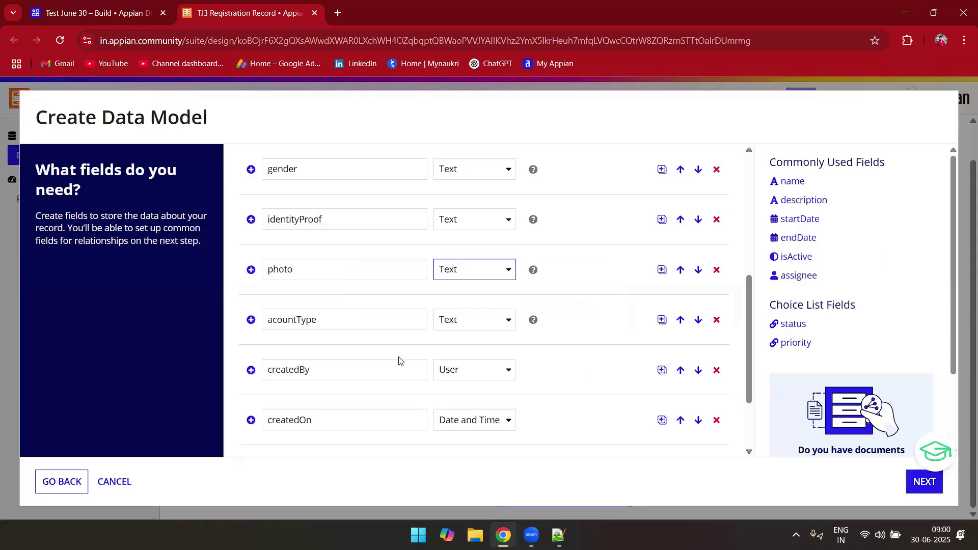
{"action": "left_click", "coordinate": [609, 372]}
Accept the fields and the generated createdByUser and modifiedByUser relationships, and save the data model with Create Table enabled
{"action": "scroll", "coordinate": [584, 380], "scroll_direction": "down", "scroll_amount": 3}
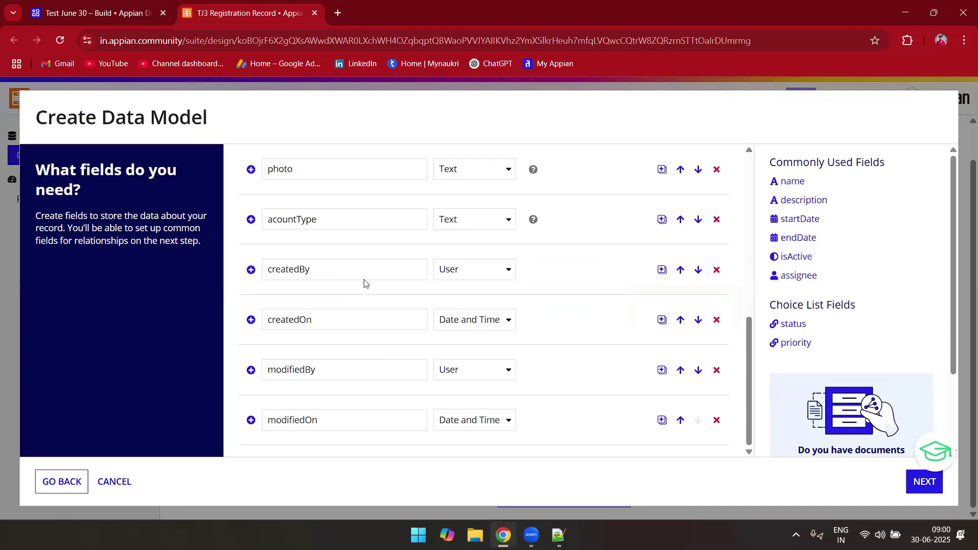
{"action": "scroll", "coordinate": [495, 324], "scroll_direction": "up", "scroll_amount": 6}
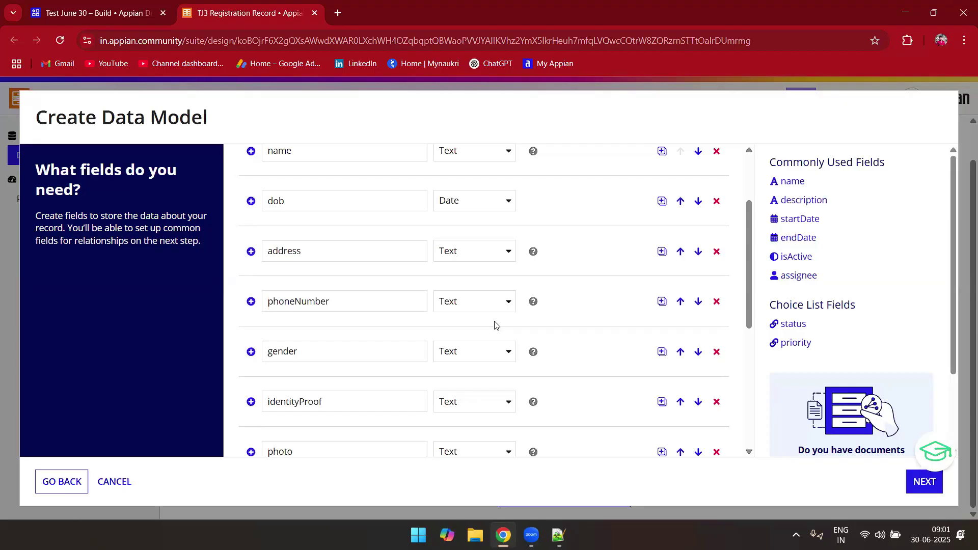
{"action": "scroll", "coordinate": [572, 358], "scroll_direction": "down", "scroll_amount": 5}
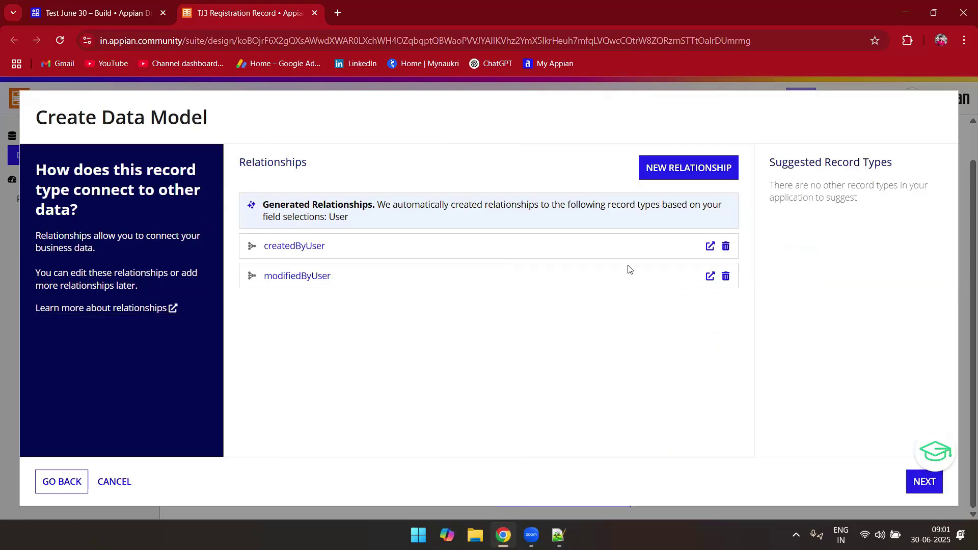
{"action": "left_click", "coordinate": [919, 488]}
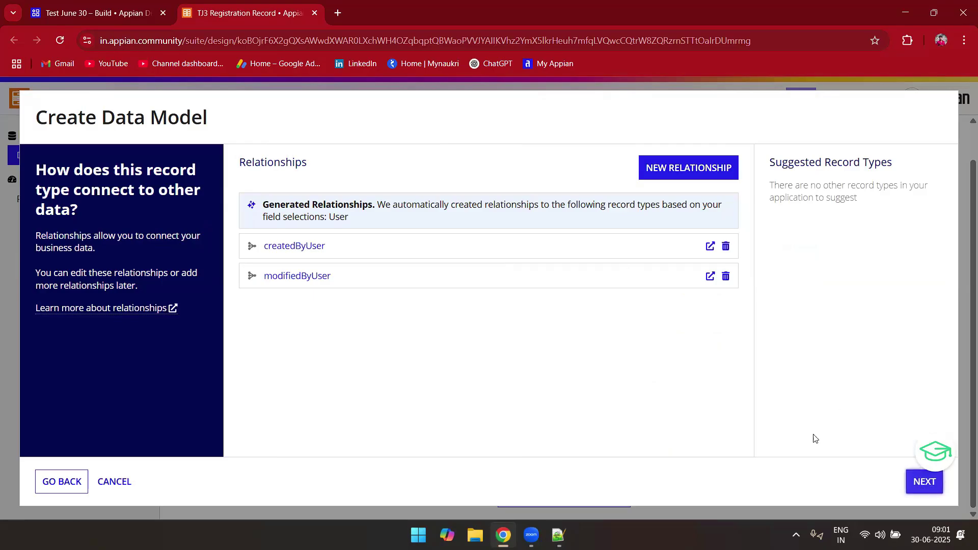
{"action": "scroll", "coordinate": [638, 365], "scroll_direction": "down", "scroll_amount": 5}
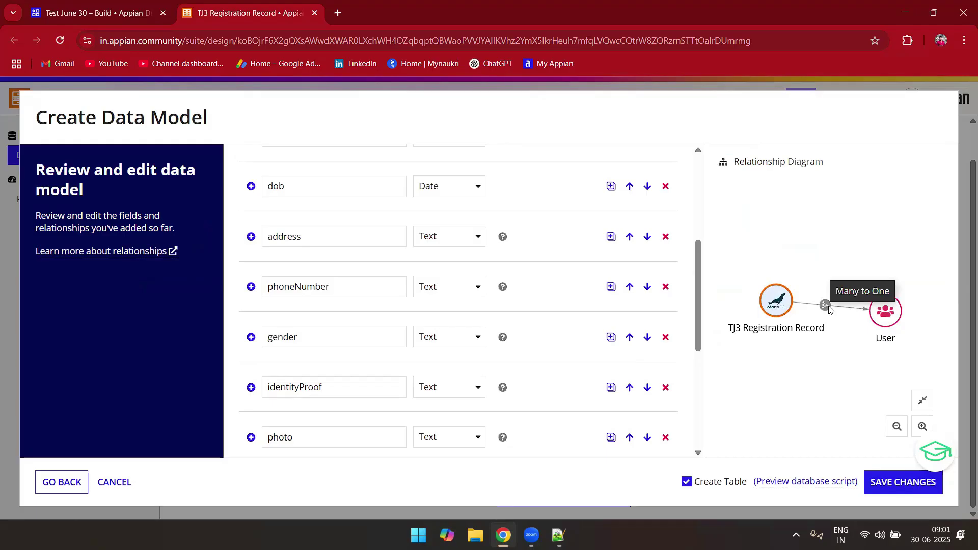
{"action": "left_click", "coordinate": [897, 488]}
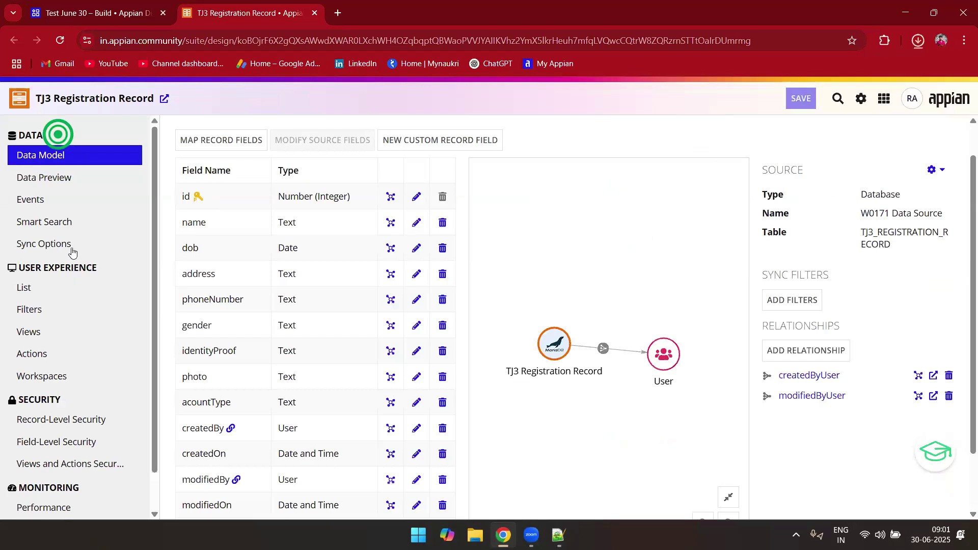
{"action": "scroll", "coordinate": [76, 335], "scroll_direction": "down", "scroll_amount": 1}
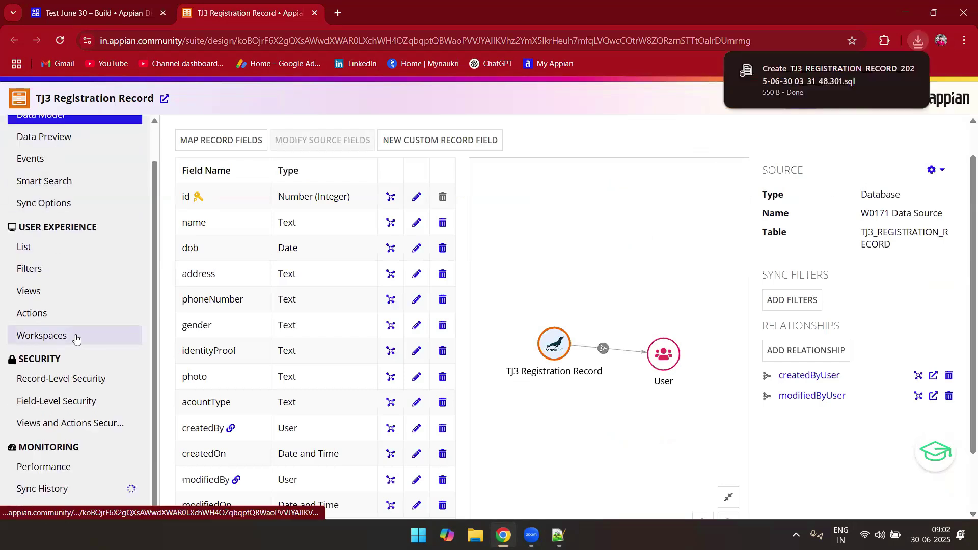
{"action": "scroll", "coordinate": [304, 348], "scroll_direction": "down", "scroll_amount": 2}
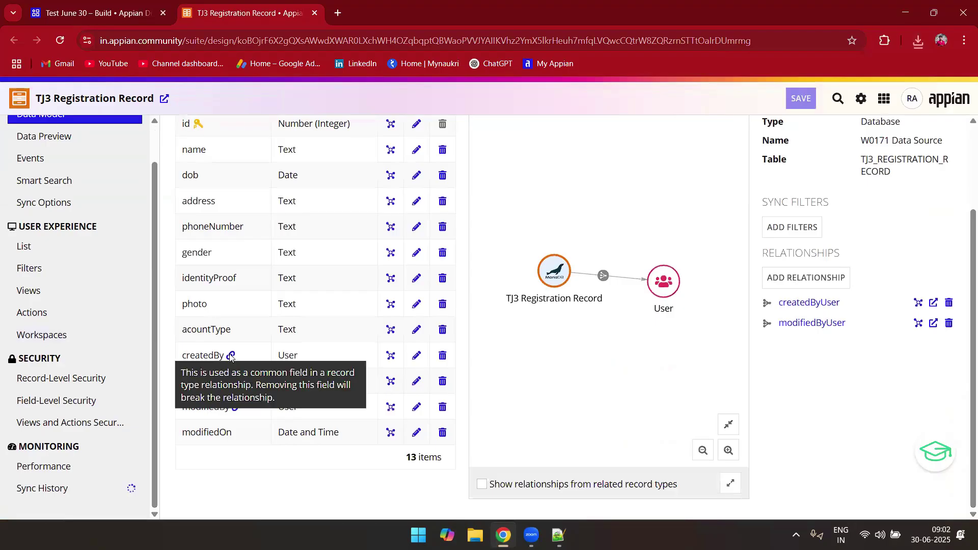
{"action": "scroll", "coordinate": [390, 308], "scroll_direction": "up", "scroll_amount": 3}
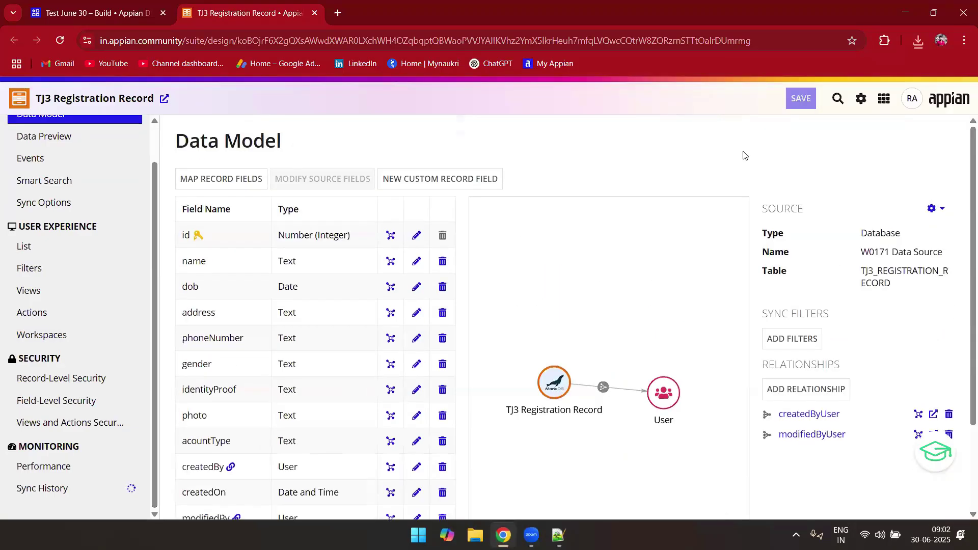